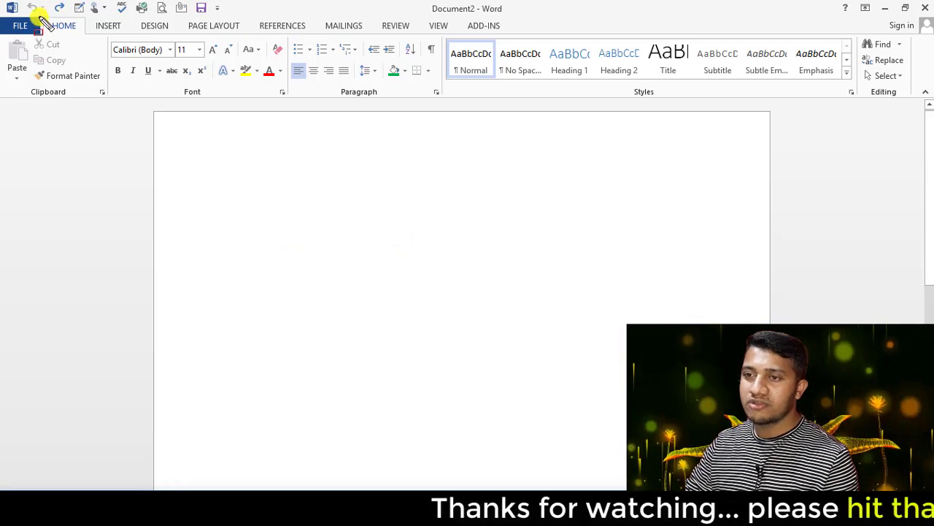
# Insert an empty 4-column by 4-row table at the top of the blank document
pyautogui.moveTo(42, 18)
pyautogui.mouseDown()
pyautogui.moveTo(236, 38)
pyautogui.moveTo(546, 42)
pyautogui.mouseUp()
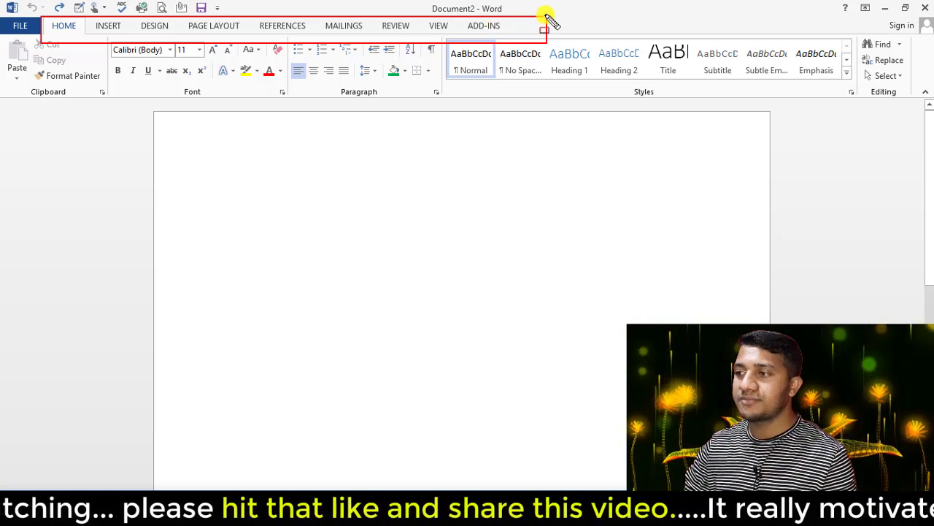
pyautogui.press('Escape')
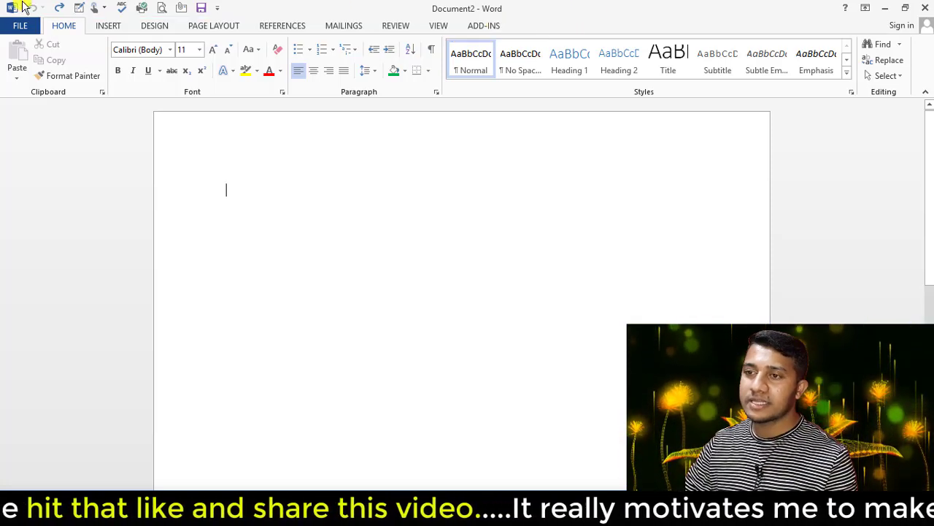
pyautogui.click(109, 26)
pyautogui.click(89, 62)
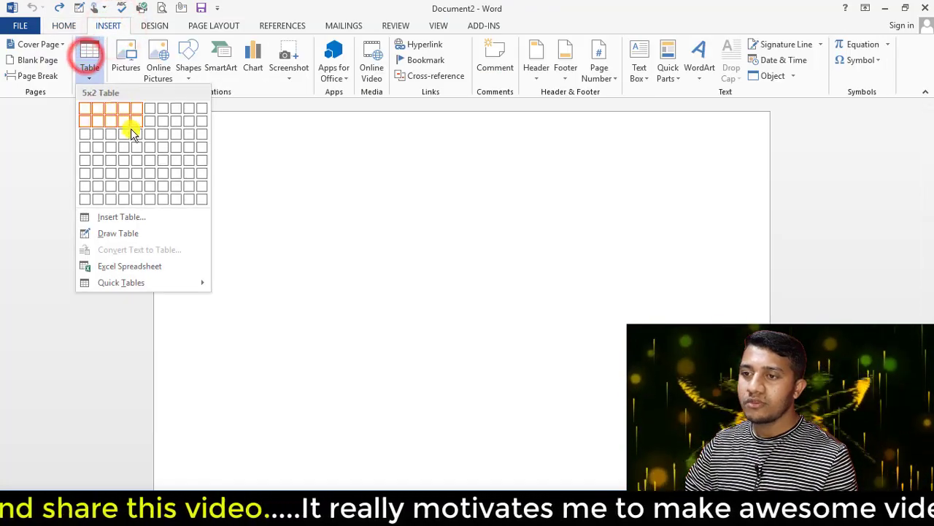
pyautogui.click(124, 151)
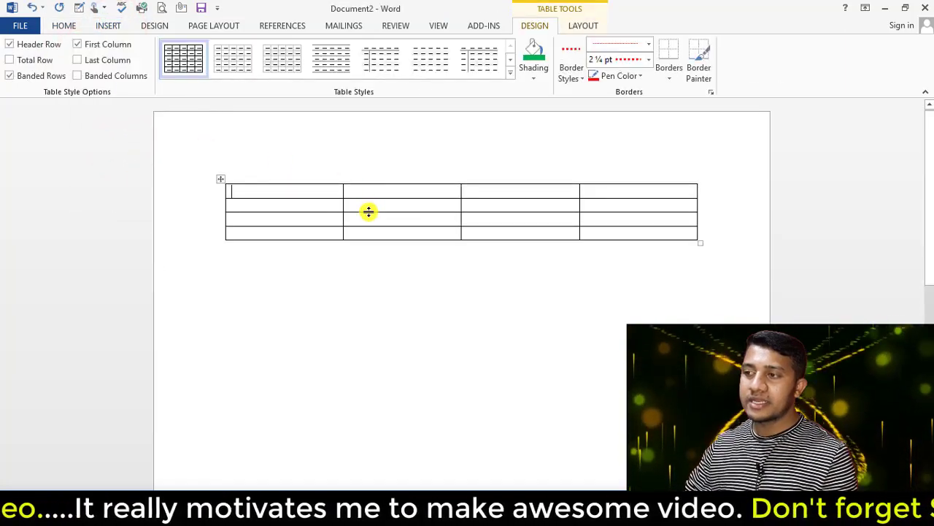
pyautogui.hotkey('ctrl', '2')
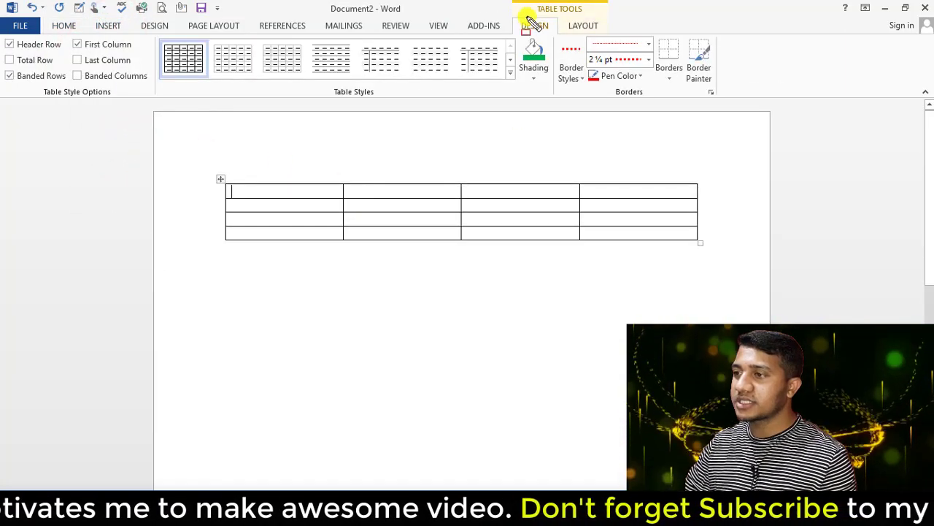
pyautogui.moveTo(508, 15)
pyautogui.mouseDown()
pyautogui.moveTo(541, 42)
pyautogui.moveTo(611, 34)
pyautogui.moveTo(617, 45)
pyautogui.mouseUp()
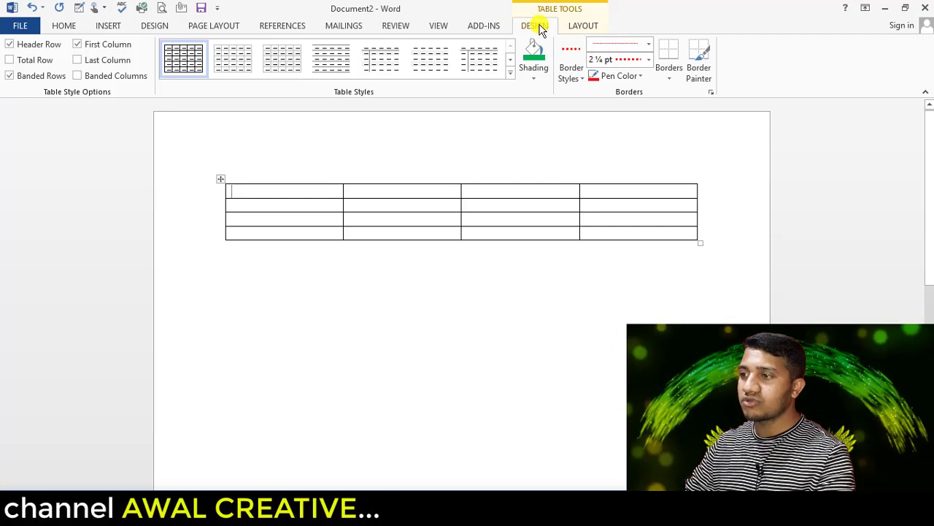
pyautogui.moveTo(501, 12)
pyautogui.mouseDown()
pyautogui.moveTo(556, 54)
pyautogui.moveTo(565, 102)
pyautogui.mouseUp()
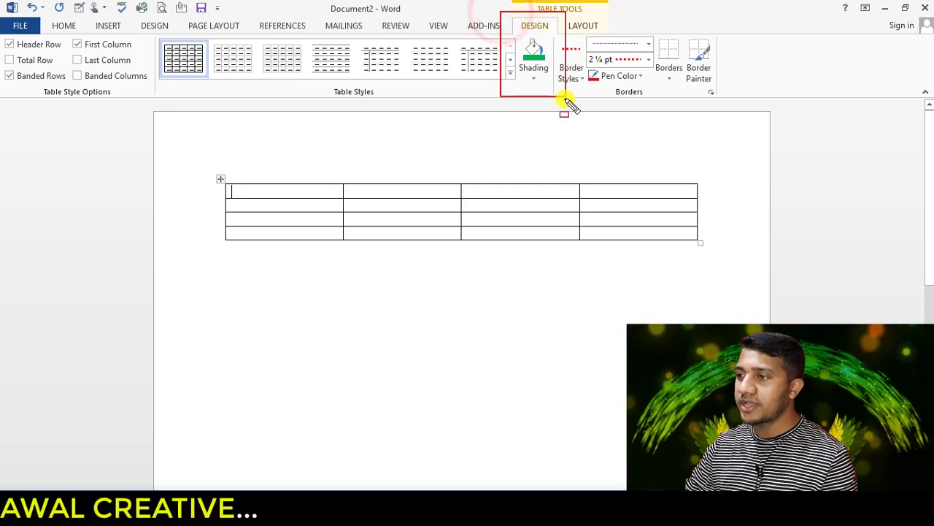
pyautogui.press('Escape')
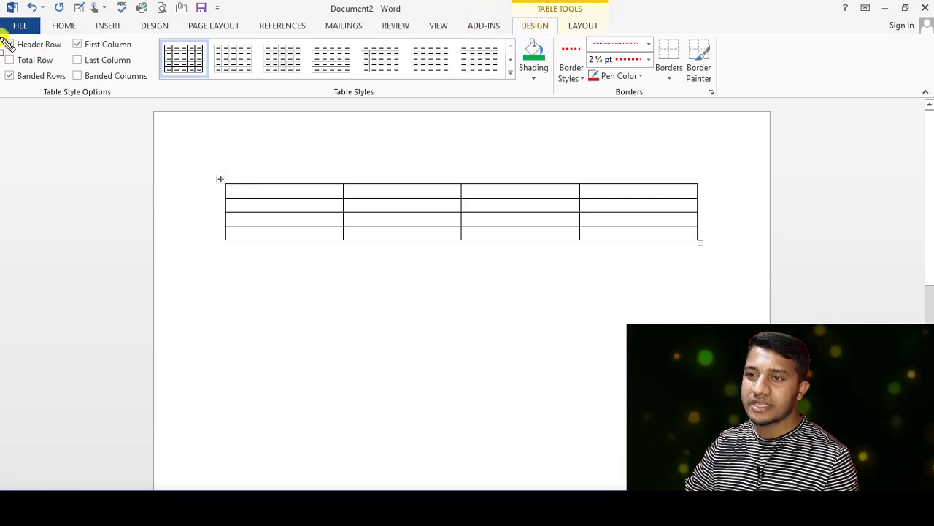
pyautogui.moveTo(6, 37)
pyautogui.mouseDown()
pyautogui.moveTo(212, 92)
pyautogui.moveTo(642, 126)
pyautogui.moveTo(738, 122)
pyautogui.moveTo(717, 101)
pyautogui.mouseUp()
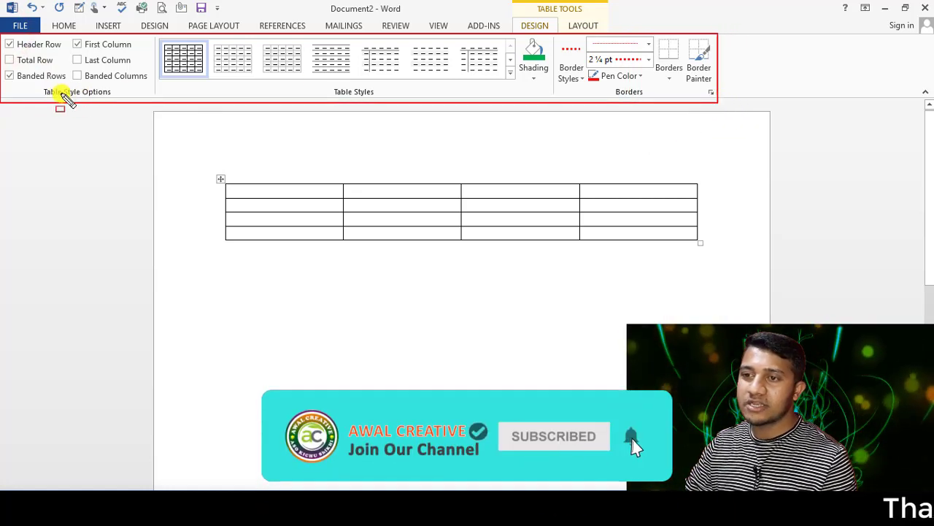
pyautogui.moveTo(38, 85); pyautogui.dragTo(109, 100)
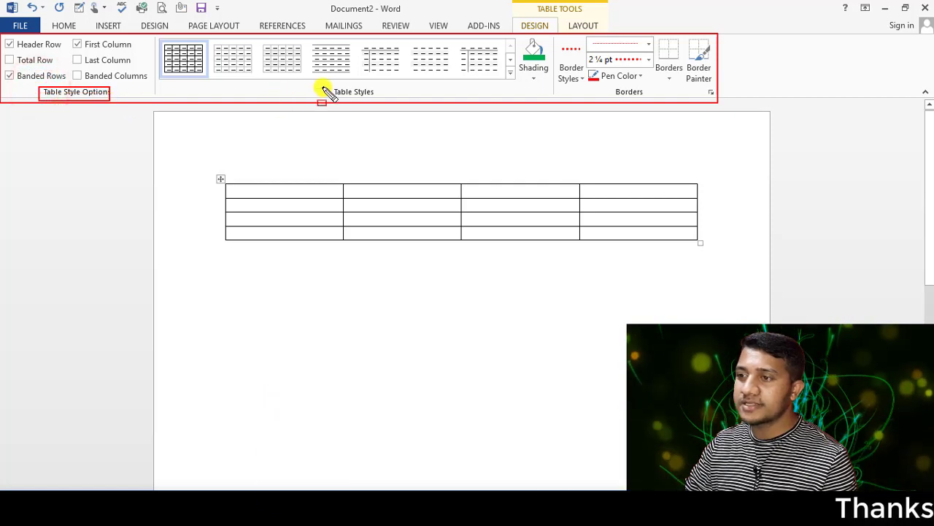
pyautogui.moveTo(327, 86); pyautogui.dragTo(399, 104)
pyautogui.moveTo(609, 87); pyautogui.dragTo(649, 103)
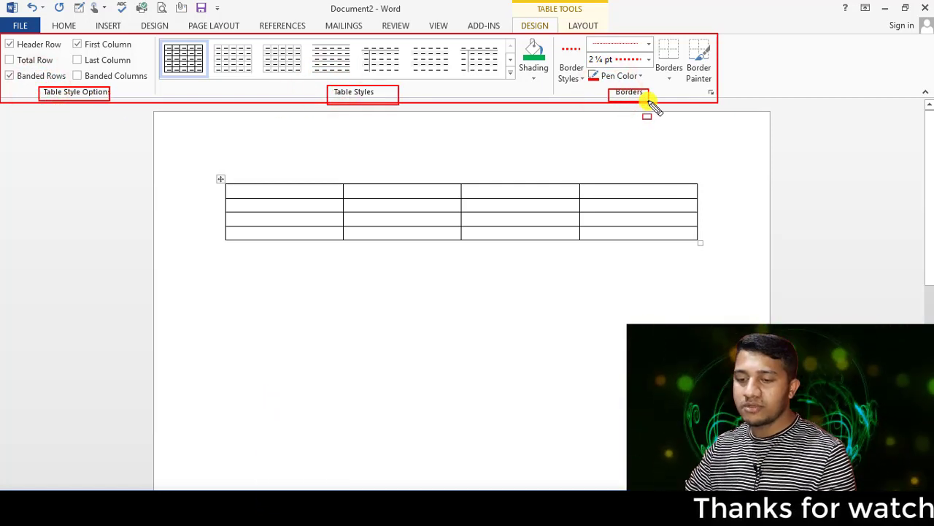
pyautogui.press('Escape')
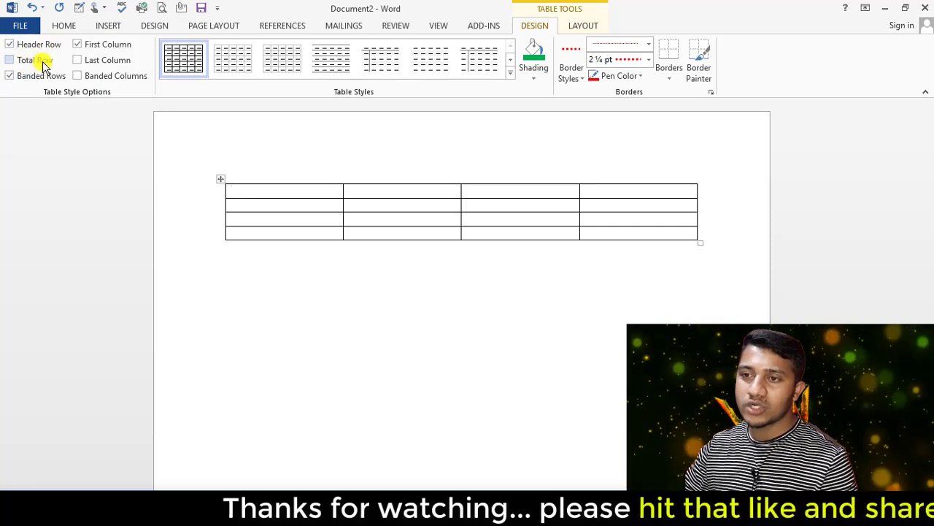
# Turn on the Total Row and Last Column table style options
pyautogui.click(9, 60)
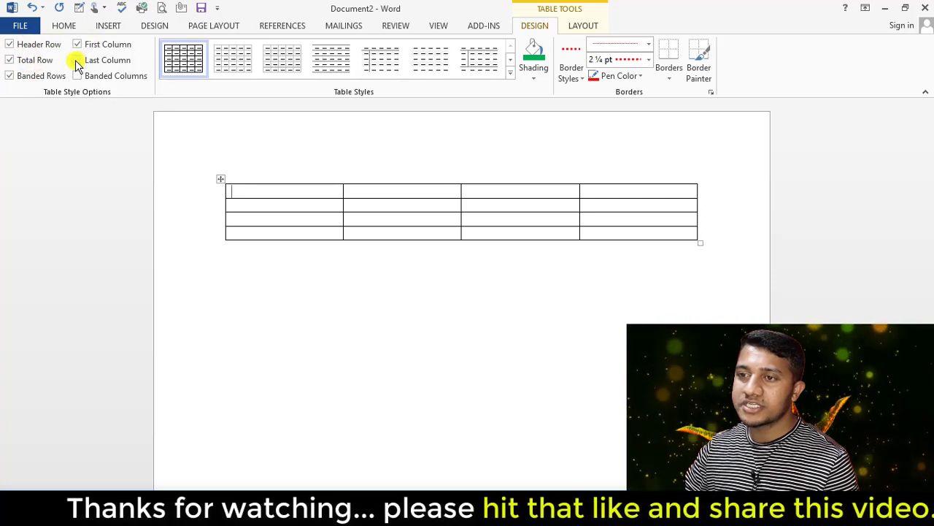
pyautogui.click(77, 60)
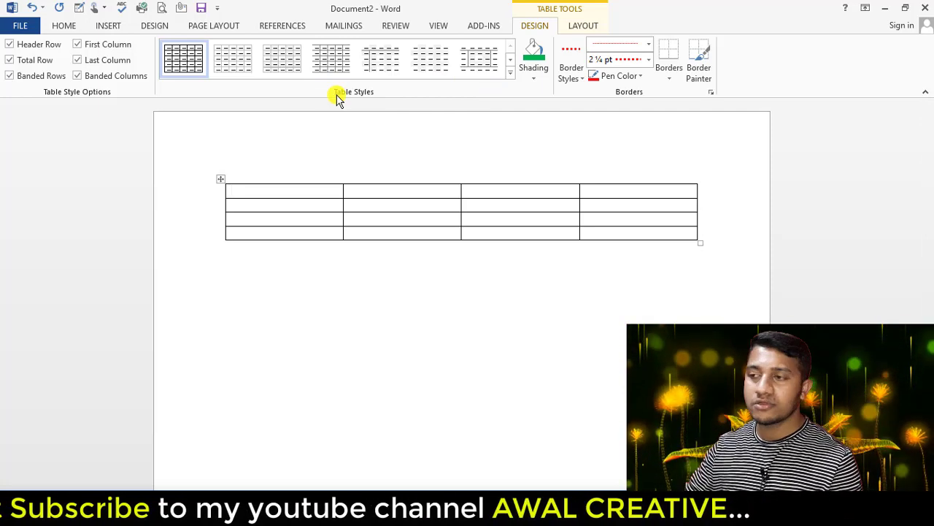
# Browse the table styles gallery and try the first Plain Tables grid style
pyautogui.click(510, 73)
pyautogui.click(509, 73)
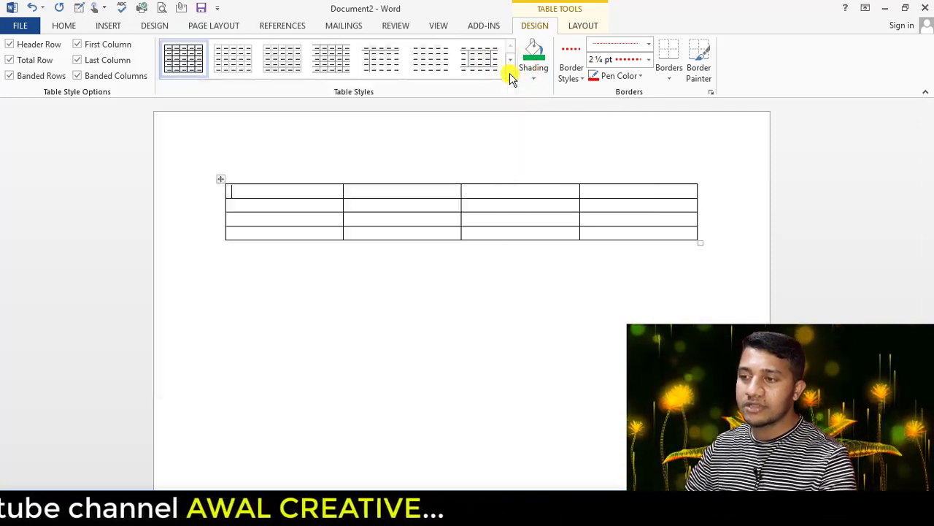
pyautogui.click(508, 76)
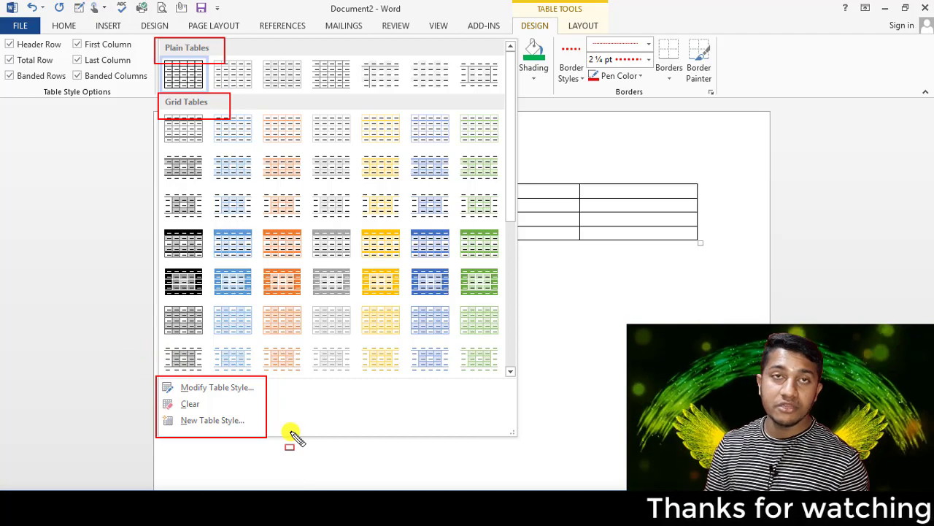
pyautogui.click(296, 433)
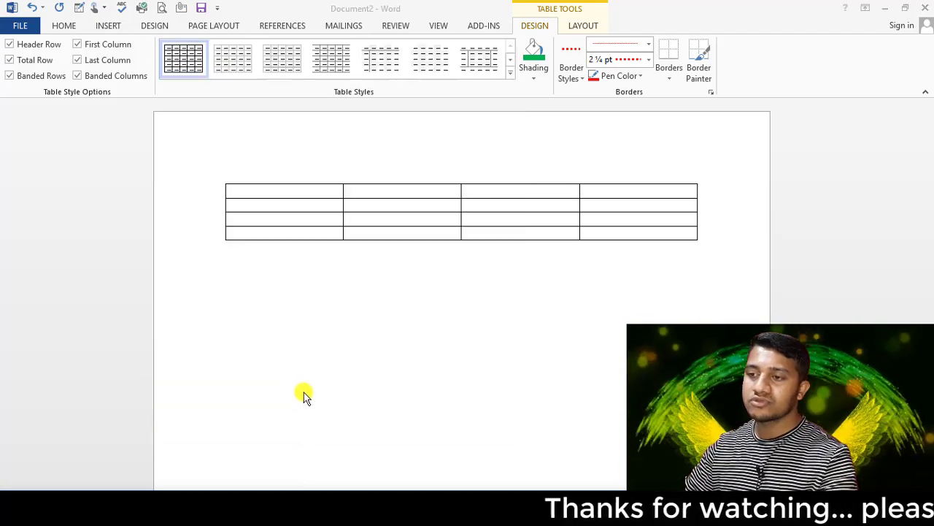
pyautogui.click(509, 74)
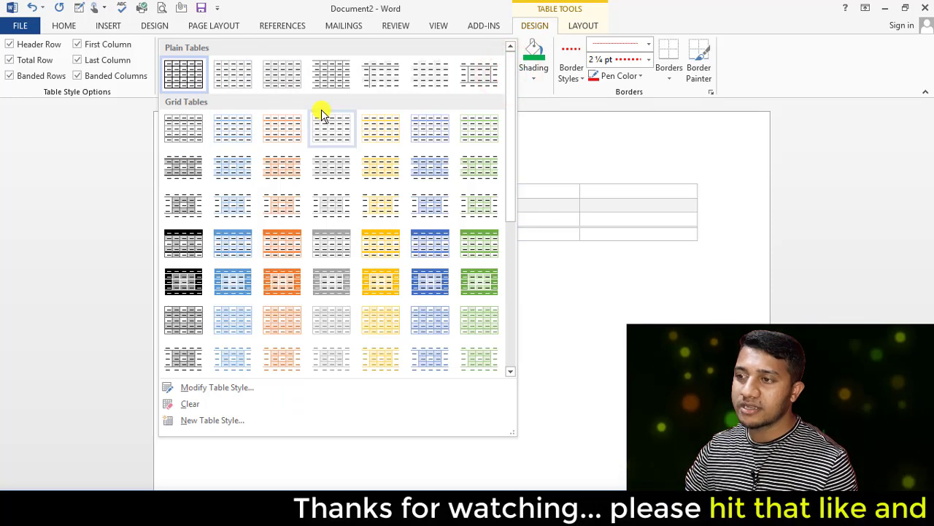
pyautogui.click(187, 74)
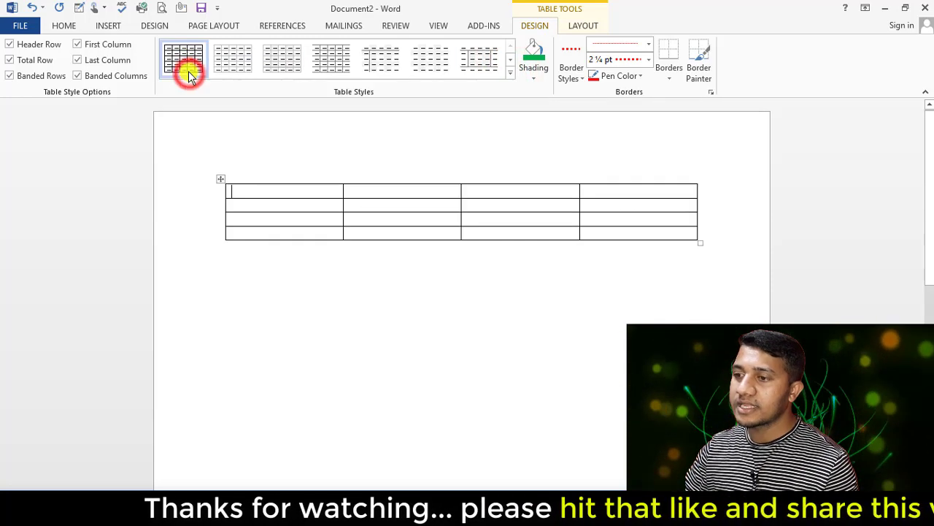
# Apply the orange Grid Table style with a solid orange header row
pyautogui.click(509, 74)
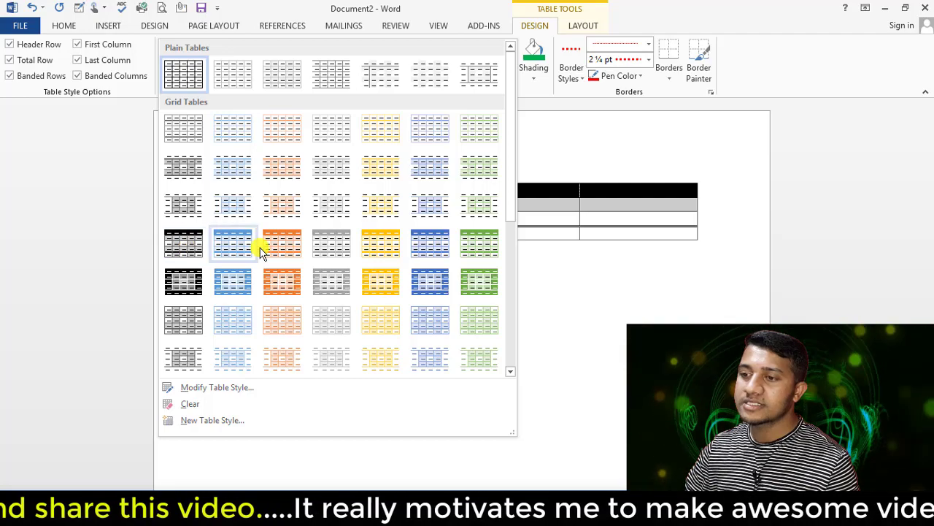
pyautogui.click(285, 241)
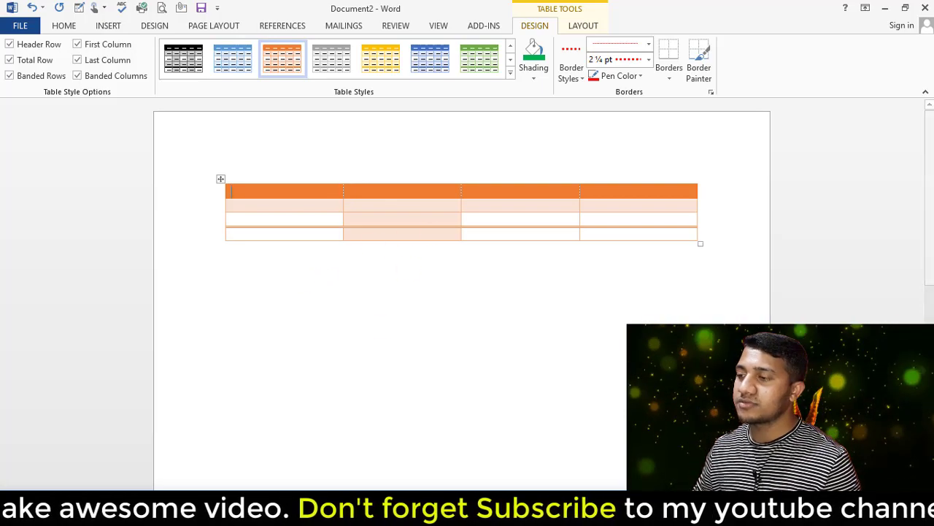
pyautogui.click(511, 73)
pyautogui.scroll(-1, 341, 271)
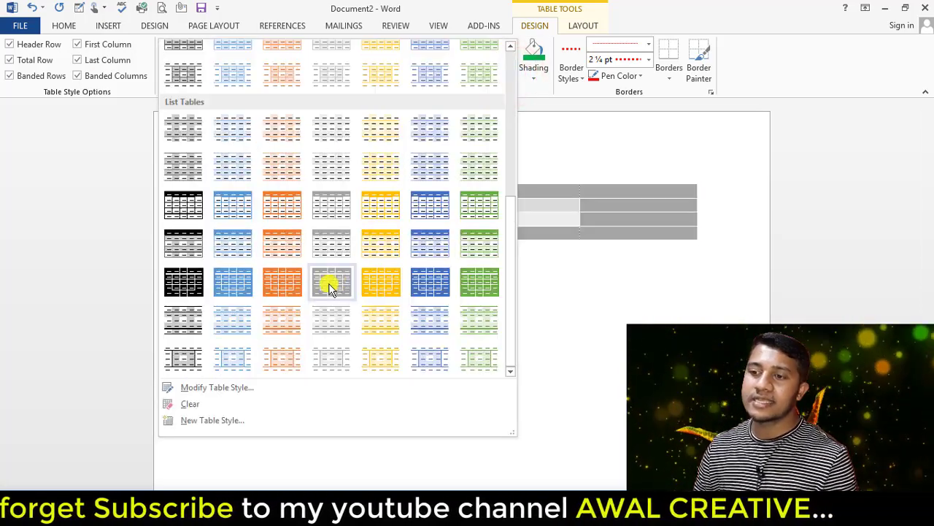
pyautogui.scroll(-3, 265, 358)
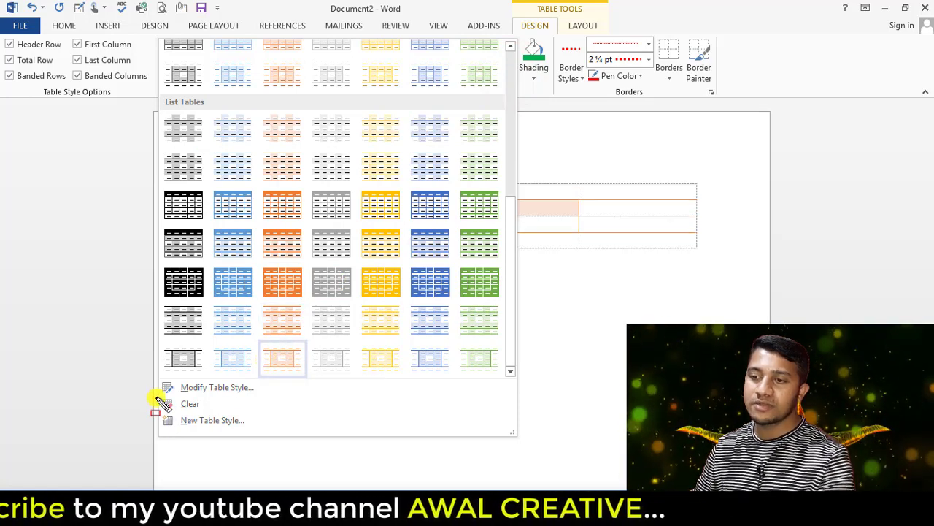
pyautogui.moveTo(146, 372); pyautogui.dragTo(265, 443)
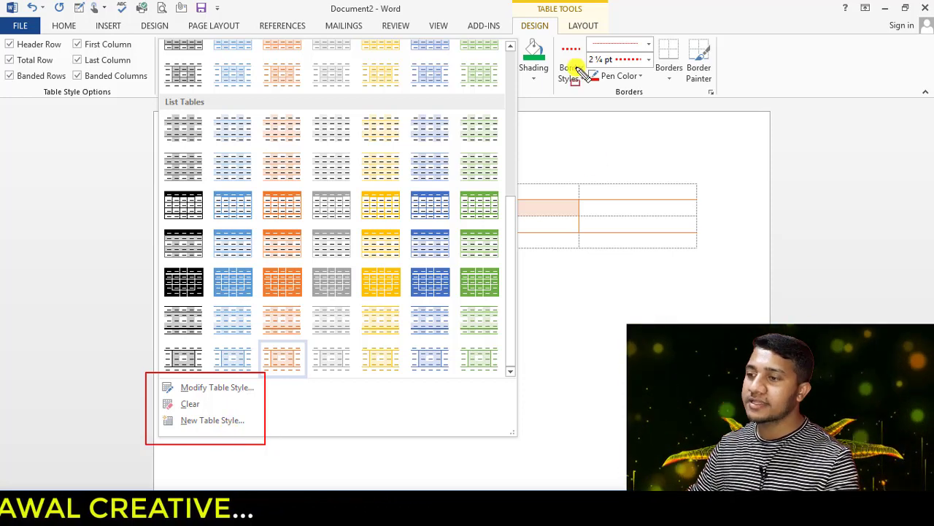
pyautogui.press('Escape')
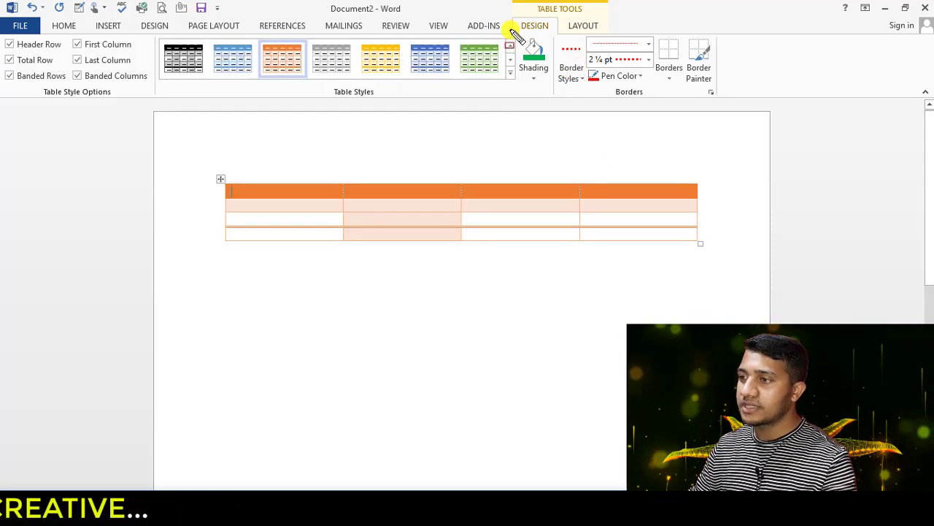
pyautogui.click(512, 32)
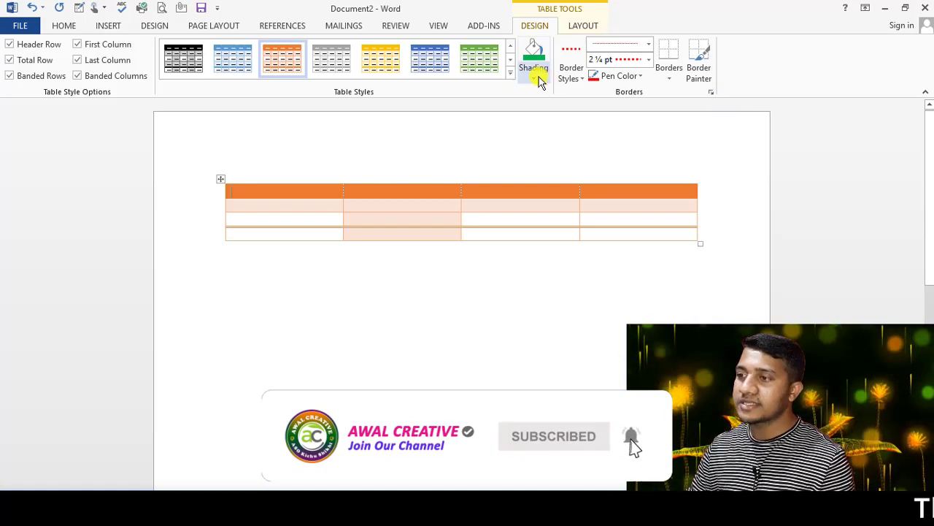
# Paint a red outline on a row-2 cell, then undo it to restore plain black gridlines
pyautogui.click(220, 180)
pyautogui.hotkey('ctrl', 'z')
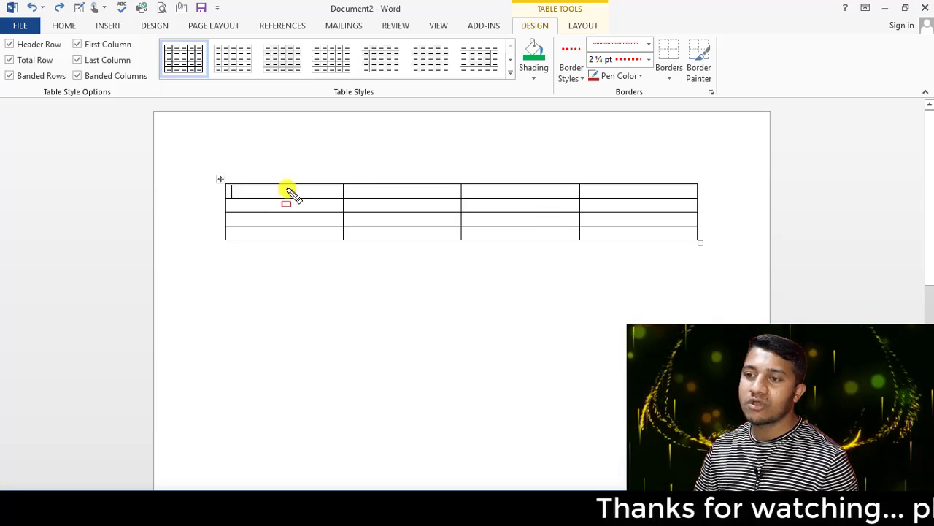
pyautogui.moveTo(225, 182)
pyautogui.mouseDown()
pyautogui.moveTo(334, 208)
pyautogui.moveTo(343, 201)
pyautogui.mouseUp()
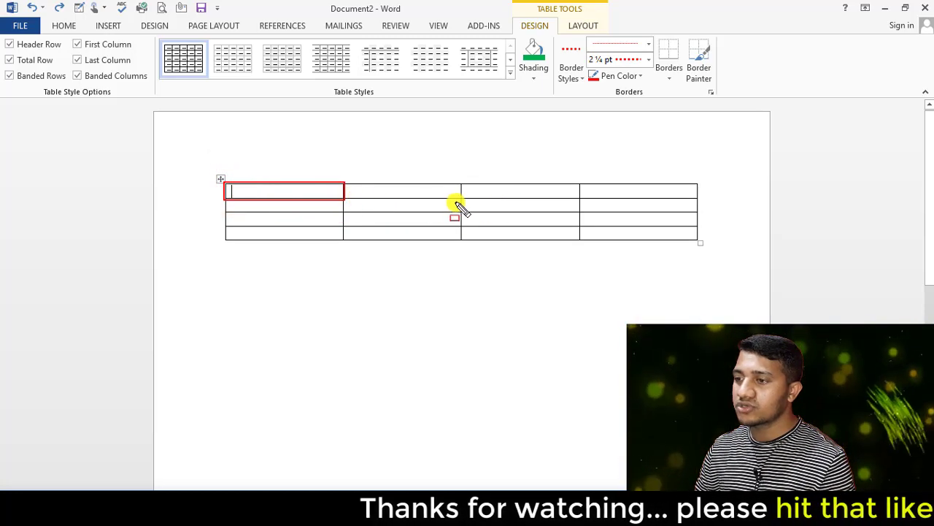
pyautogui.moveTo(461, 198); pyautogui.dragTo(582, 214)
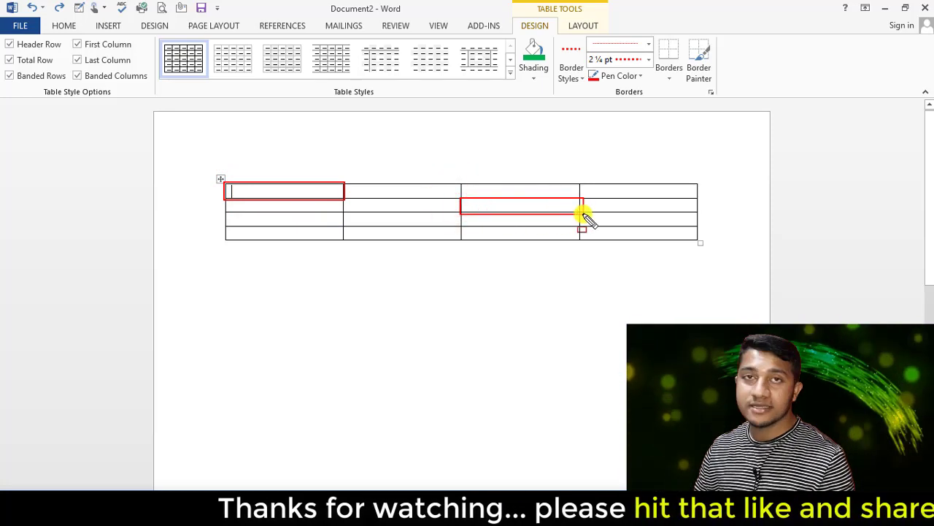
pyautogui.hotkey('ctrl', 'z')
pyautogui.hotkey('ctrl', 'z')
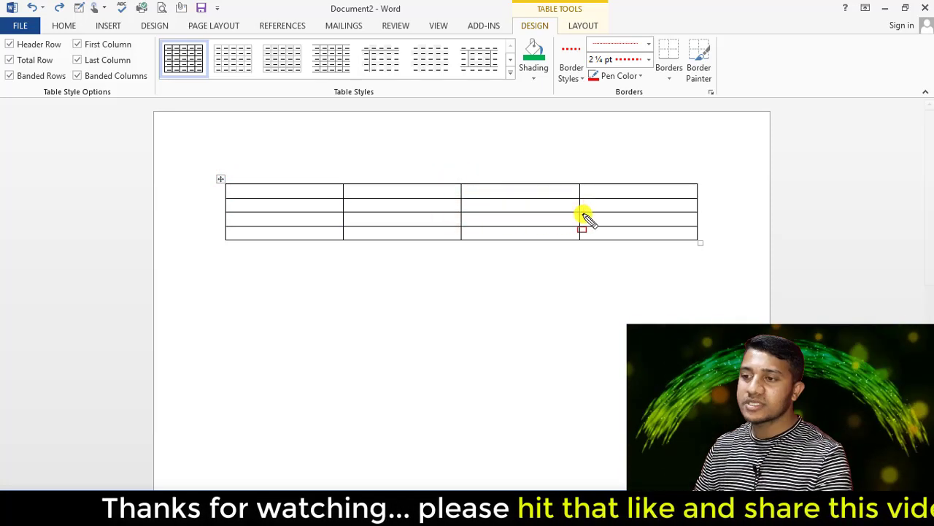
# Shade the first header cell red and a second-row cell navy blue
pyautogui.click(299, 188)
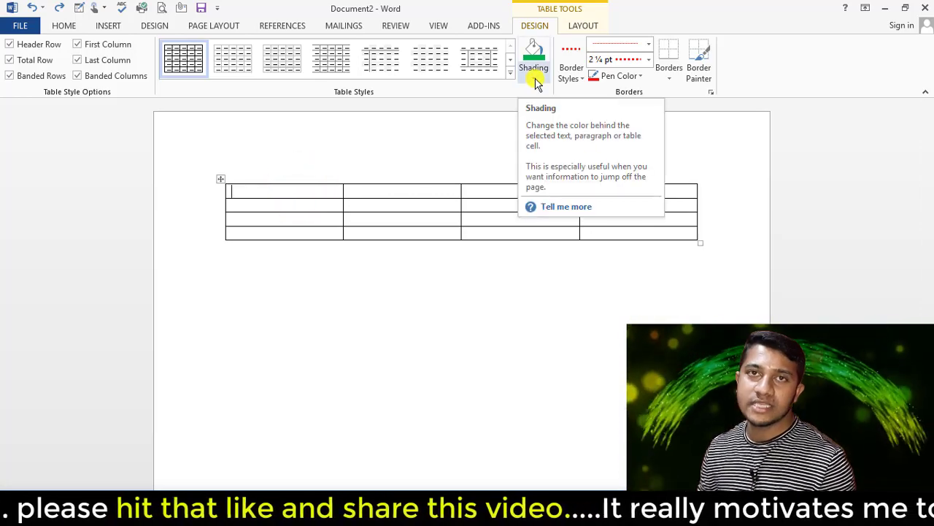
pyautogui.click(537, 82)
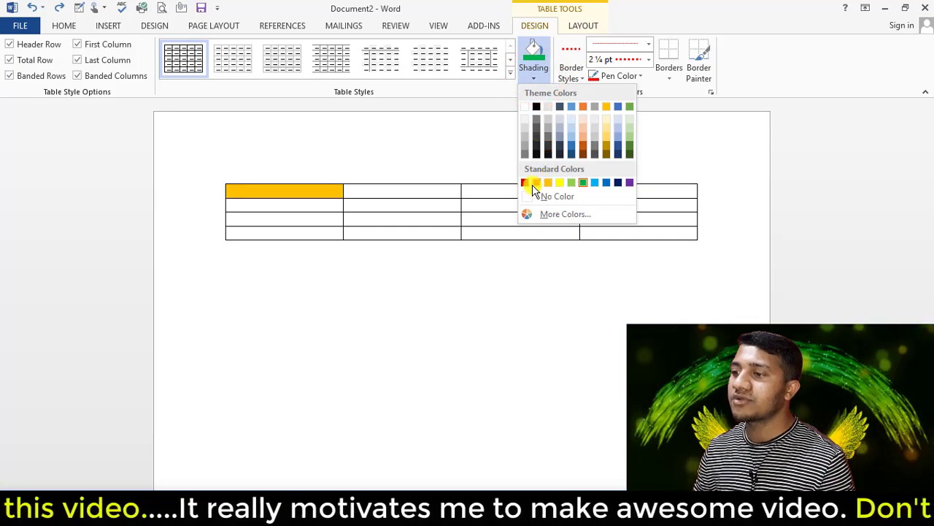
pyautogui.click(536, 182)
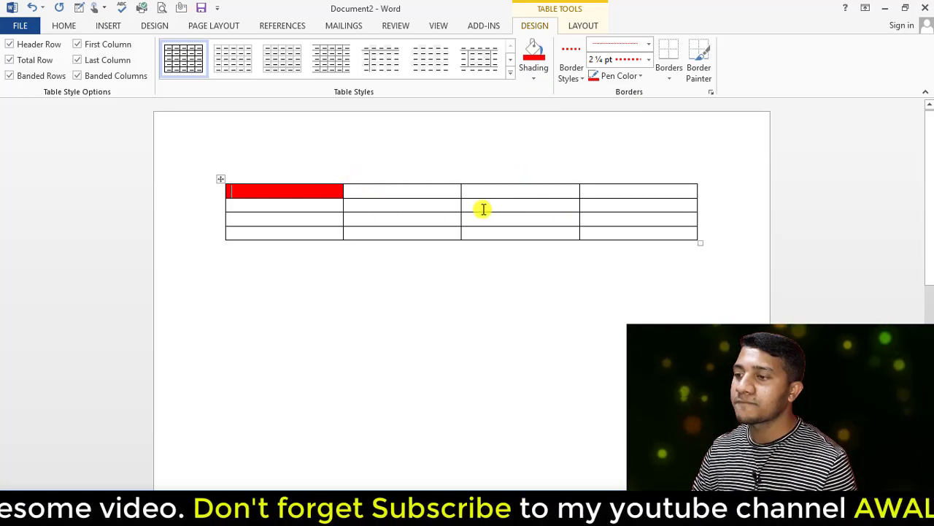
pyautogui.click(535, 80)
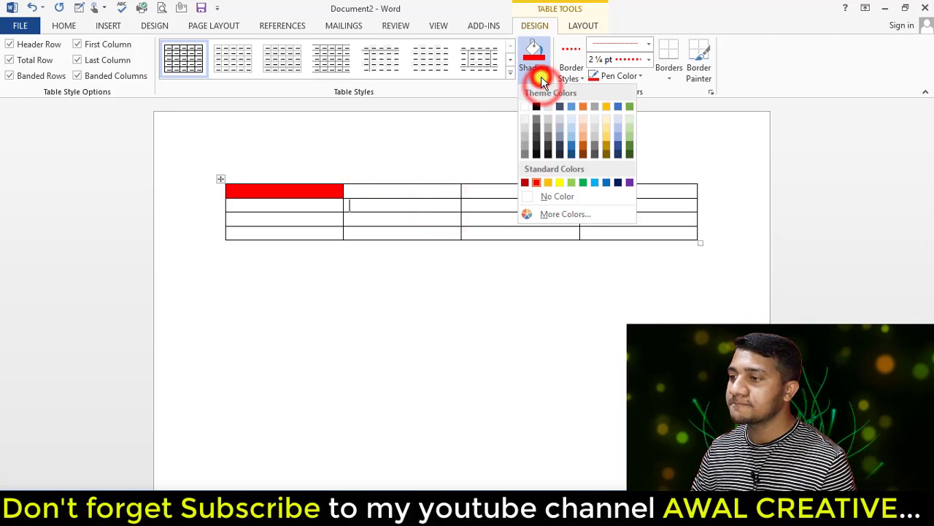
pyautogui.click(618, 182)
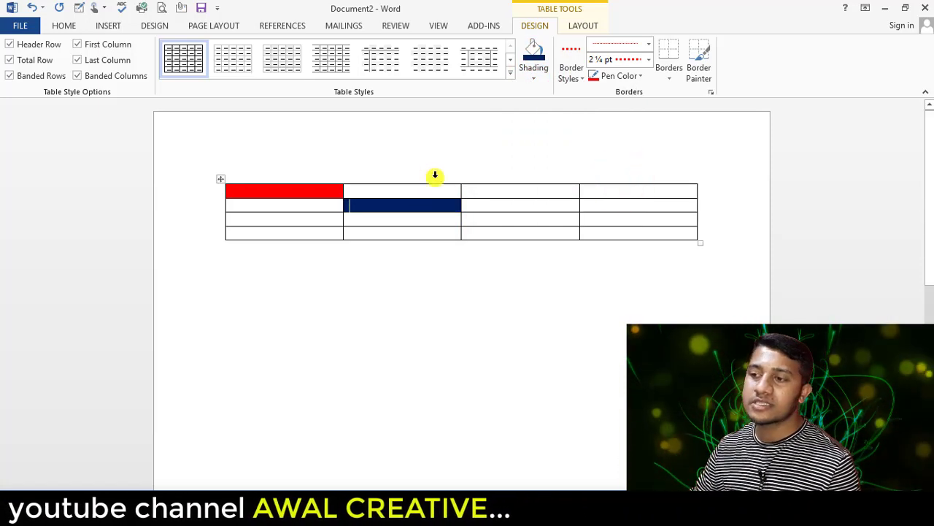
pyautogui.click(221, 179)
pyautogui.click(533, 78)
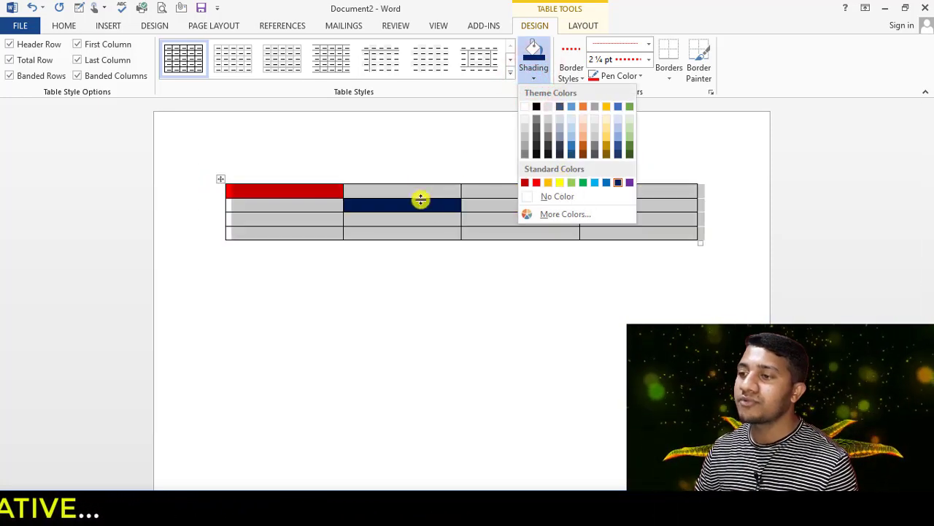
pyautogui.click(475, 208)
# Shade the top row's second, third and fourth cells green, purple and blue
pyautogui.click(446, 194)
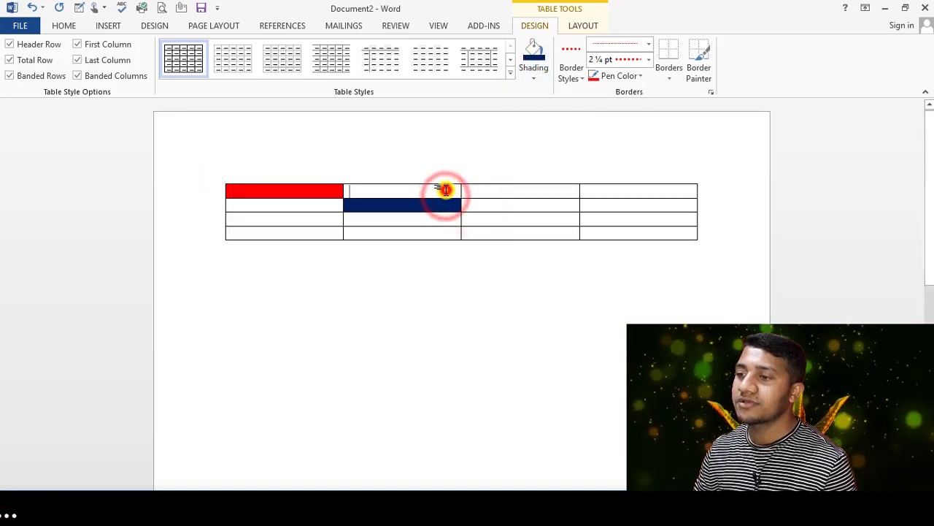
pyautogui.click(533, 78)
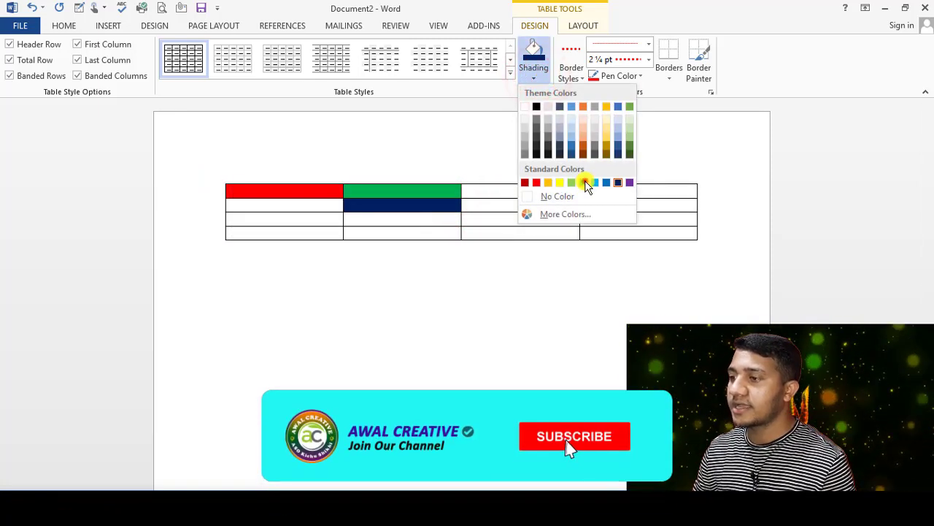
pyautogui.click(583, 182)
pyautogui.click(534, 80)
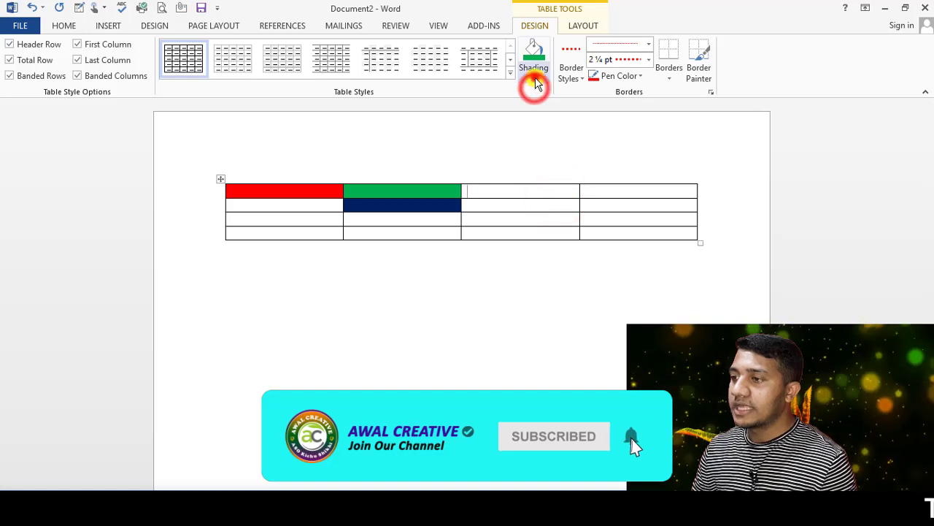
pyautogui.click(632, 182)
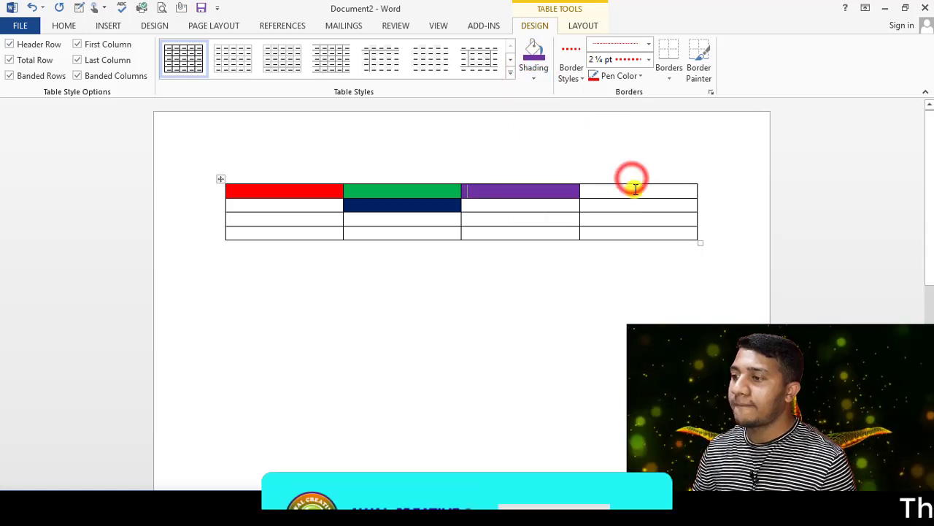
pyautogui.click(534, 78)
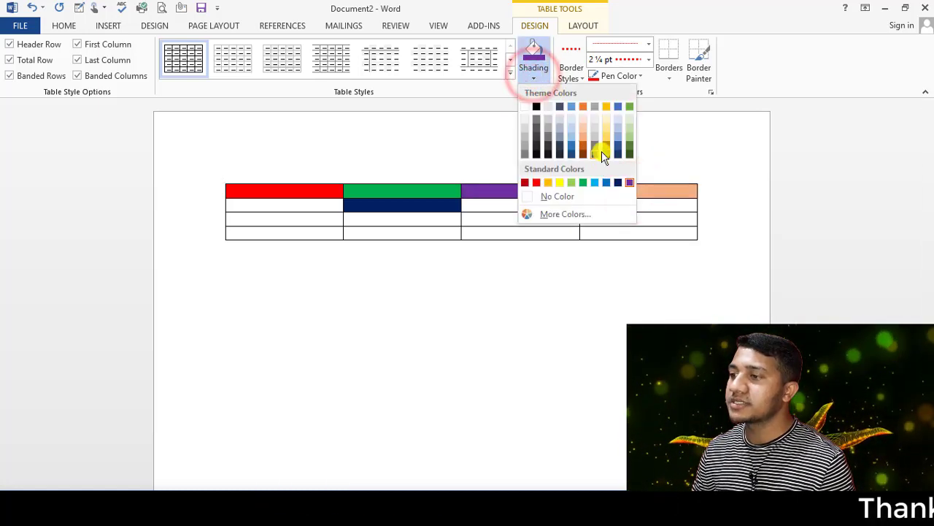
pyautogui.click(619, 143)
# Reset row 2's navy shading to white and shade the entire third row purple
pyautogui.moveTo(319, 208); pyautogui.dragTo(595, 207)
pyautogui.click(535, 78)
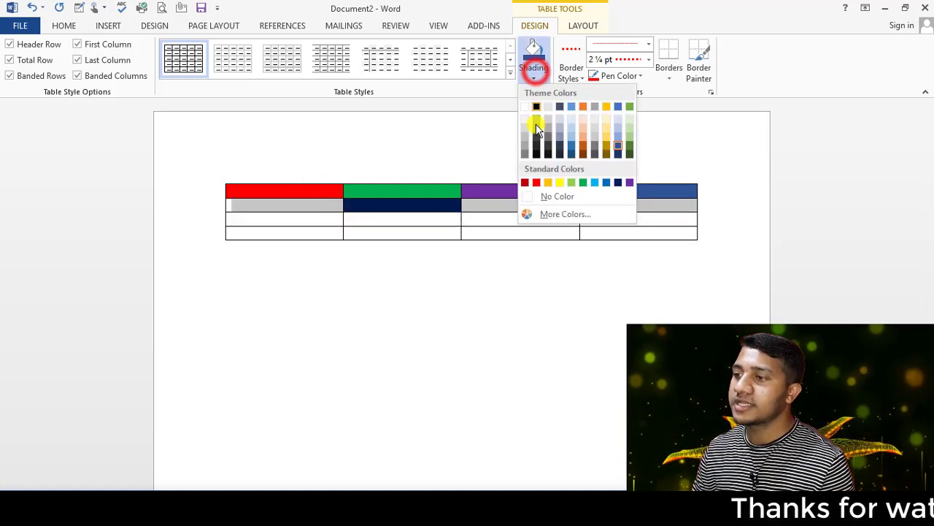
pyautogui.click(528, 107)
pyautogui.moveTo(324, 222); pyautogui.dragTo(584, 224)
pyautogui.click(527, 78)
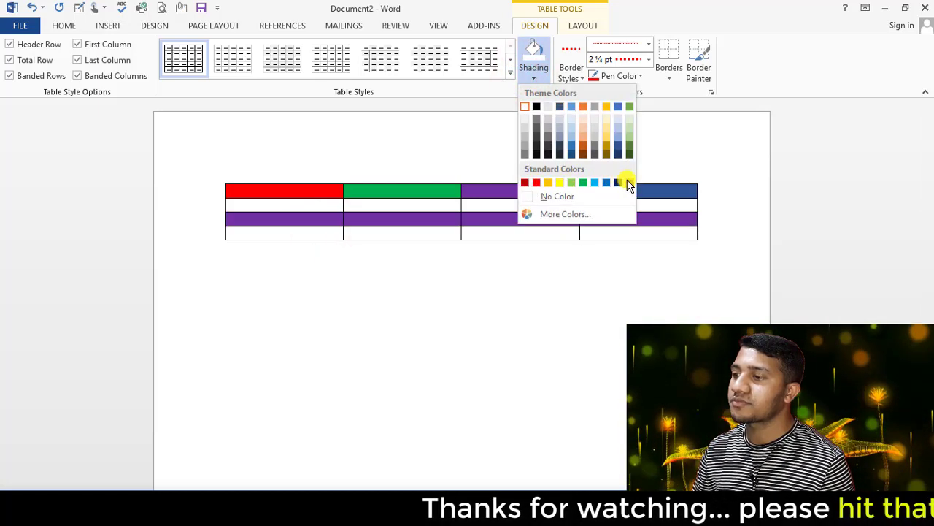
pyautogui.click(628, 182)
pyautogui.moveTo(319, 240); pyautogui.dragTo(339, 238)
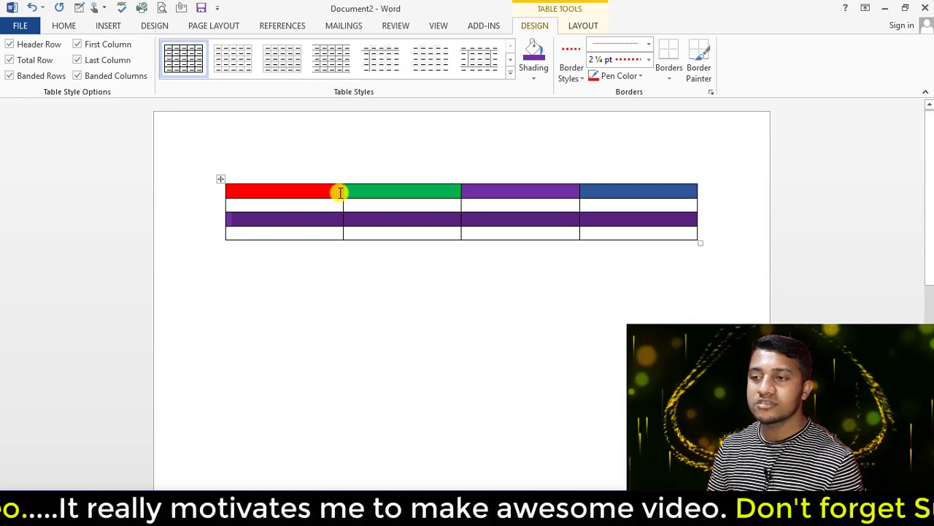
# Choose the red dotted 3 pt border style and paint the red cell's top and right edges
pyautogui.click(478, 192)
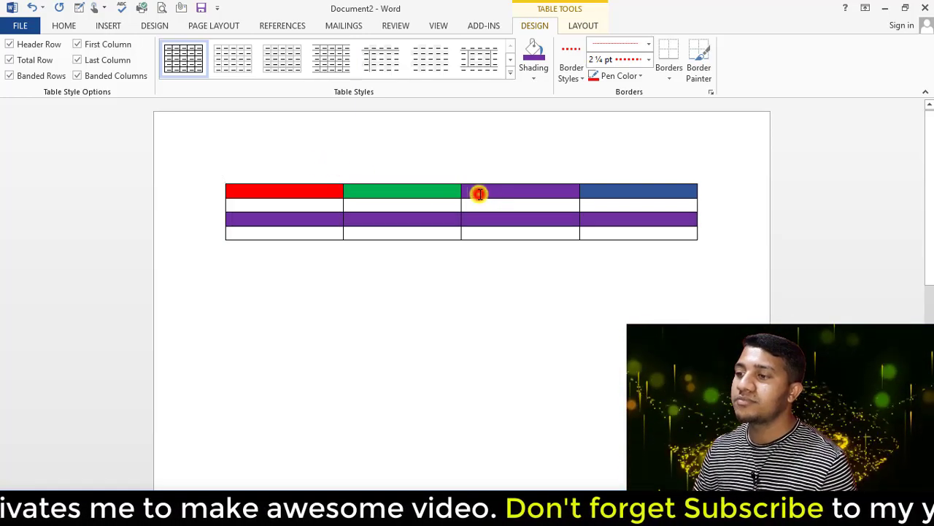
pyautogui.click(535, 78)
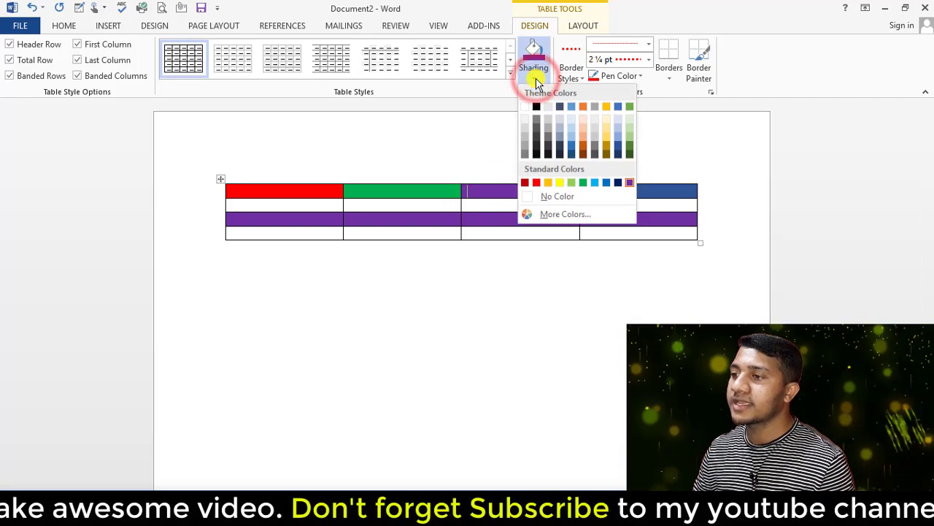
pyautogui.click(577, 78)
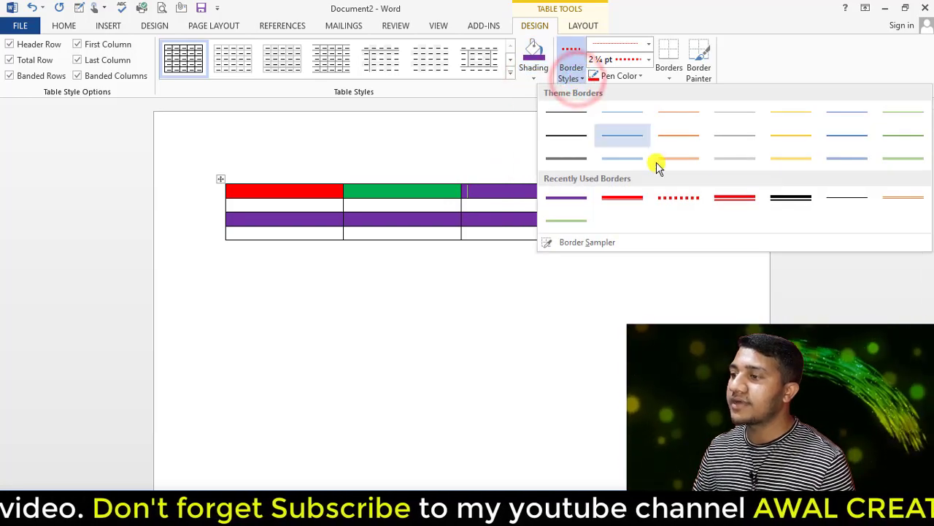
pyautogui.click(687, 198)
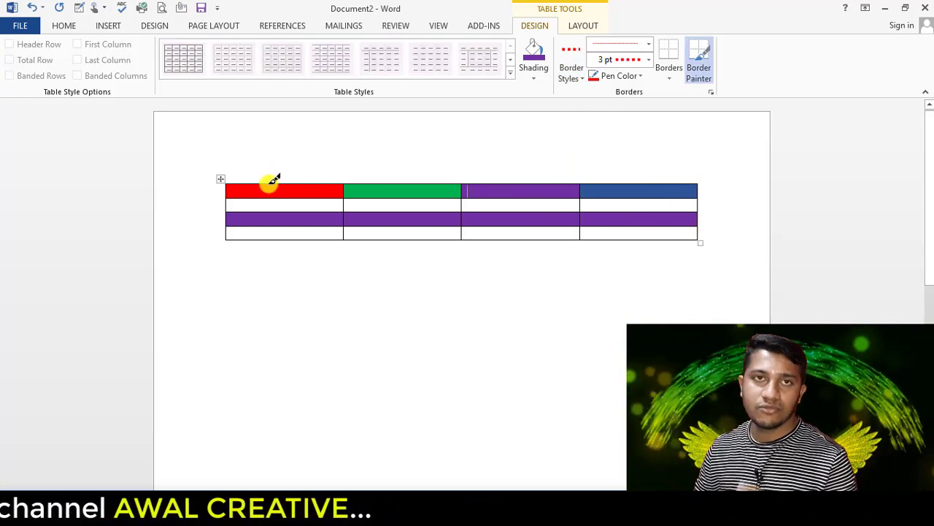
pyautogui.moveTo(271, 180); pyautogui.dragTo(347, 184)
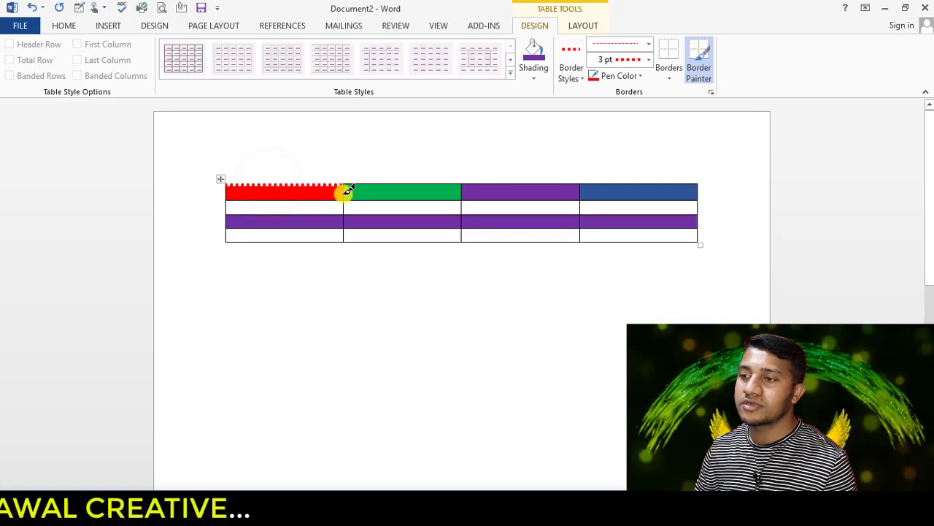
pyautogui.click(344, 192)
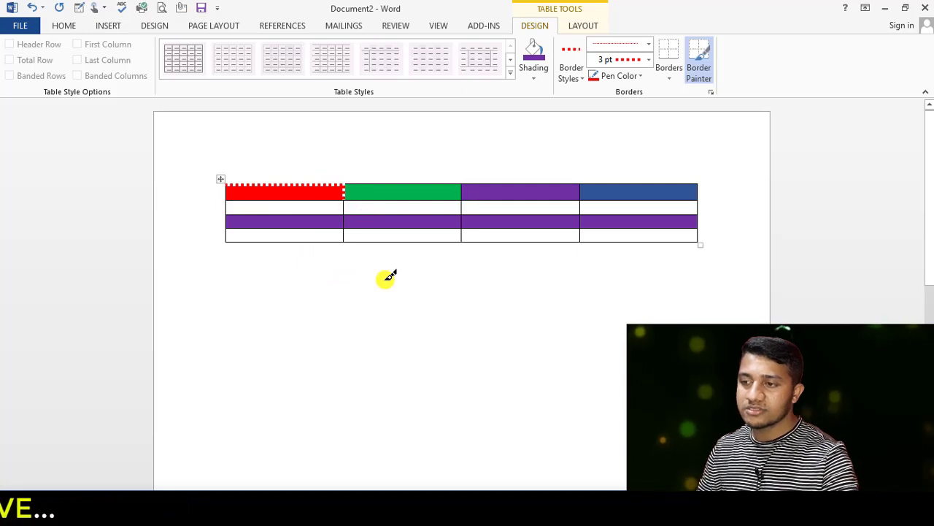
# Undo the recent changes, then paint red dotted borders along the table's top edge and top-right cell
pyautogui.hotkey('ctrl', 'z')
pyautogui.hotkey('ctrl', 'z')
pyautogui.hotkey('ctrl', 'z')
pyautogui.hotkey('ctrl', 'z')
pyautogui.hotkey('ctrl', 'z')
pyautogui.hotkey('ctrl', 'z')
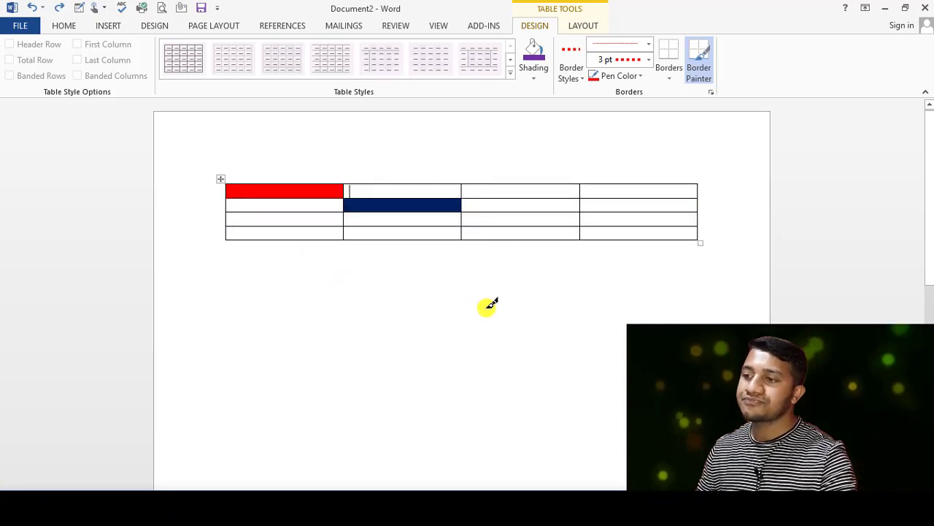
pyautogui.hotkey('ctrl', 'z')
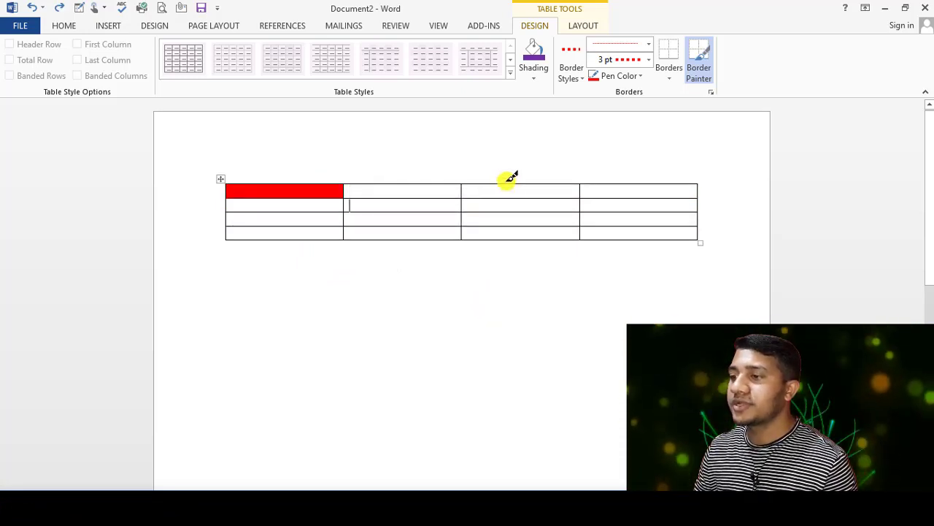
pyautogui.moveTo(509, 183); pyautogui.dragTo(582, 189)
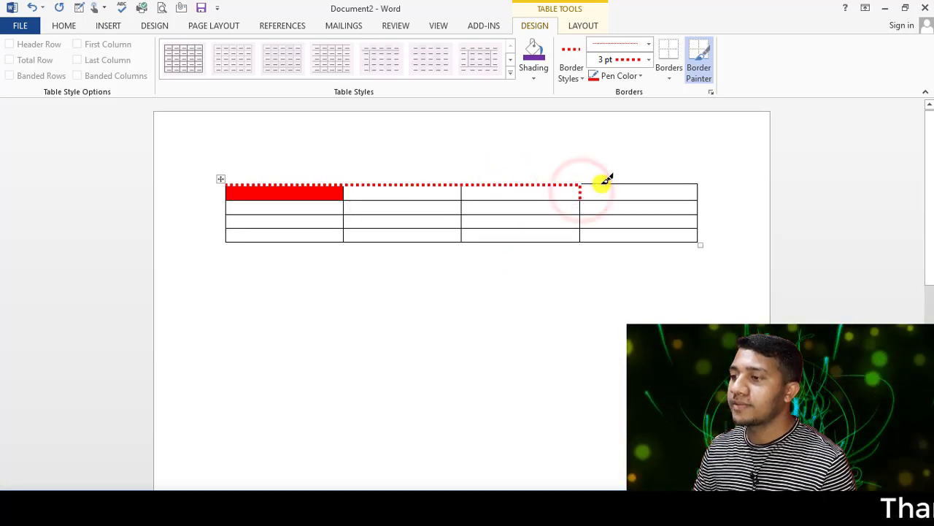
pyautogui.click(603, 183)
pyautogui.click(699, 191)
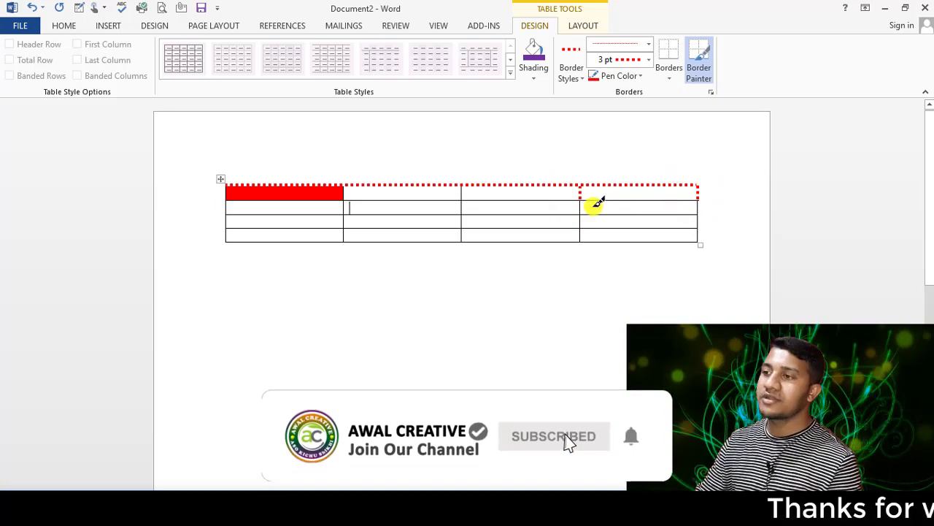
pyautogui.click(586, 77)
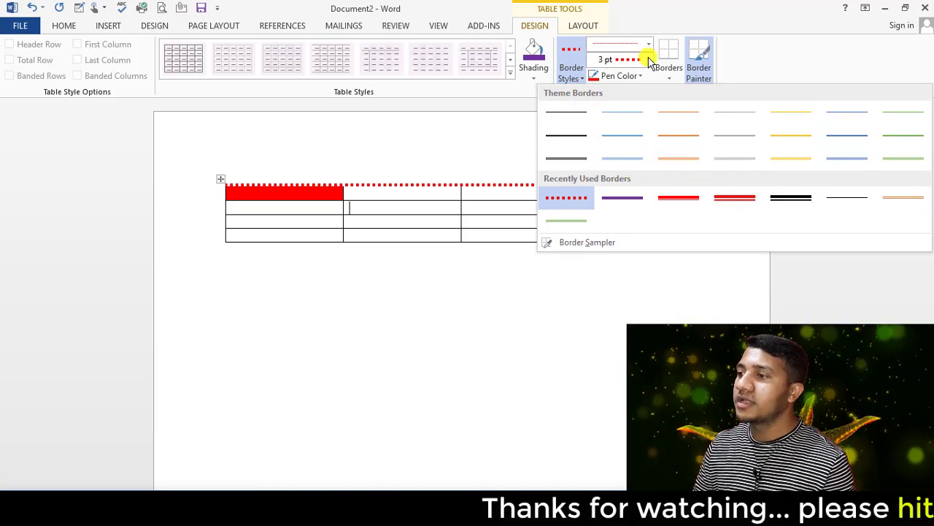
# Set the border pen to purple, a wavy line style and ¾ pt weight
pyautogui.click(658, 10)
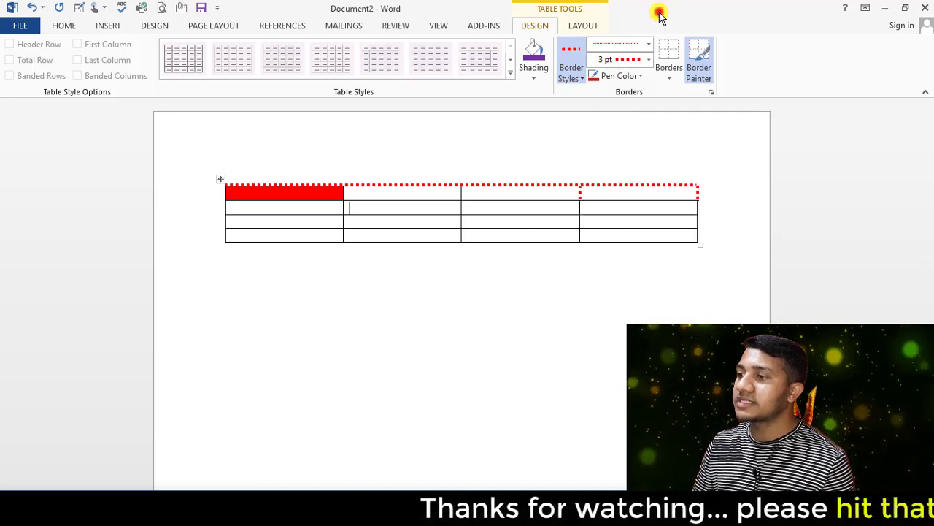
pyautogui.click(643, 77)
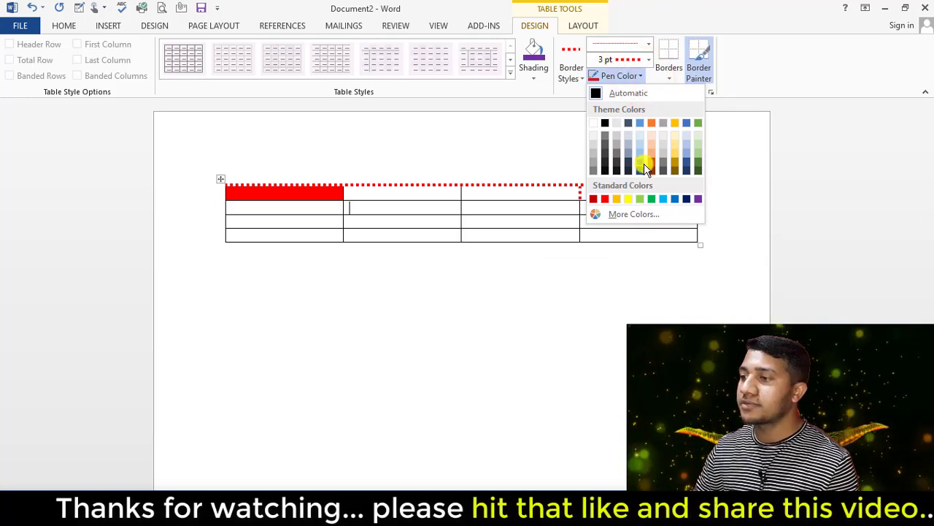
pyautogui.click(698, 198)
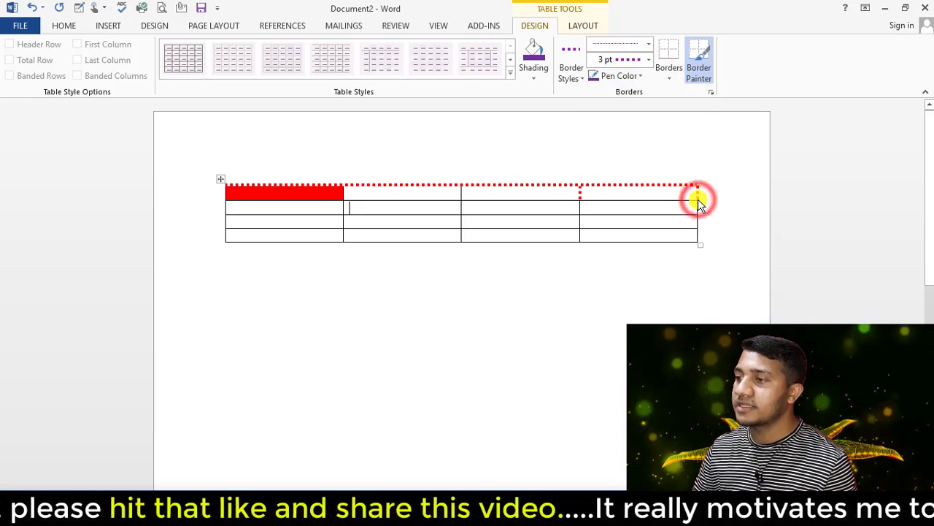
pyautogui.click(649, 45)
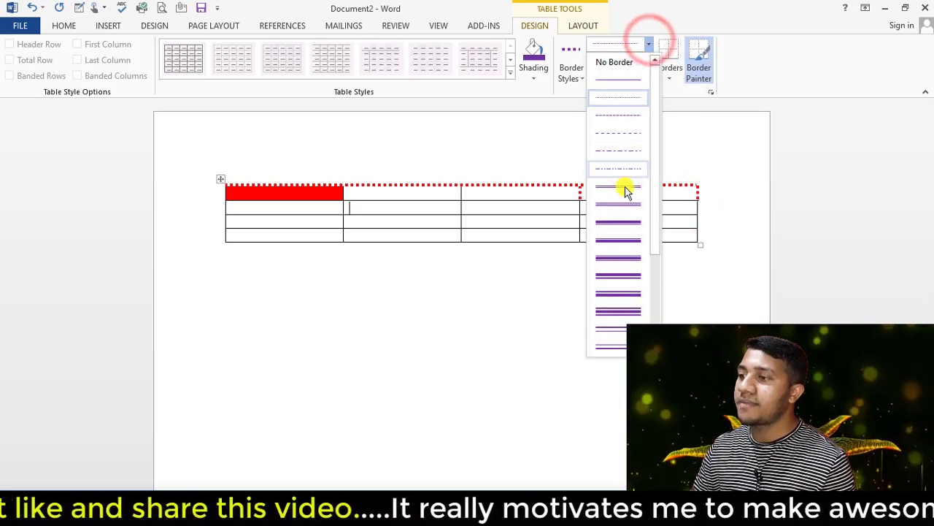
pyautogui.scroll(-5, 623, 197)
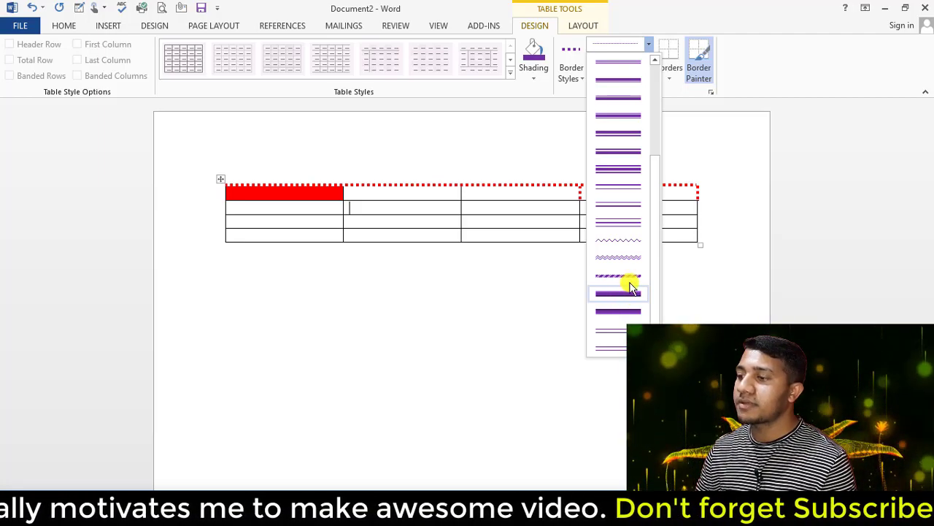
pyautogui.scroll(5, 631, 233)
pyautogui.scroll(2, 633, 183)
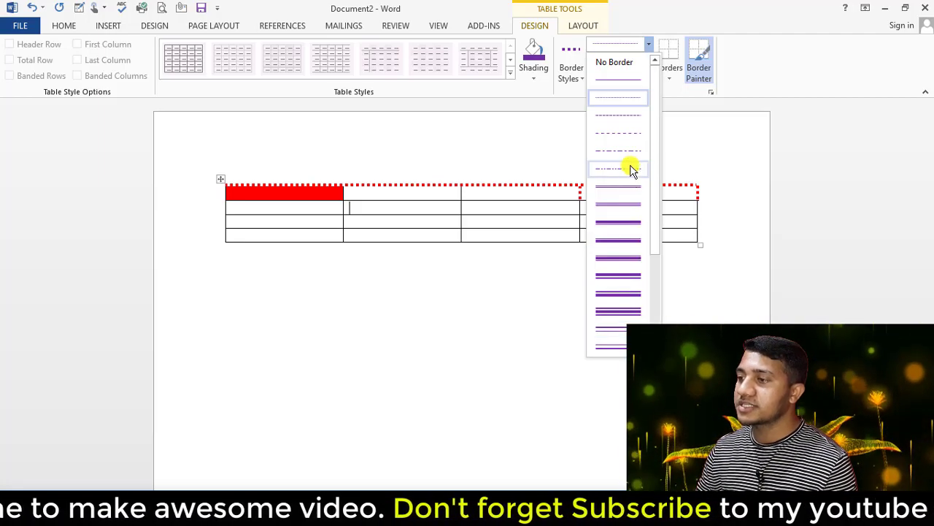
pyautogui.scroll(-5, 625, 260)
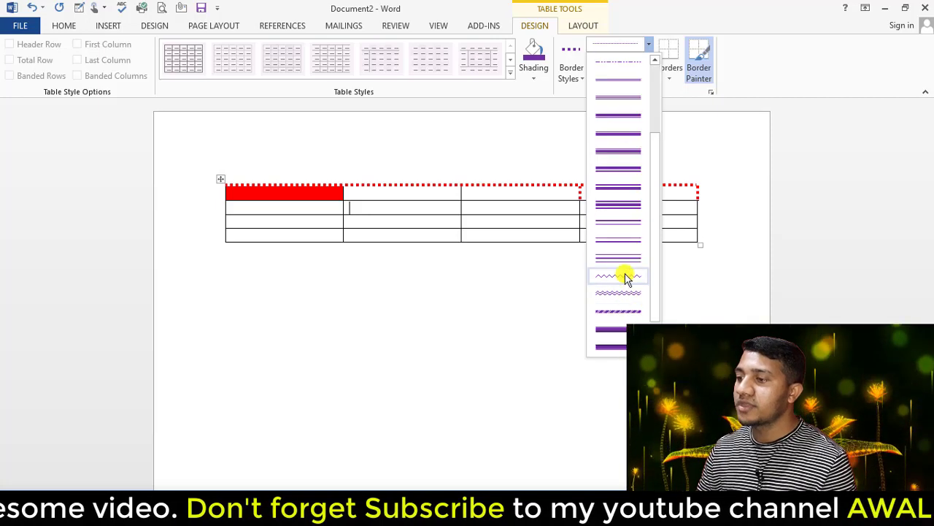
pyautogui.click(623, 275)
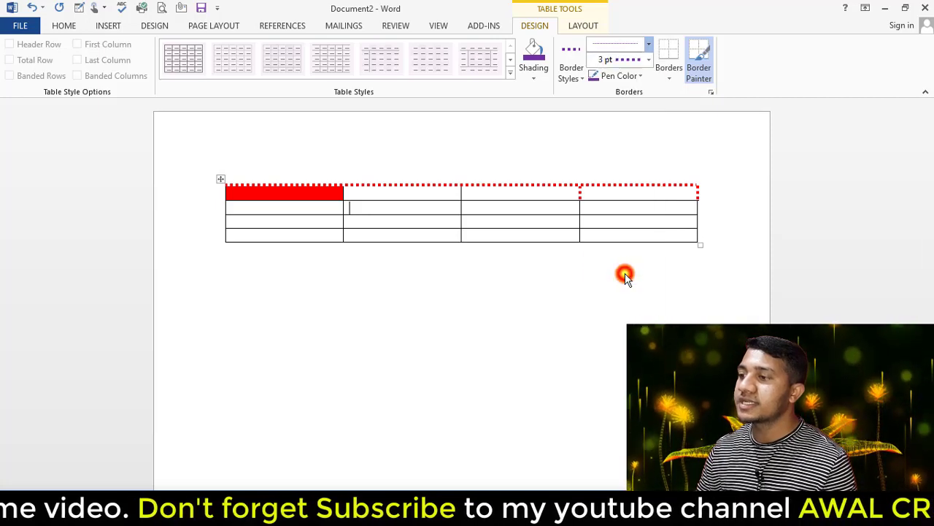
pyautogui.click(643, 59)
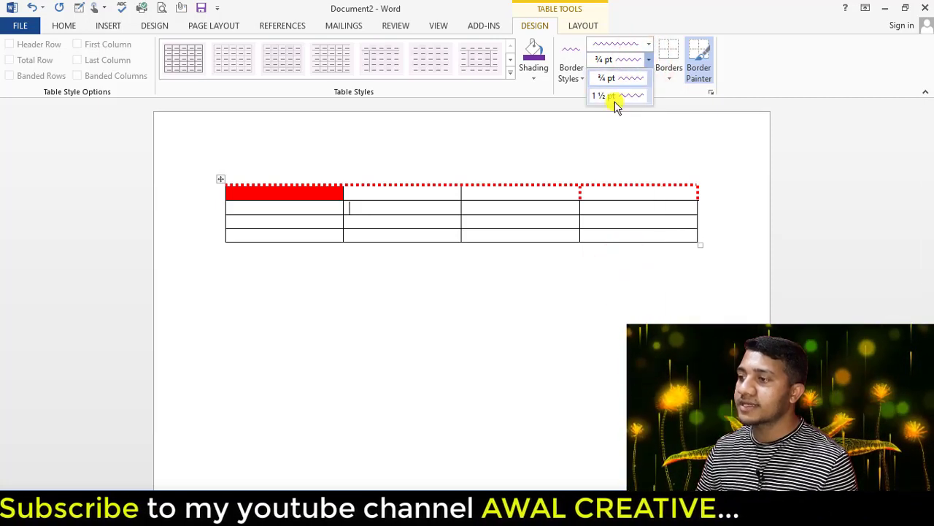
pyautogui.click(648, 62)
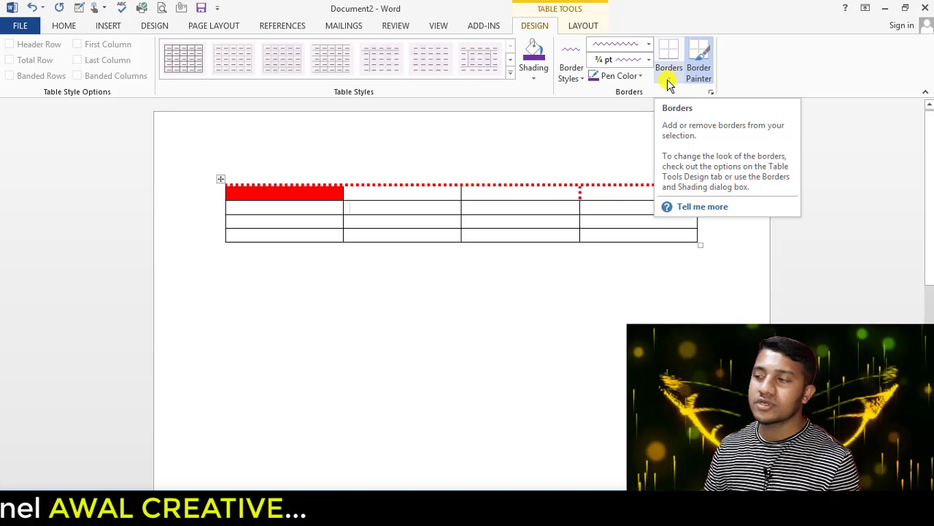
# Apply All Borders with the purple wavy pen to the second and fourth cells of row 2
pyautogui.click(668, 80)
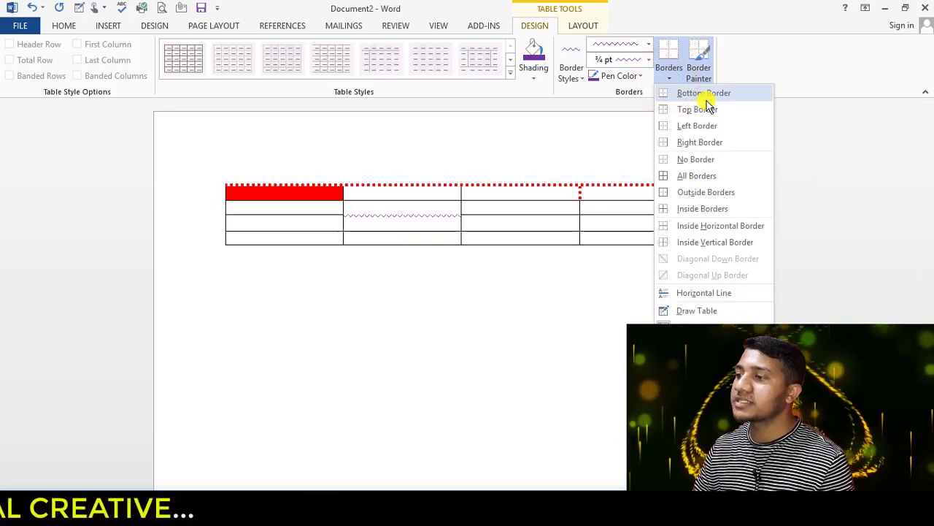
pyautogui.click(697, 176)
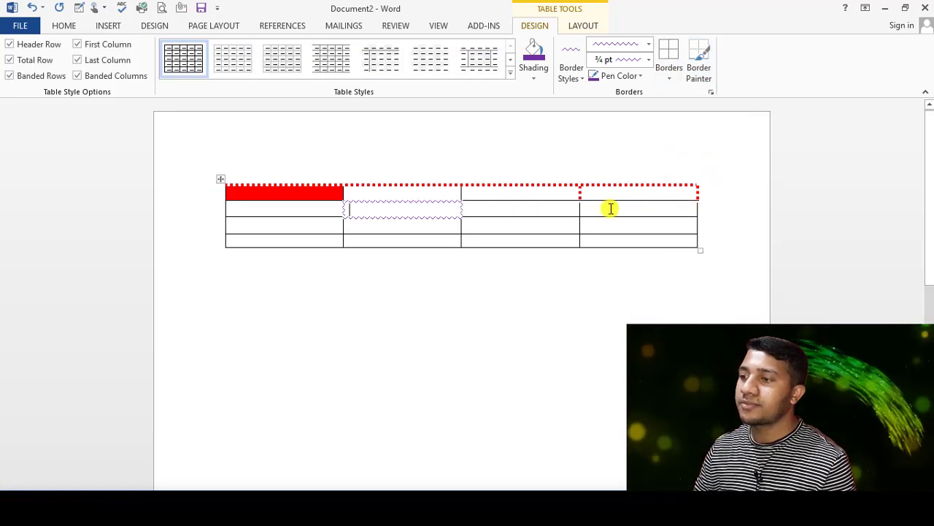
pyautogui.click(668, 71)
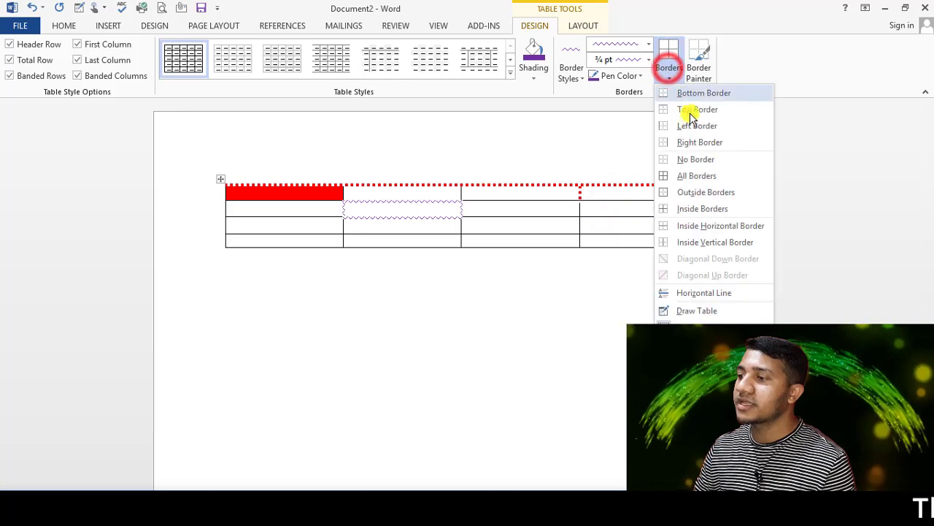
pyautogui.click(698, 182)
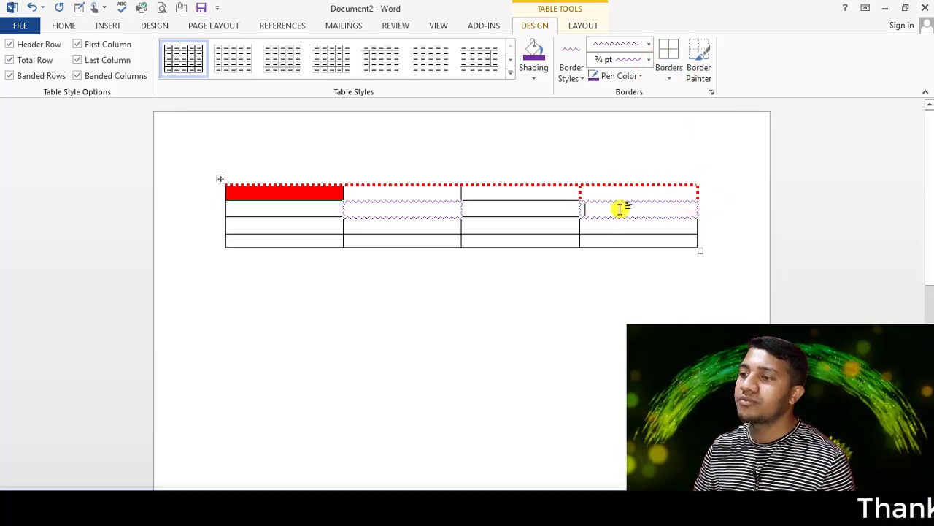
pyautogui.click(220, 178)
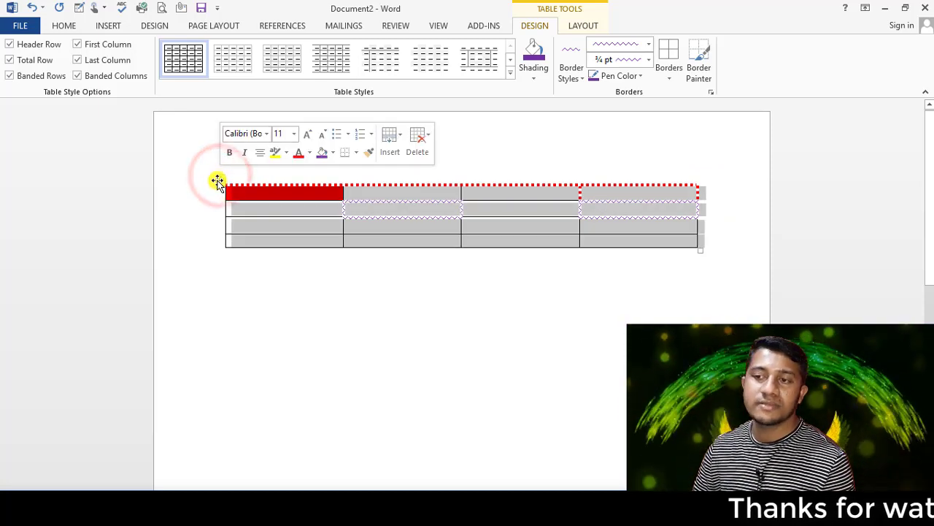
# Apply purple wavy All Borders to every cell of the table
pyautogui.click(670, 77)
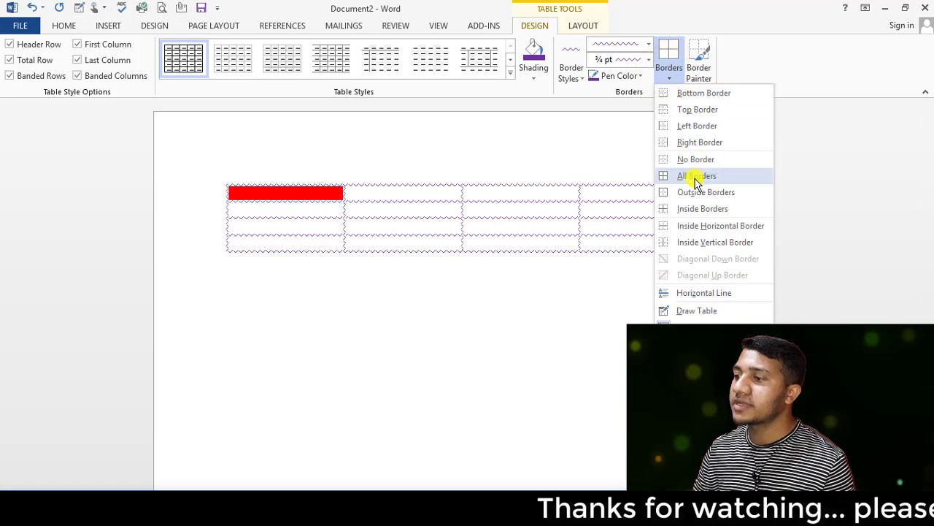
pyautogui.click(696, 178)
pyautogui.click(557, 221)
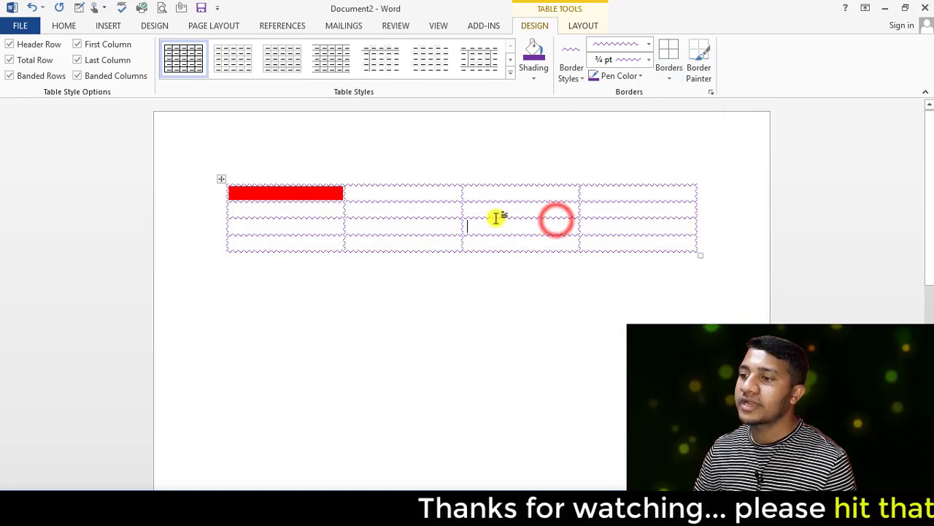
pyautogui.click(221, 178)
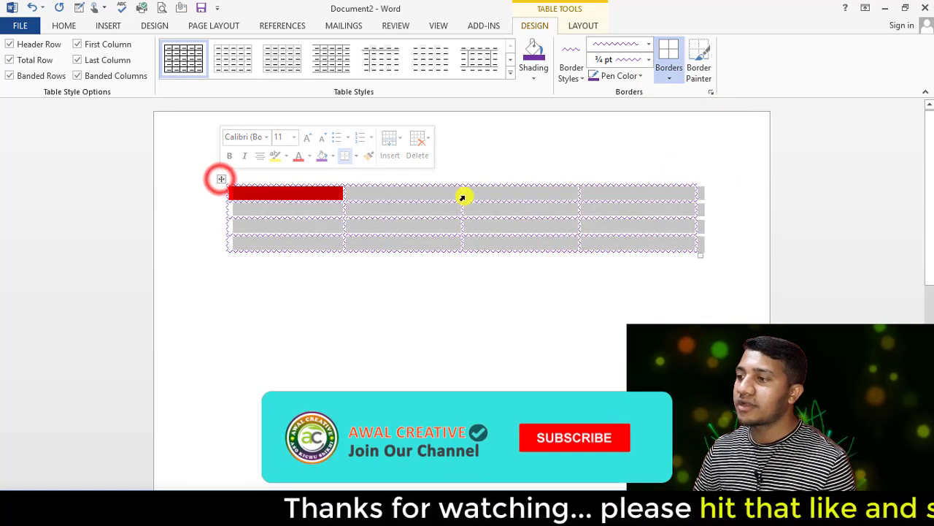
# Switch the pen to a double line and reapply All Borders to every cell
pyautogui.click(648, 44)
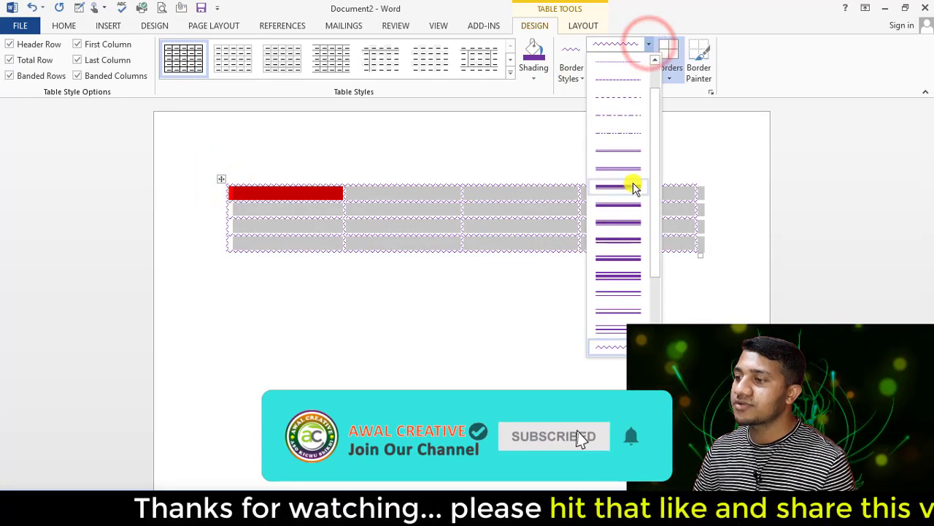
pyautogui.click(626, 222)
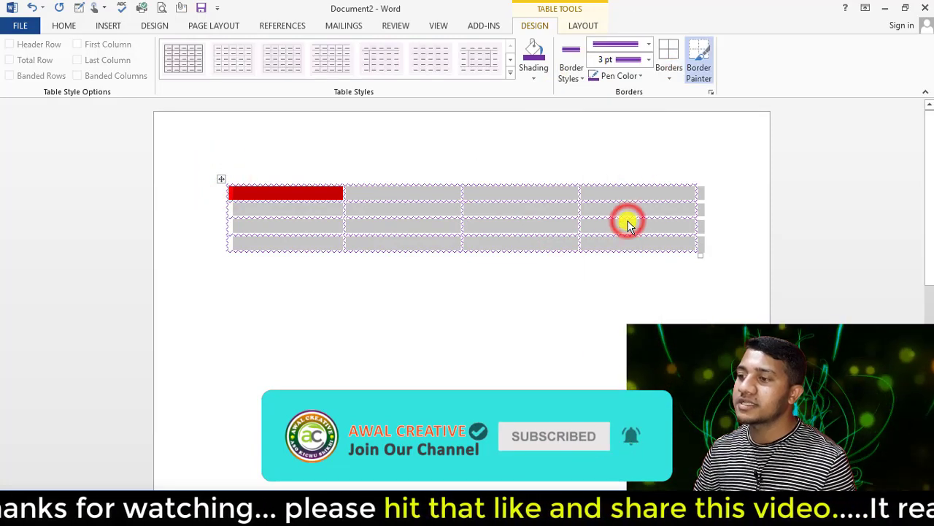
pyautogui.click(669, 72)
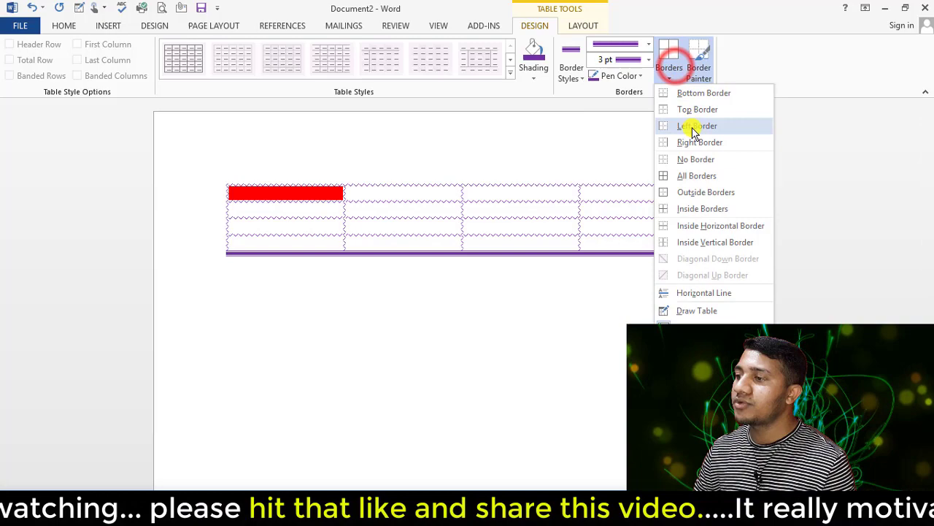
pyautogui.click(694, 176)
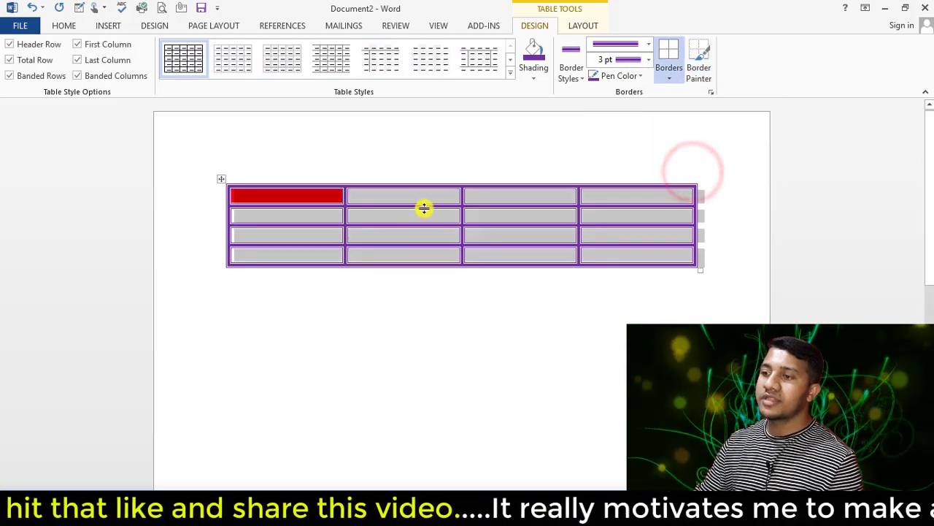
pyautogui.click(423, 201)
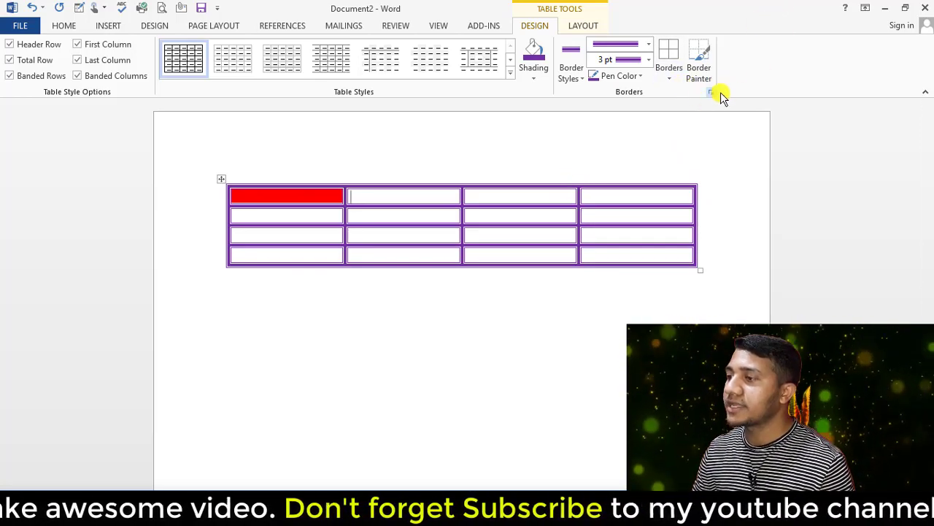
pyautogui.click(669, 80)
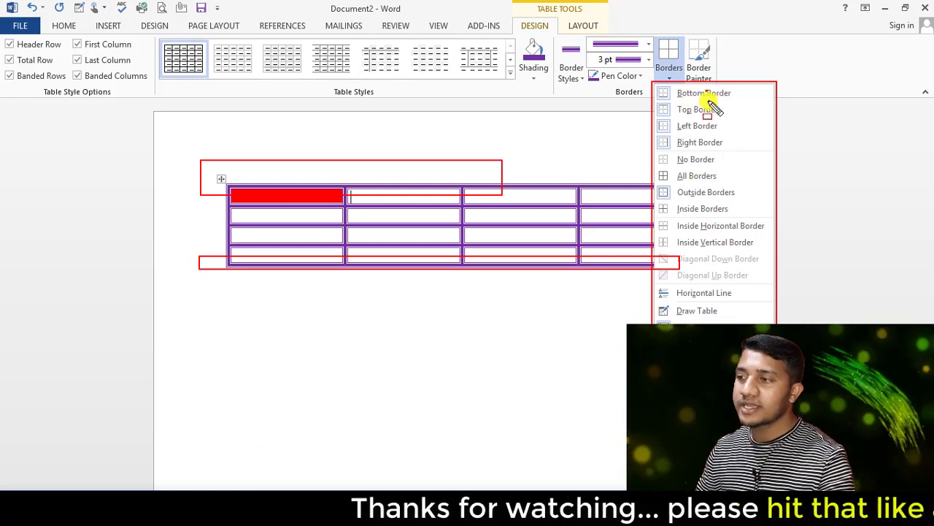
pyautogui.click(717, 93)
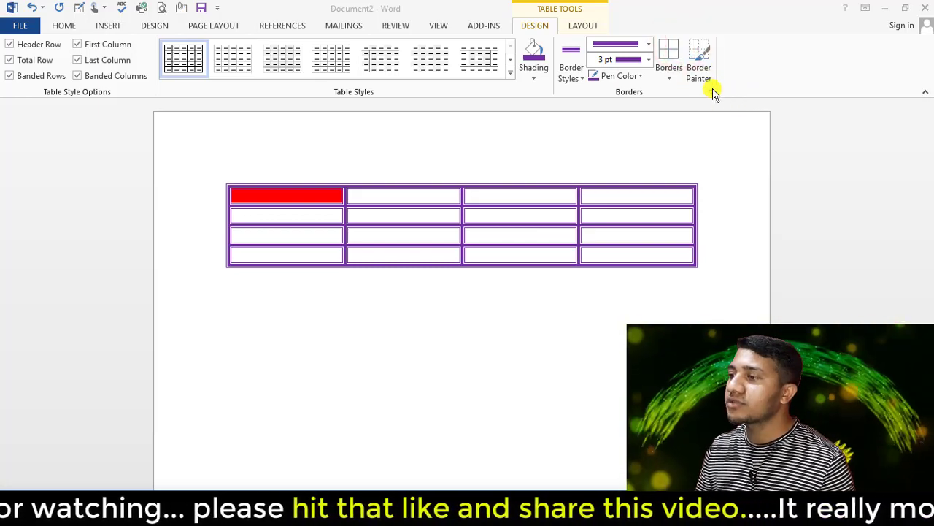
pyautogui.click(713, 91)
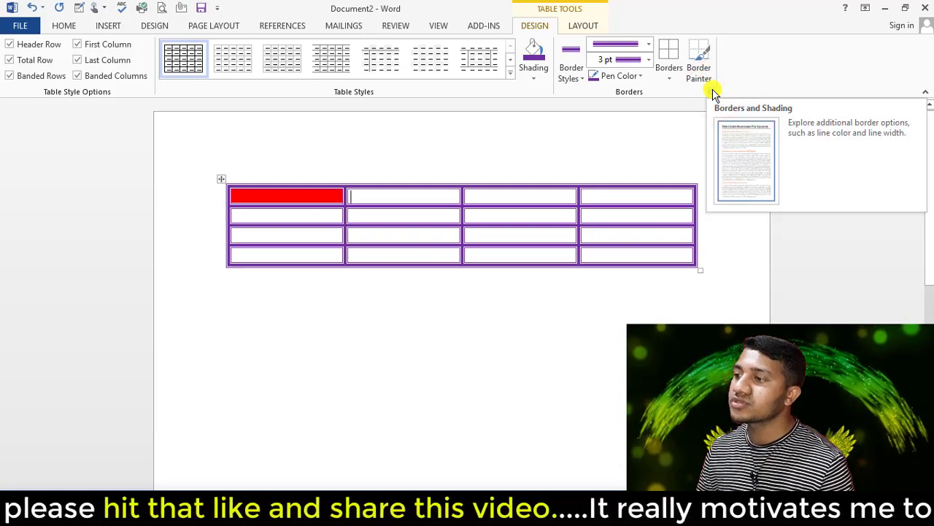
# In Borders and Shading, choose the All setting after trying Box, and pick the striped line style
pyautogui.click(713, 92)
pyautogui.moveTo(683, 123)
pyautogui.mouseDown()
pyautogui.moveTo(718, 151)
pyautogui.moveTo(549, 163)
pyautogui.moveTo(746, 135)
pyautogui.mouseUp()
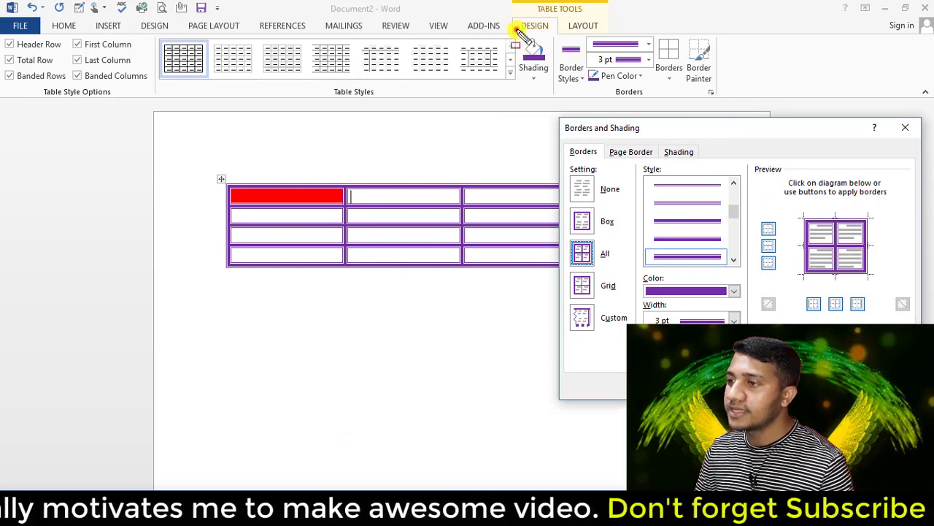
pyautogui.moveTo(517, 29); pyautogui.dragTo(689, 100)
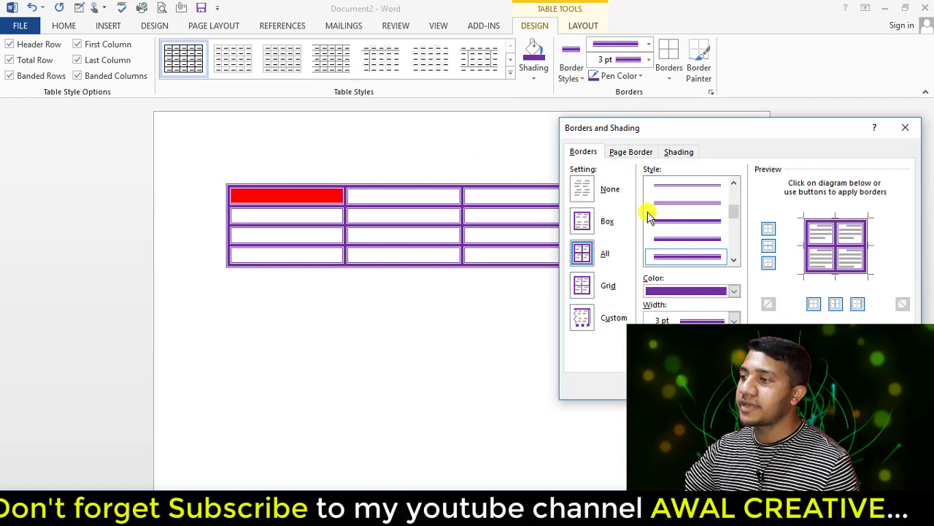
pyautogui.moveTo(780, 125); pyautogui.dragTo(711, 104)
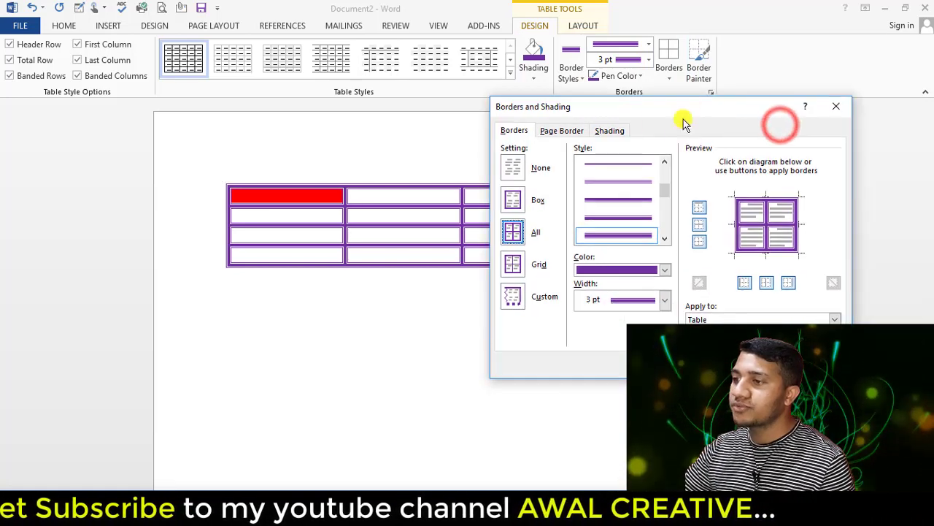
pyautogui.click(514, 130)
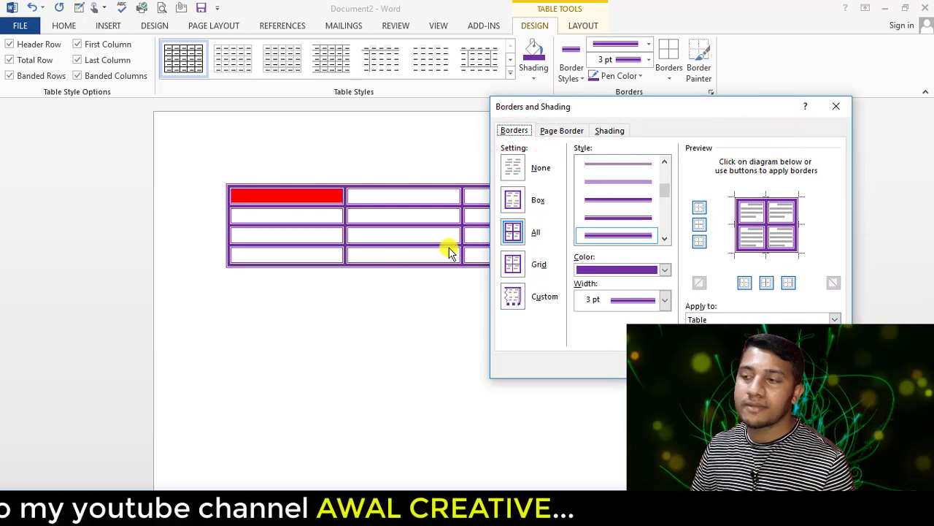
pyautogui.click(512, 199)
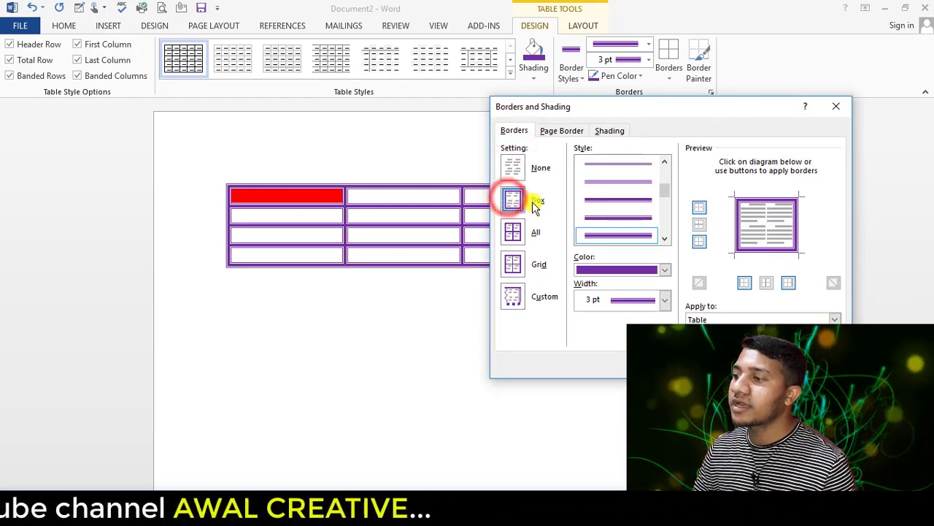
pyautogui.click(517, 233)
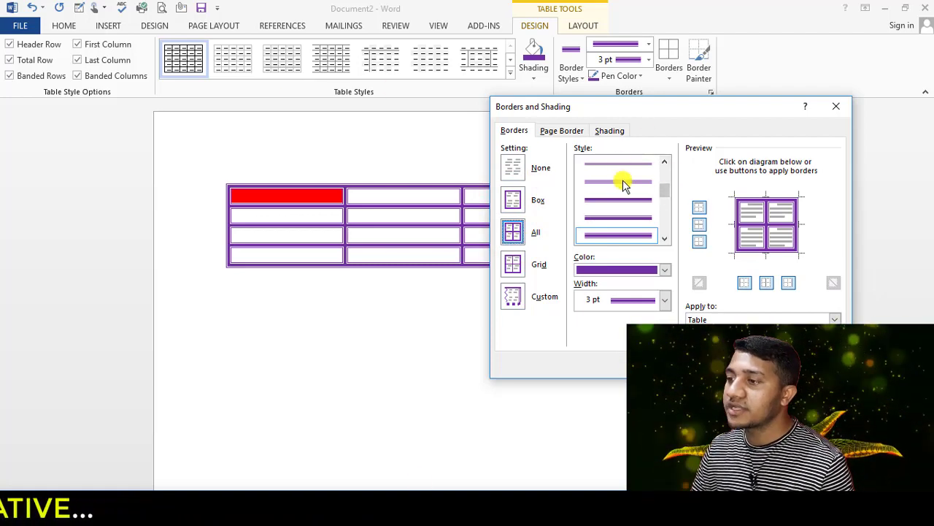
pyautogui.scroll(-5, 644, 230)
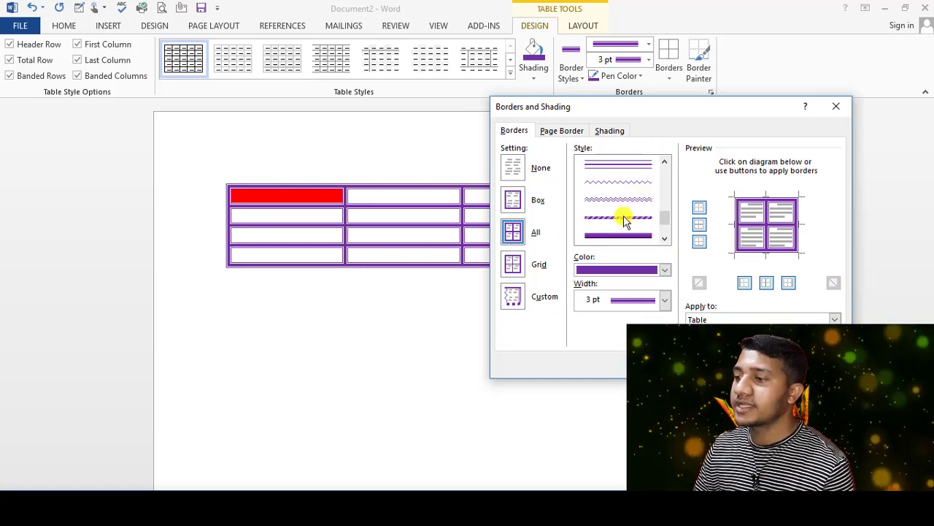
pyautogui.click(620, 216)
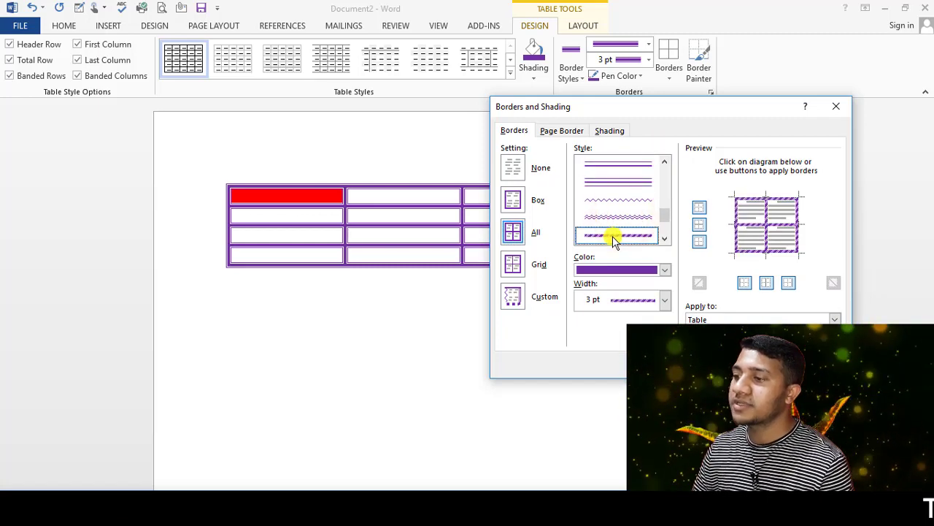
pyautogui.scroll(-2, 627, 208)
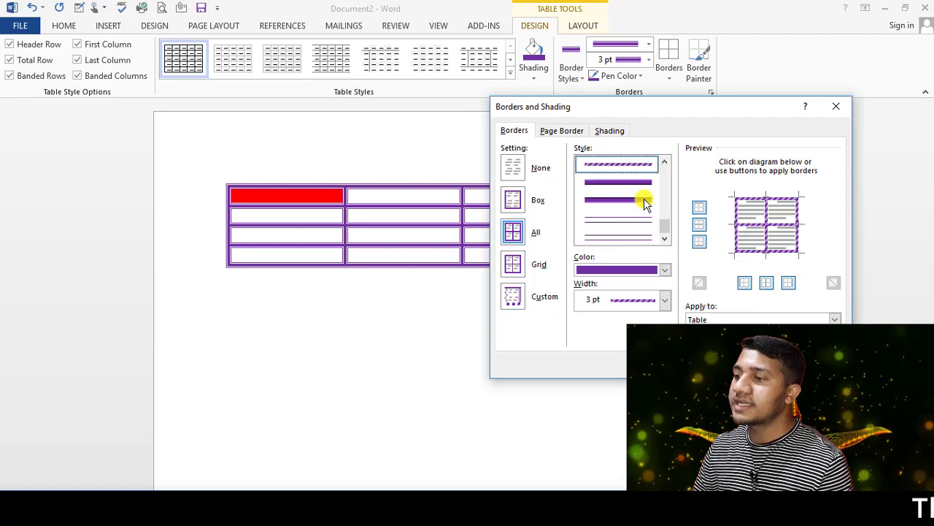
# Set the table borders to light blue at 3 pt, applied to the whole table, and confirm
pyautogui.click(665, 270)
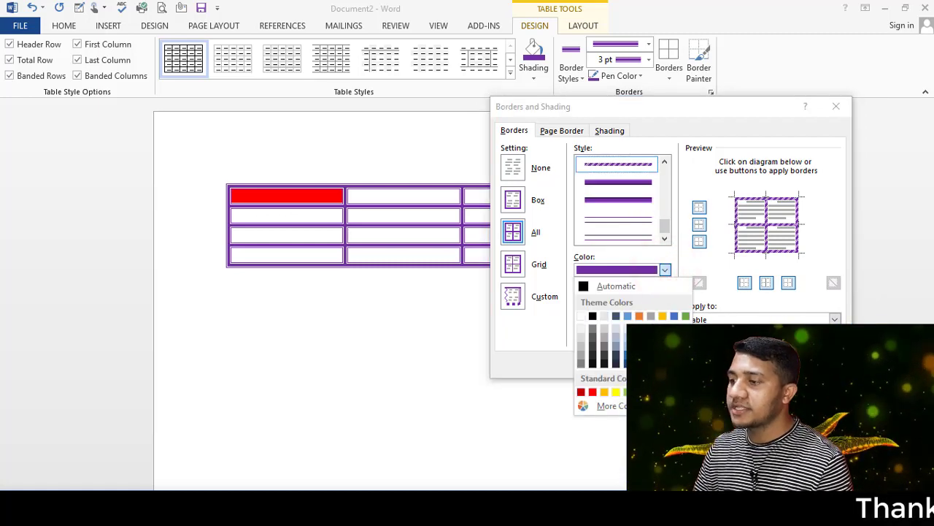
pyautogui.click(650, 392)
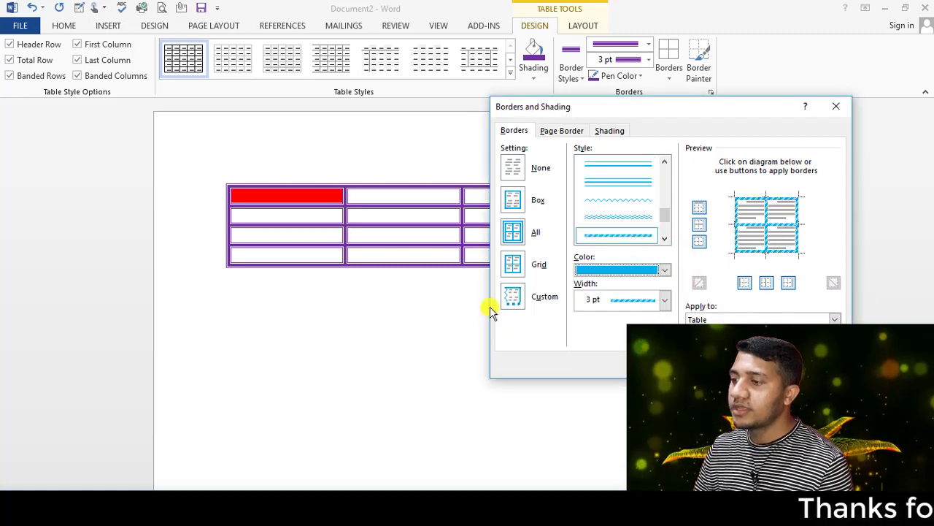
pyautogui.click(665, 299)
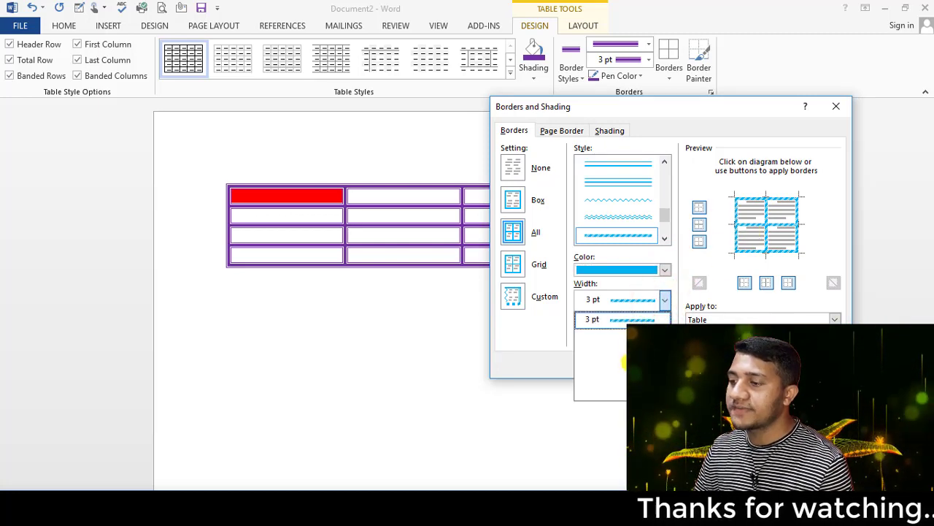
pyautogui.click(621, 356)
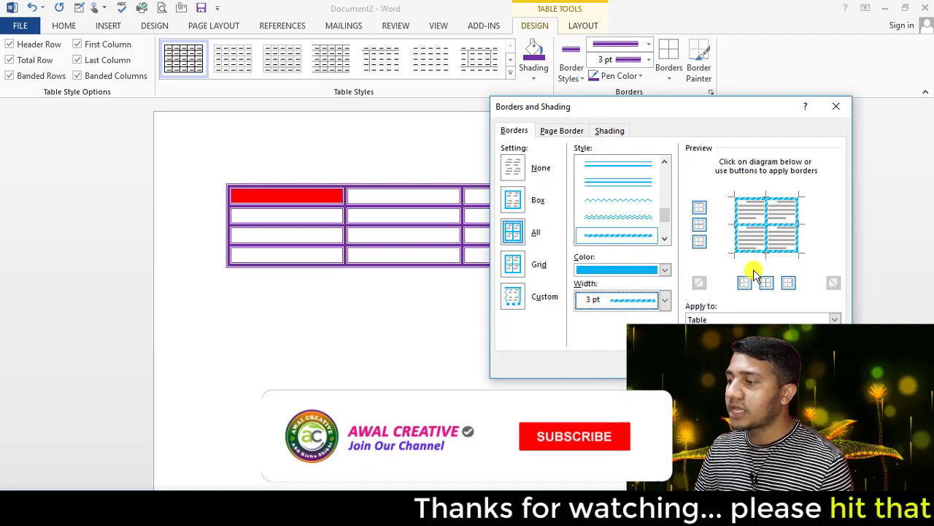
pyautogui.click(836, 318)
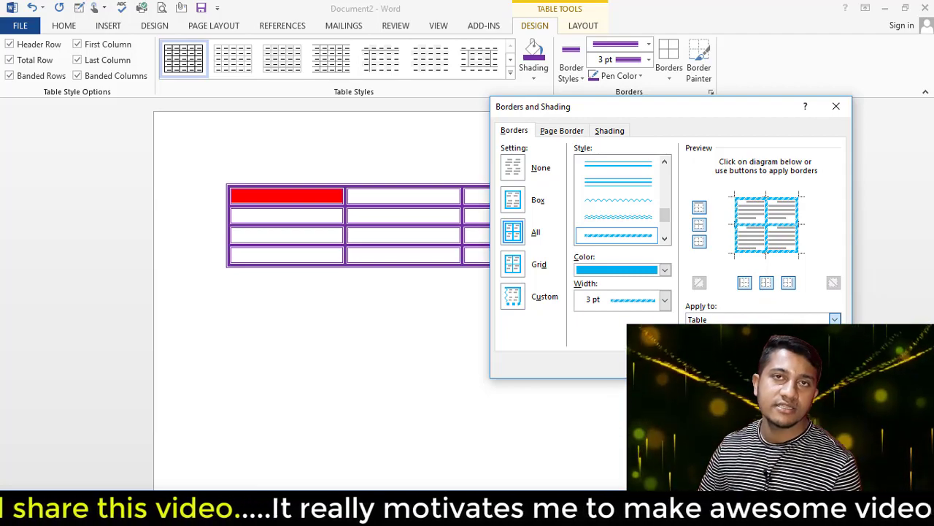
pyautogui.click(759, 319)
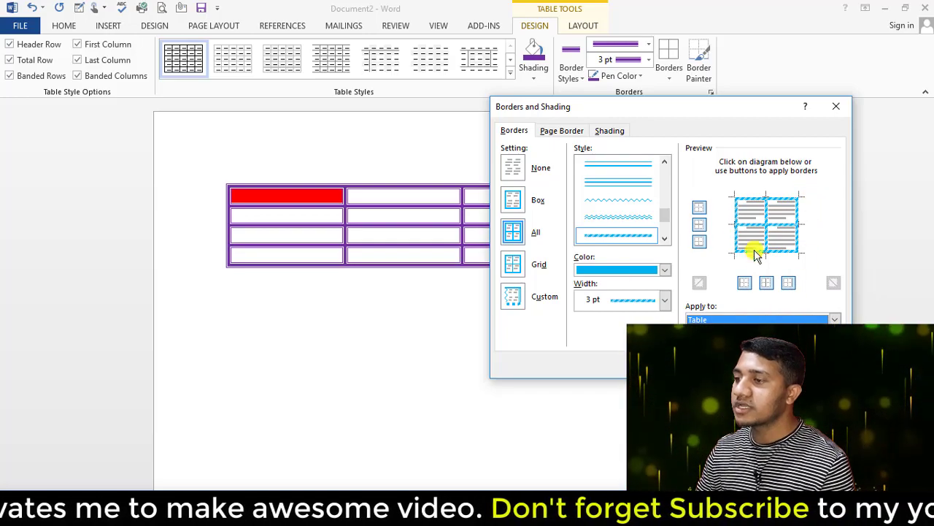
pyautogui.click(556, 132)
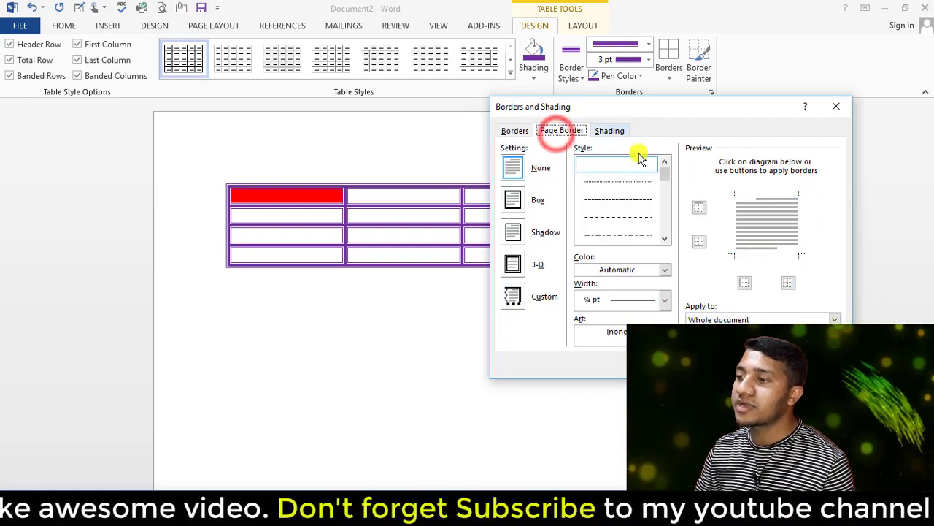
pyautogui.click(513, 131)
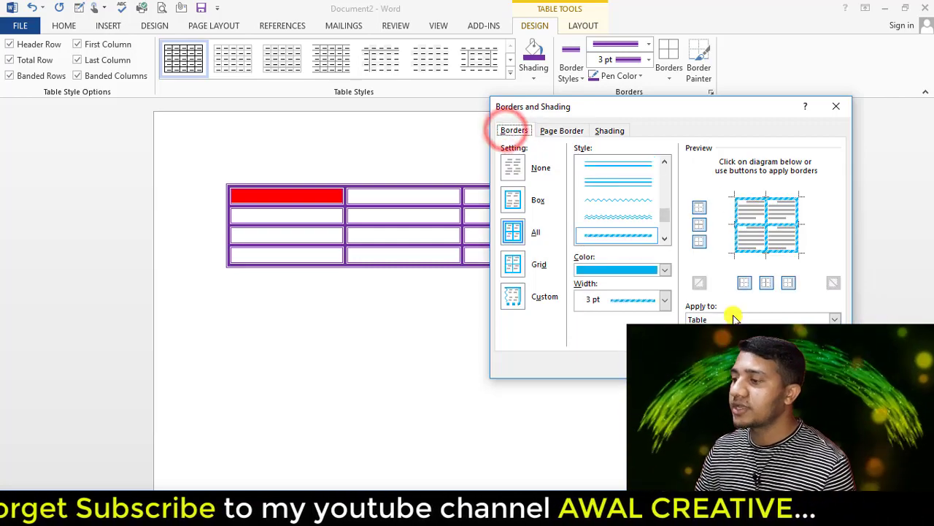
pyautogui.press('Return')
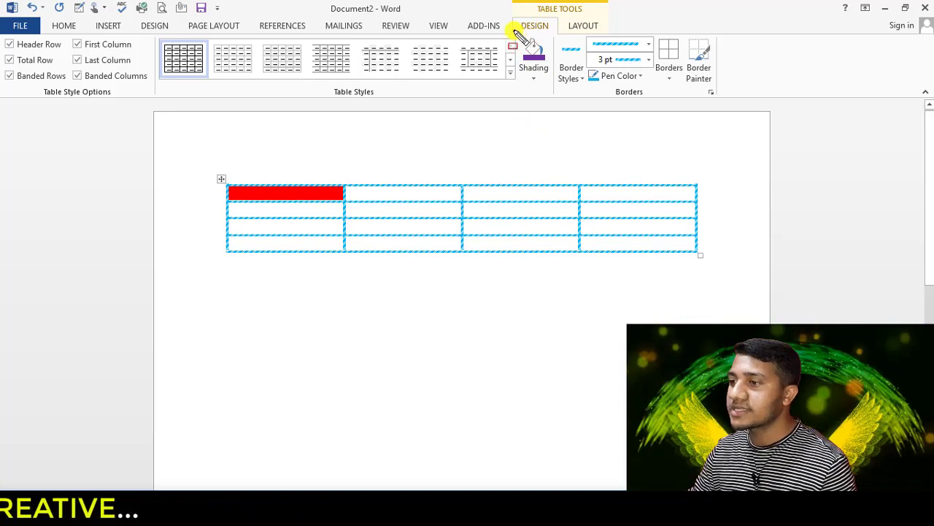
pyautogui.moveTo(514, 32)
pyautogui.mouseDown()
pyautogui.moveTo(563, 63)
pyautogui.moveTo(734, 109)
pyautogui.moveTo(719, 106)
pyautogui.moveTo(729, 98)
pyautogui.mouseUp()
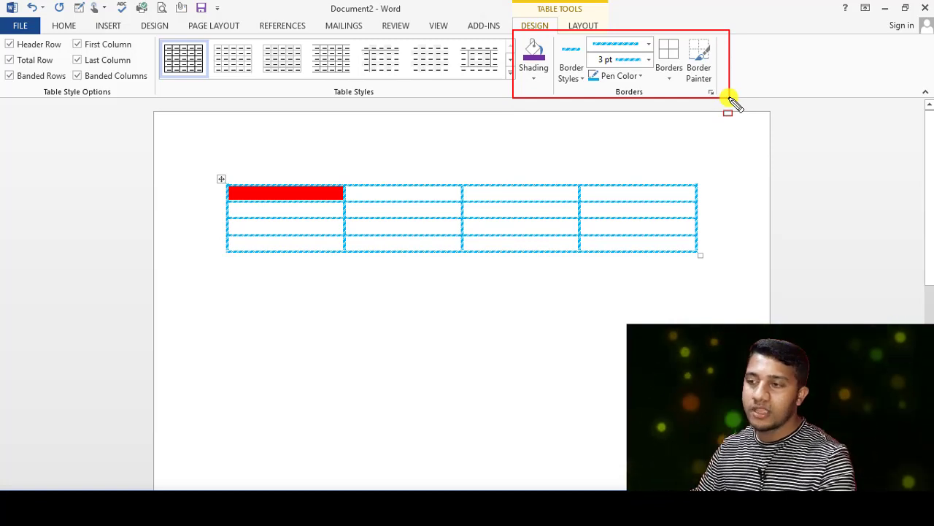
pyautogui.click(508, 76)
pyautogui.click(406, 178)
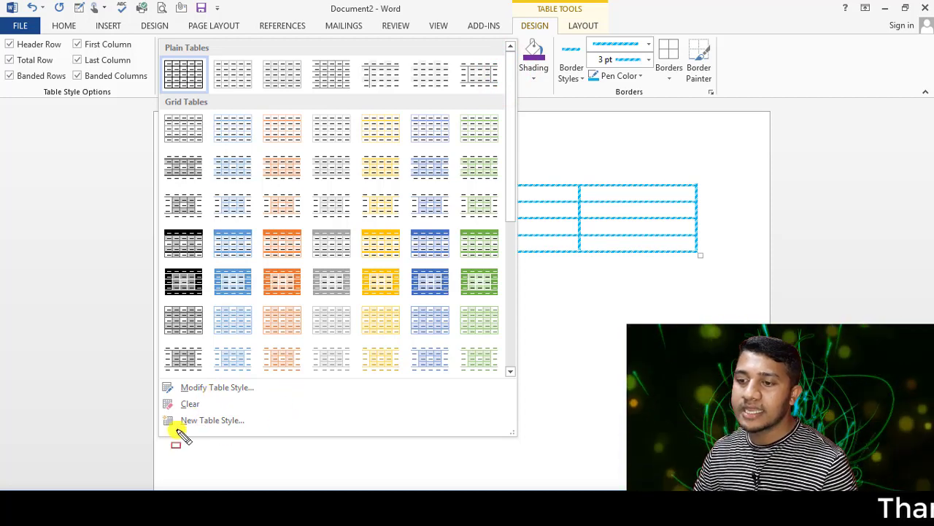
pyautogui.press('Escape')
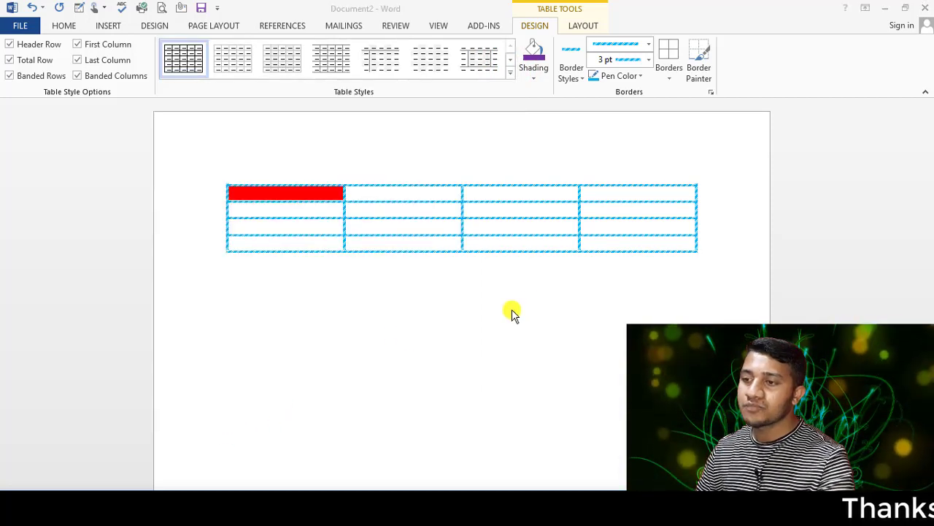
pyautogui.click(403, 285)
pyautogui.click(397, 190)
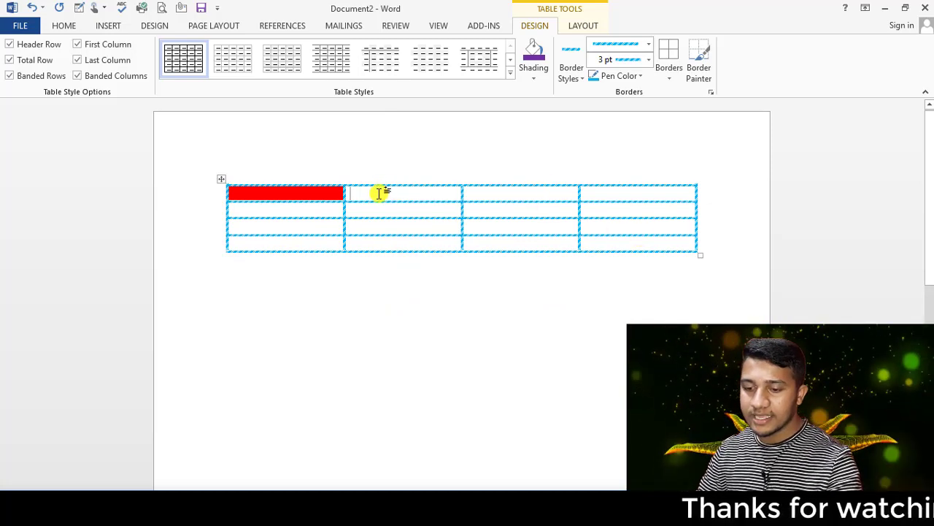
# Type sample names into the second, third and fourth cells of the header row
pyautogui.write('Awa')
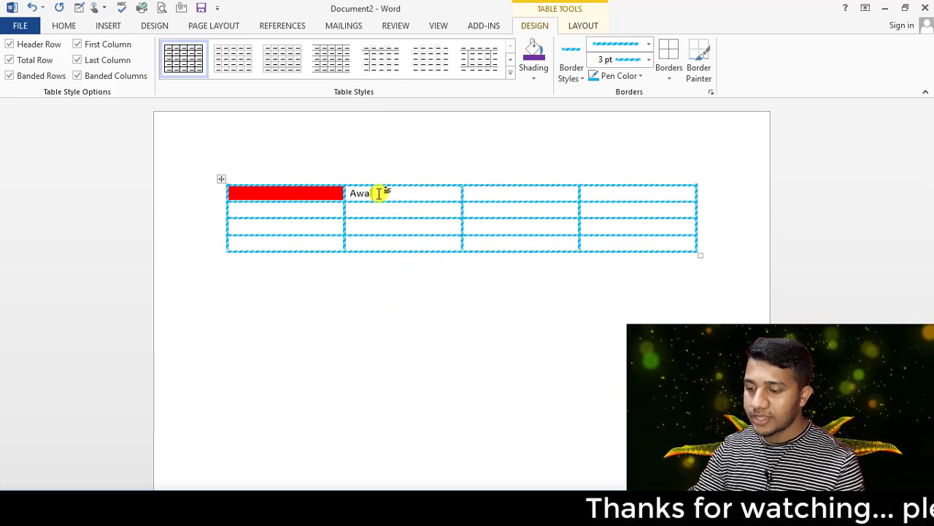
pyautogui.write('l')
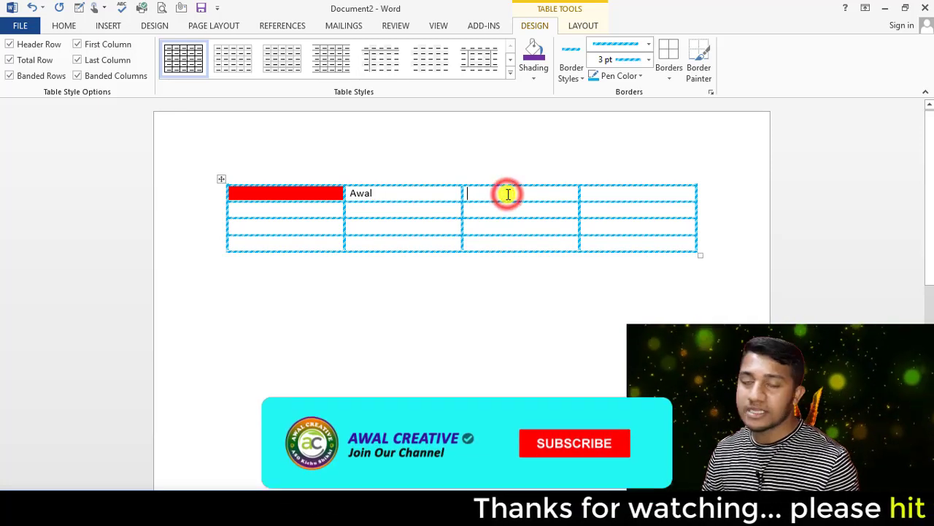
pyautogui.click(508, 194)
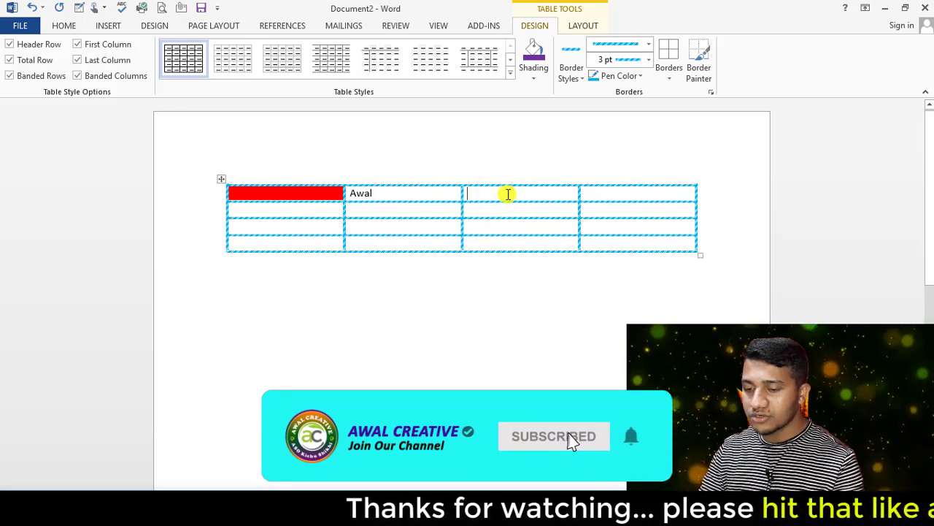
pyautogui.write('Kamal')
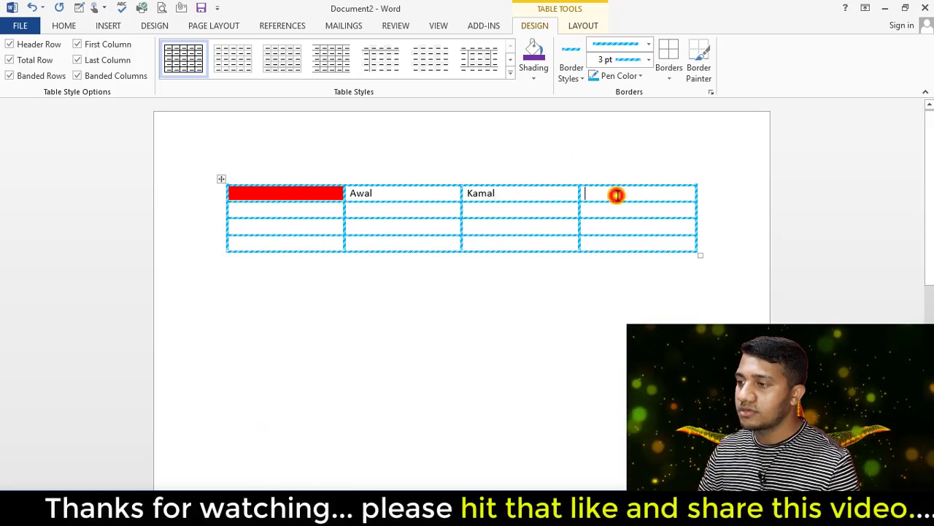
pyautogui.write('S')
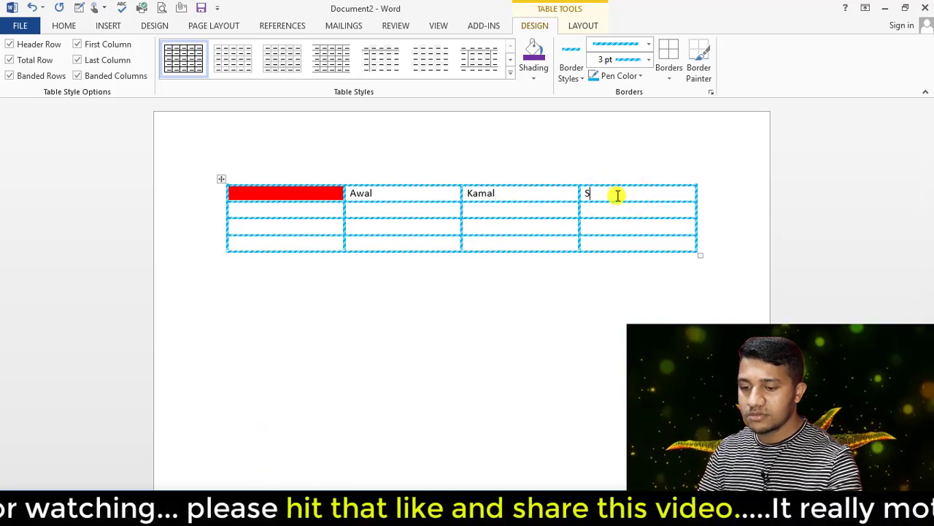
pyautogui.write('a')
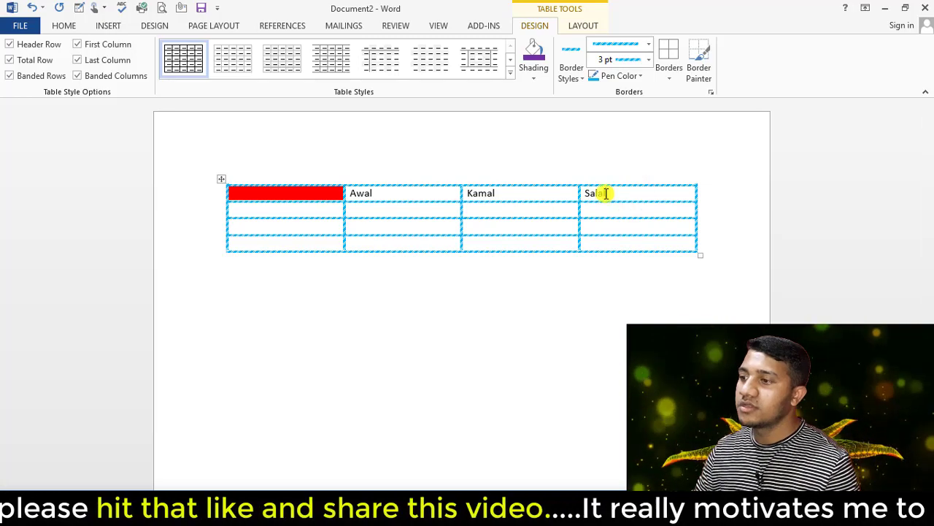
pyautogui.write('lal')
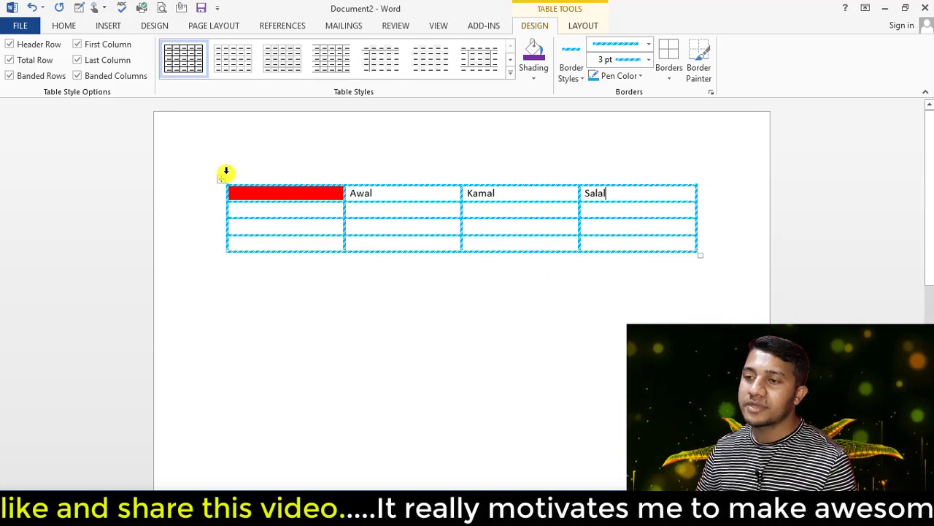
pyautogui.click(223, 181)
pyautogui.click(509, 73)
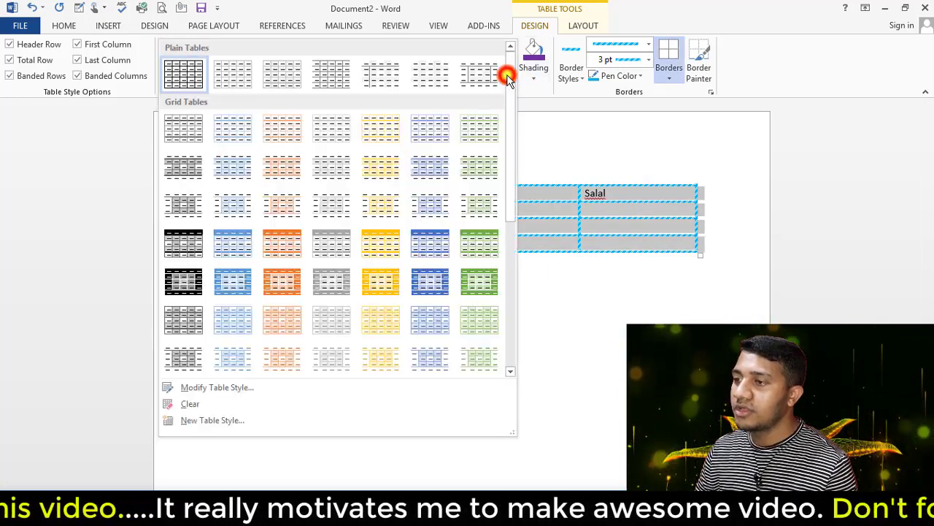
pyautogui.click(228, 393)
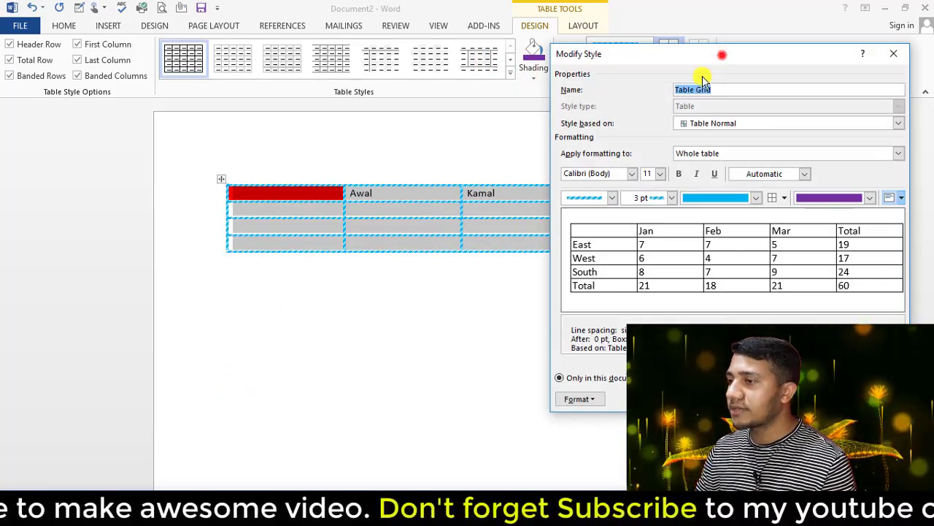
pyautogui.moveTo(722, 56); pyautogui.dragTo(676, 102)
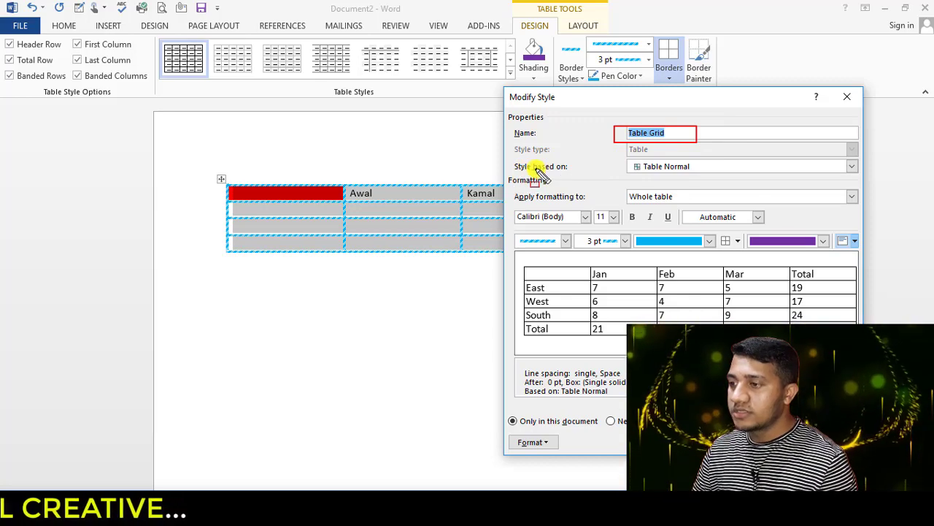
pyautogui.moveTo(621, 157); pyautogui.dragTo(730, 181)
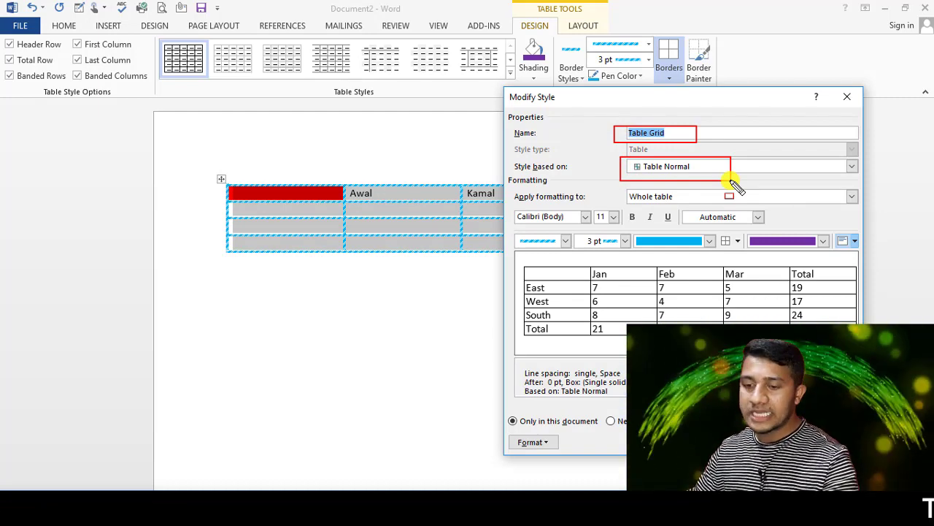
pyautogui.press('Escape')
pyautogui.click(853, 166)
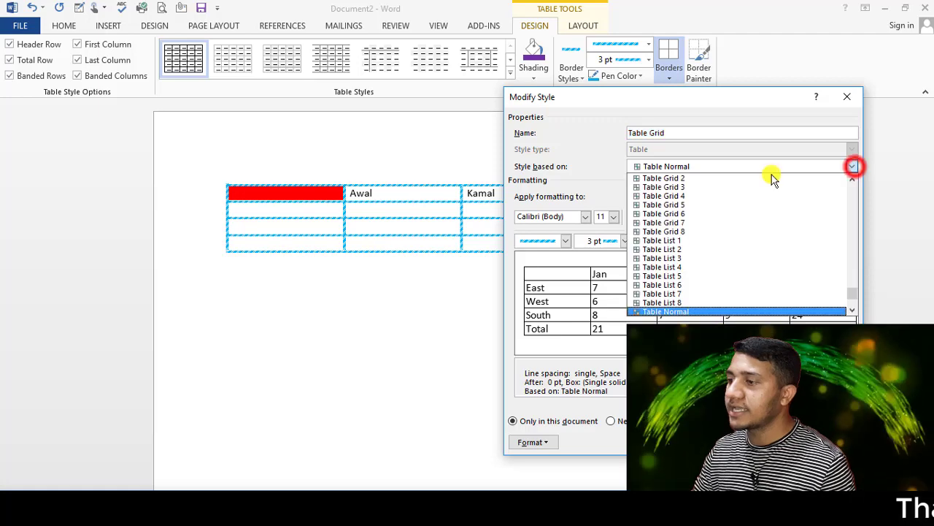
pyautogui.scroll(-3, 667, 300)
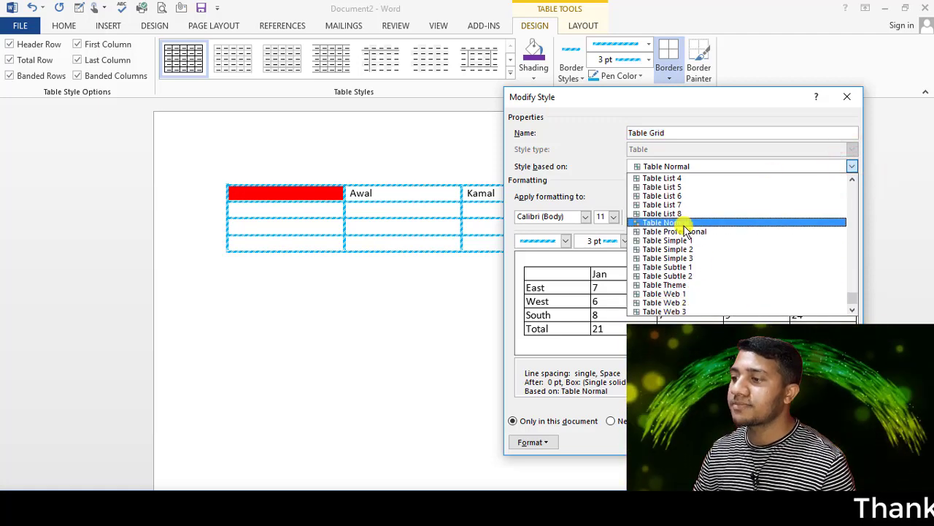
pyautogui.click(674, 223)
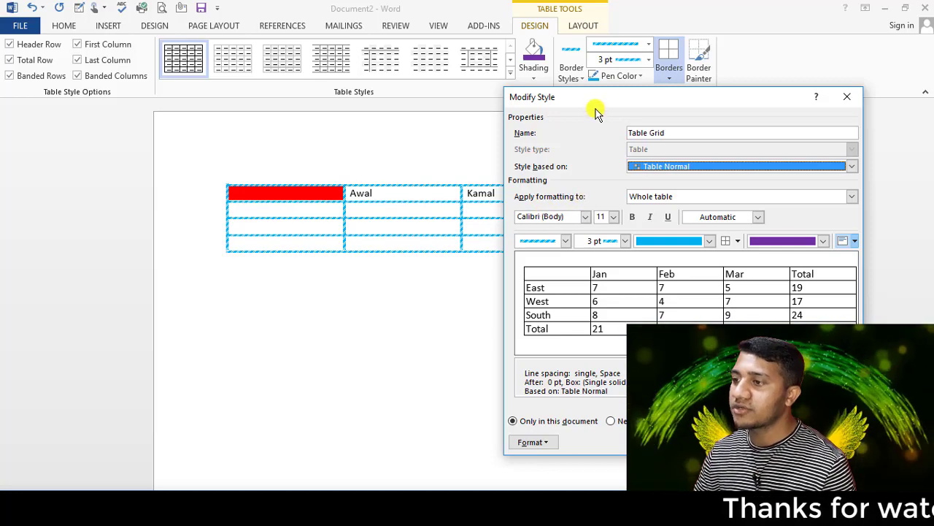
pyautogui.moveTo(604, 105); pyautogui.dragTo(598, 255)
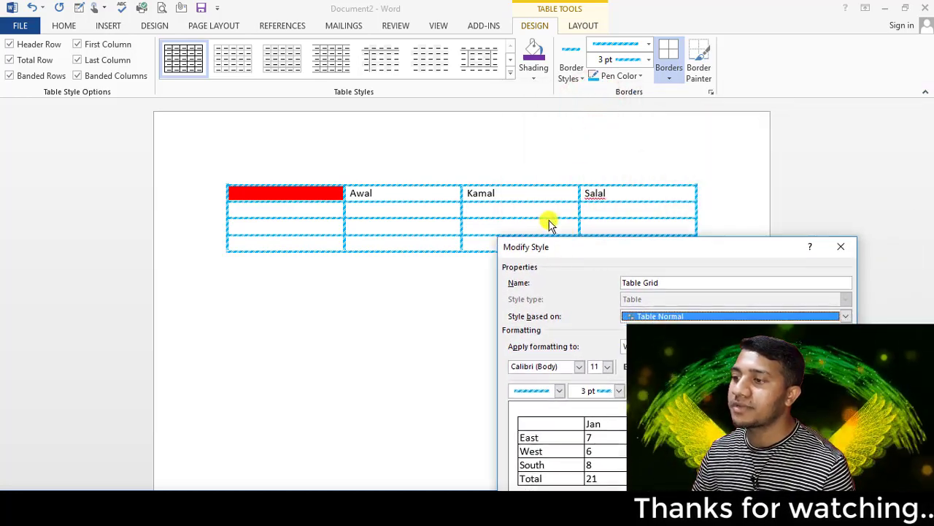
pyautogui.click(521, 197)
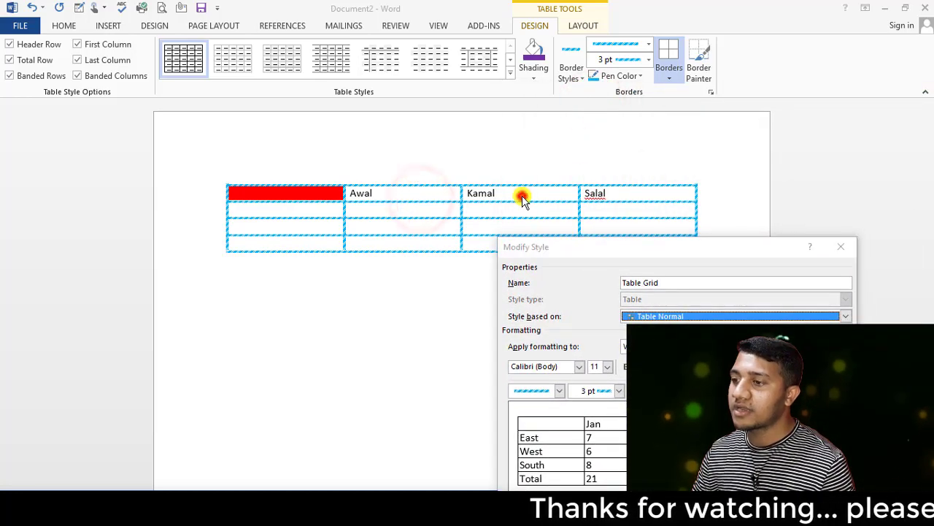
pyautogui.click(615, 189)
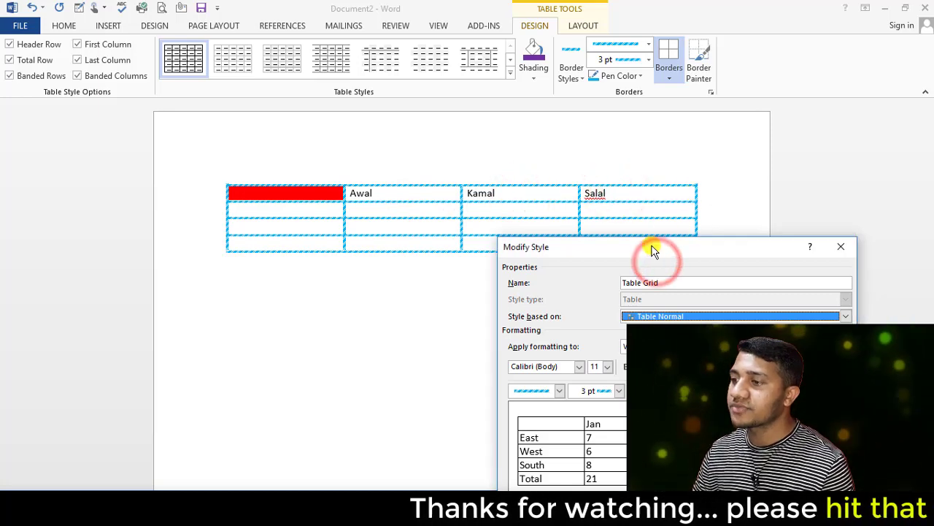
pyautogui.moveTo(653, 249); pyautogui.dragTo(723, 99)
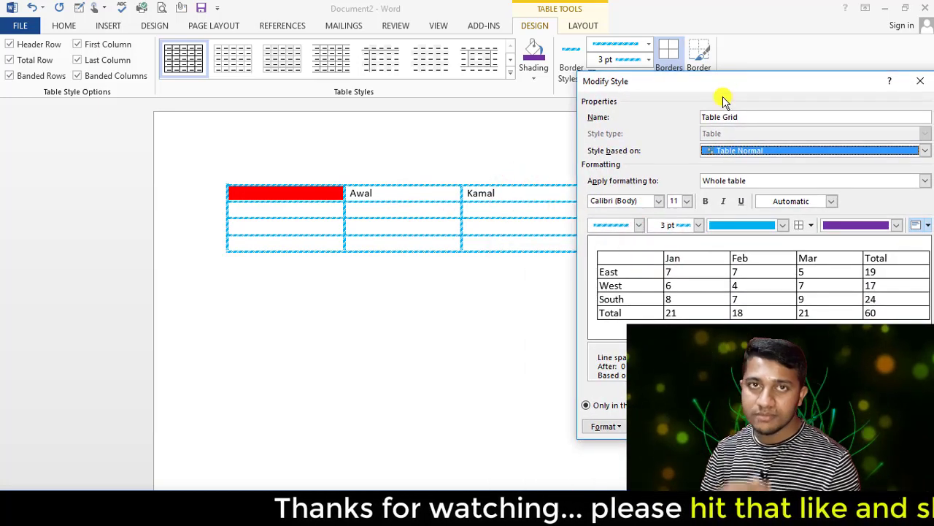
# Set the Table Grid style's font to Times New Roman, 18 pt, bold, without italic
pyautogui.click(659, 202)
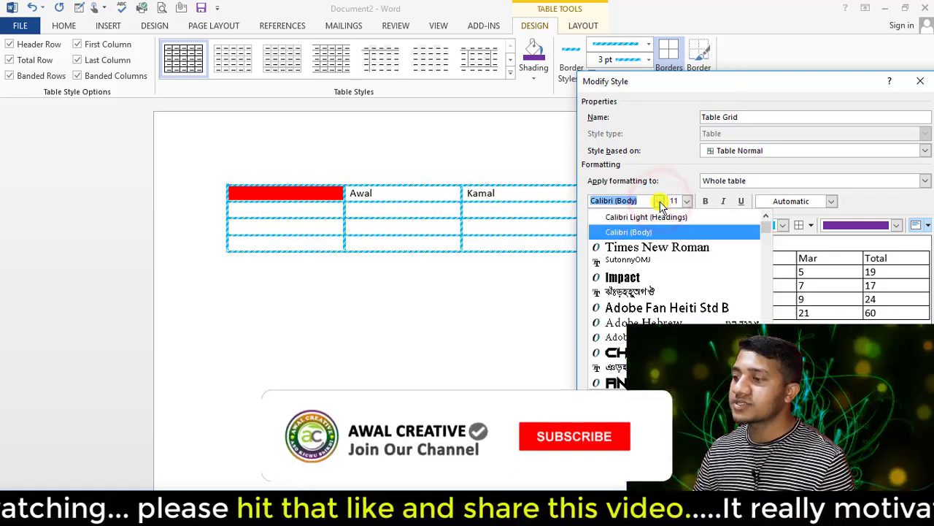
pyautogui.click(776, 77)
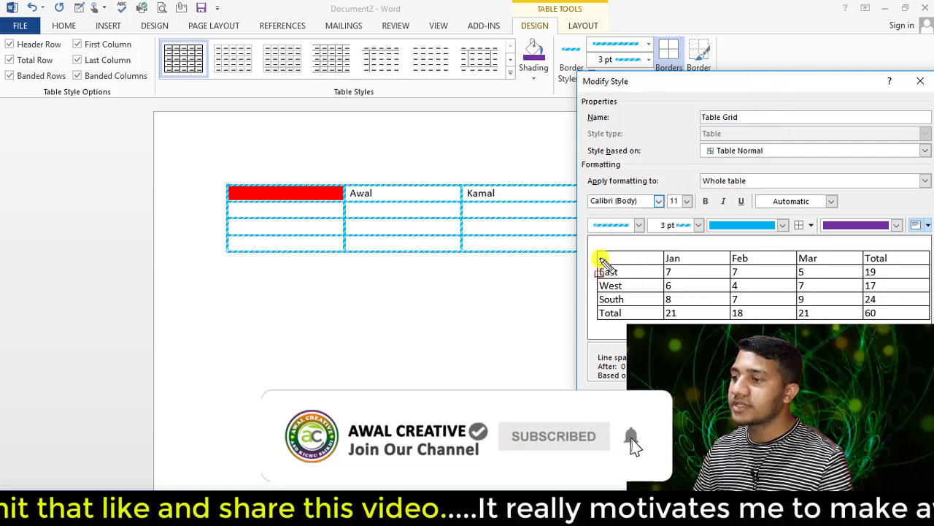
pyautogui.click(589, 238)
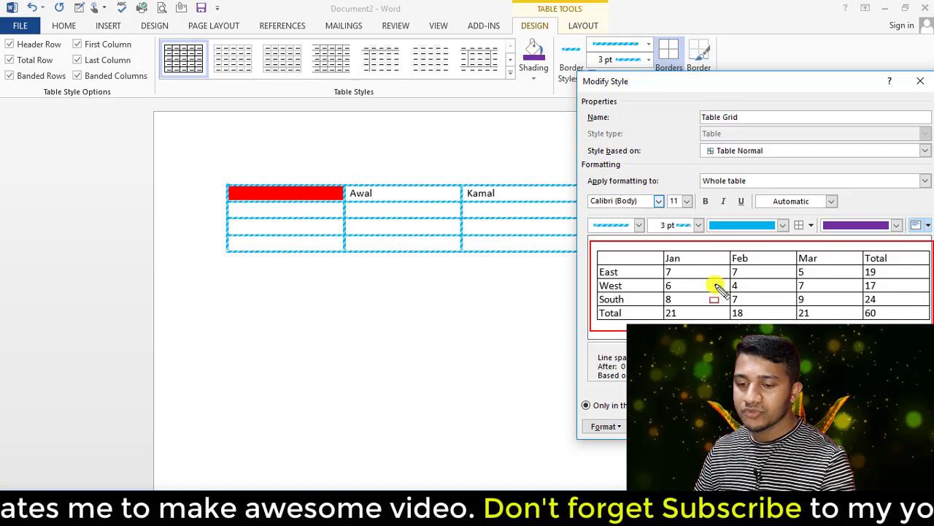
pyautogui.click(658, 203)
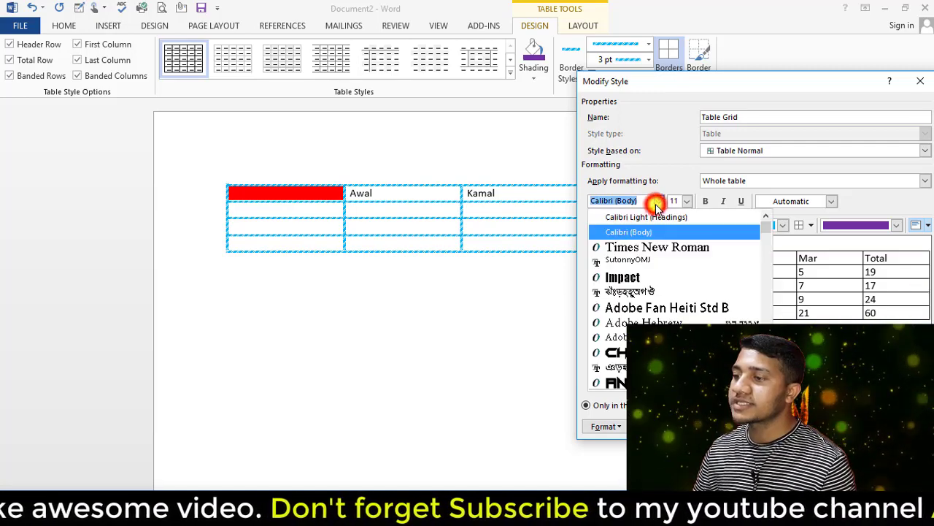
pyautogui.click(644, 248)
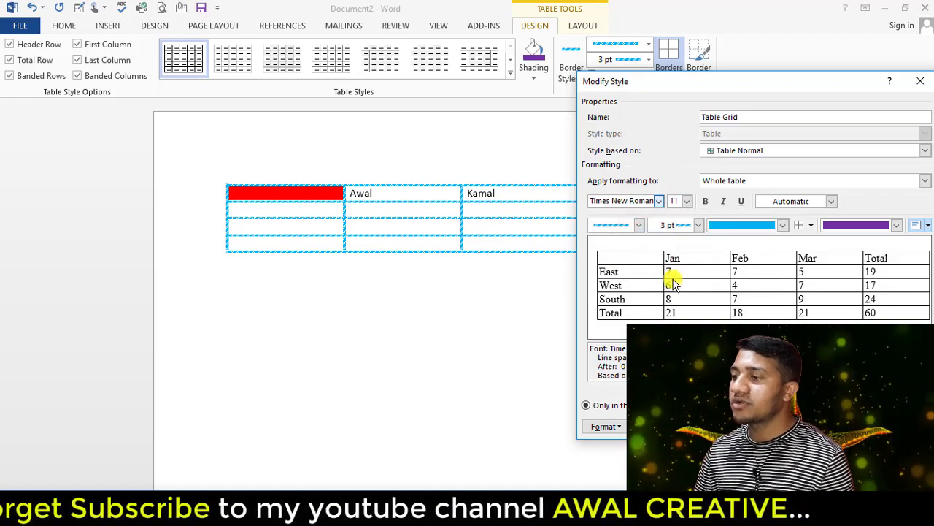
pyautogui.click(688, 201)
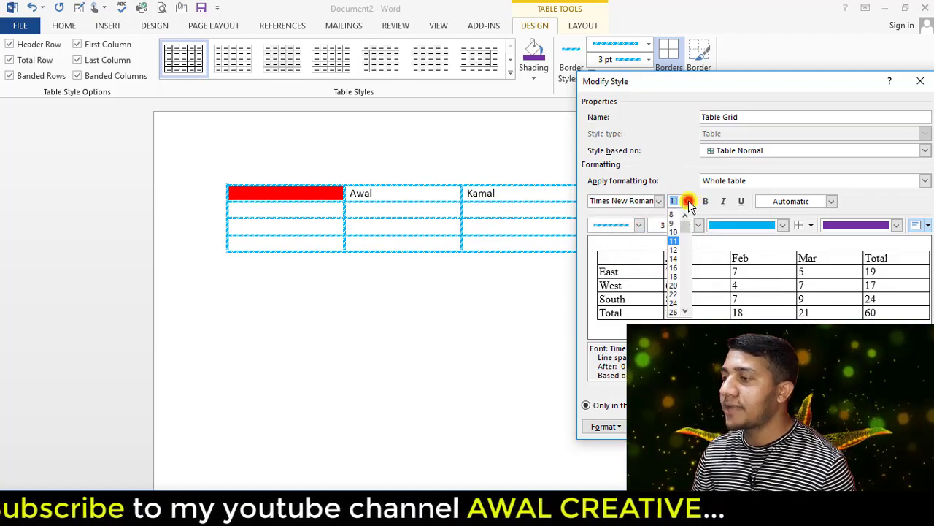
pyautogui.click(670, 278)
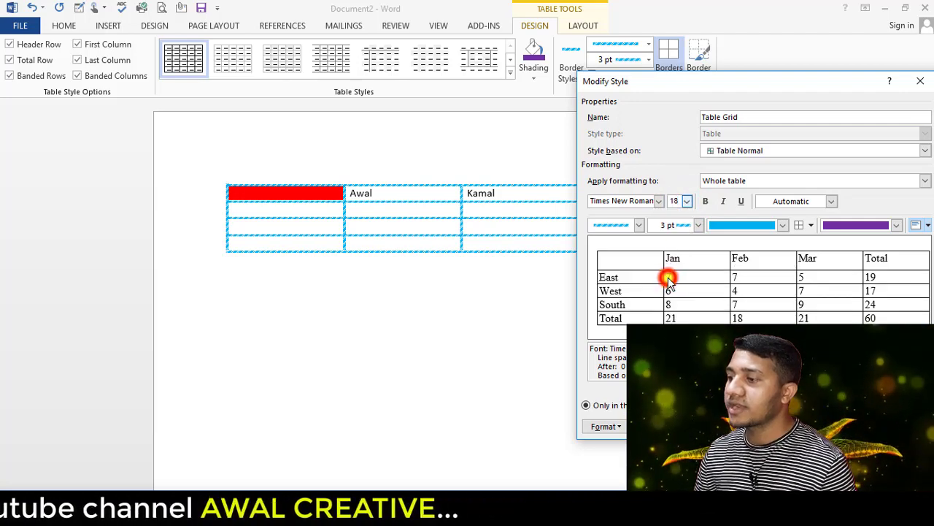
pyautogui.click(708, 202)
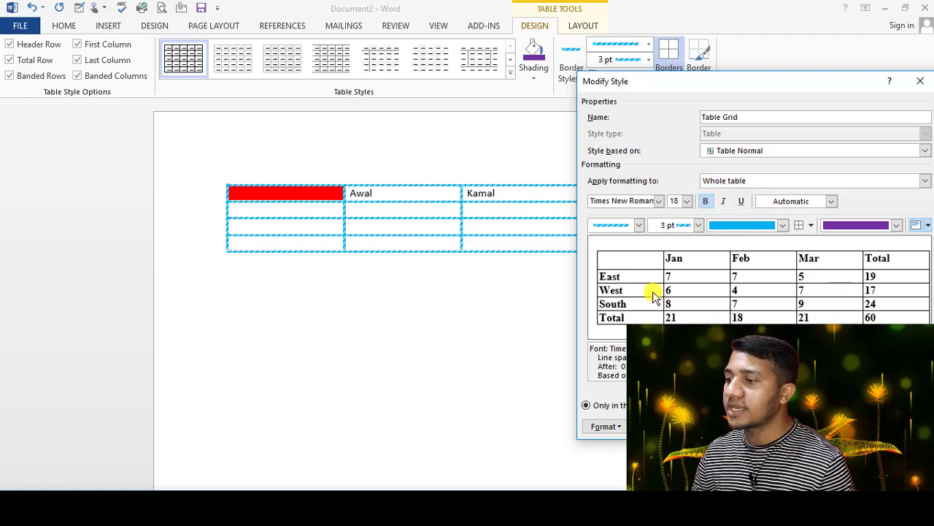
pyautogui.click(725, 203)
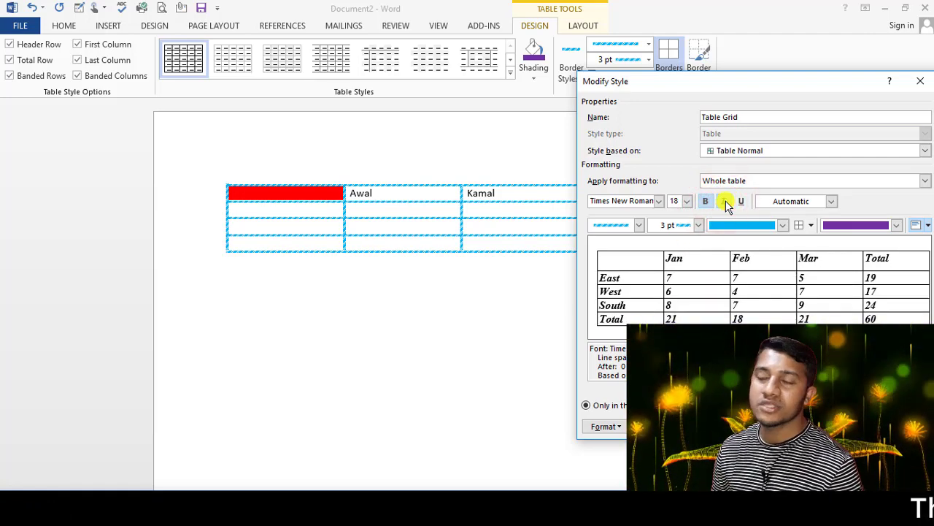
pyautogui.click(726, 202)
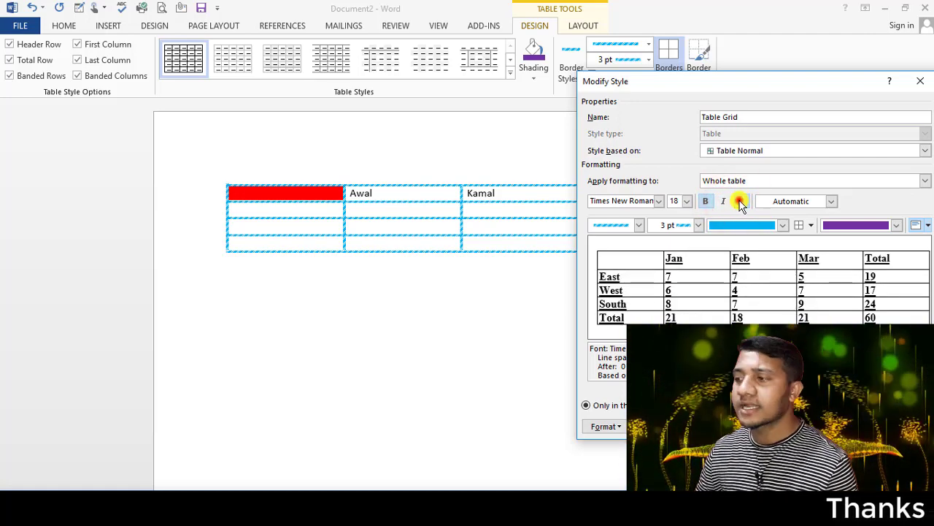
pyautogui.click(832, 201)
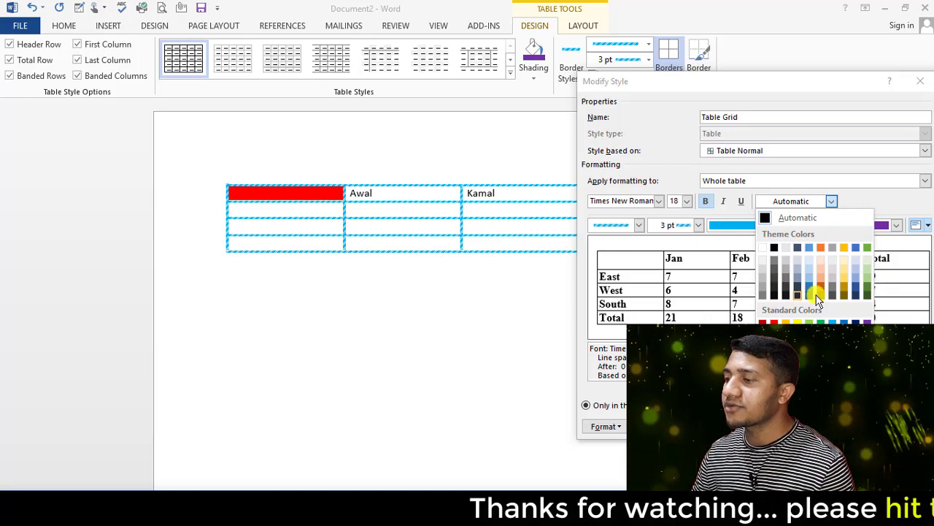
# Make the style's text purple and its borders single solid lines at 3 pt
pyautogui.click(865, 321)
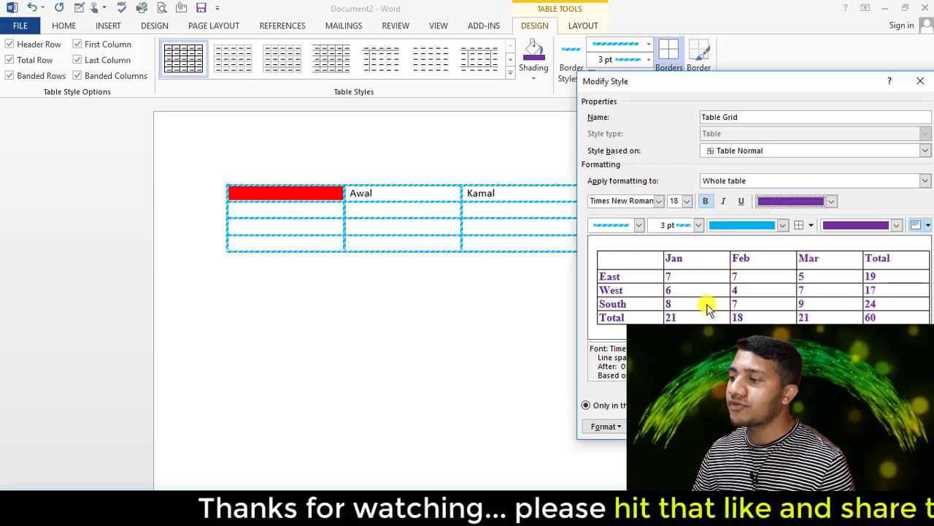
pyautogui.click(740, 278)
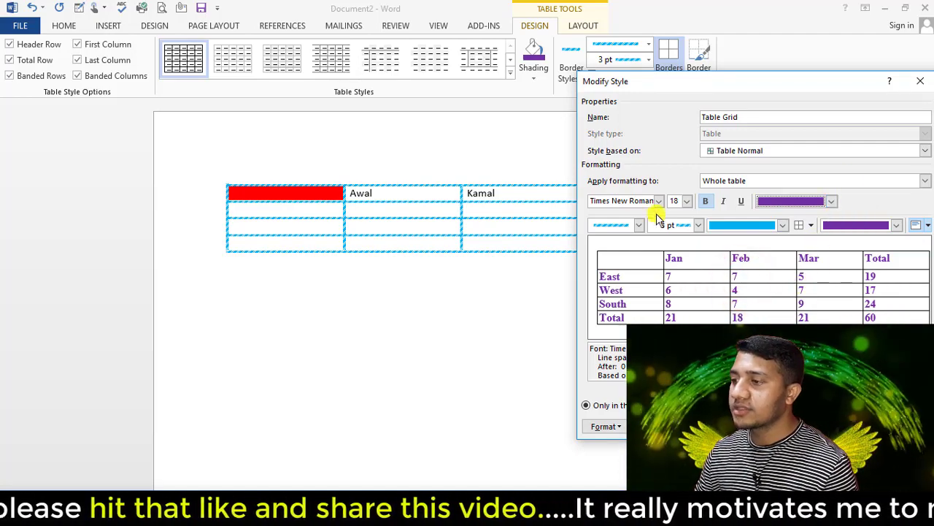
pyautogui.click(639, 225)
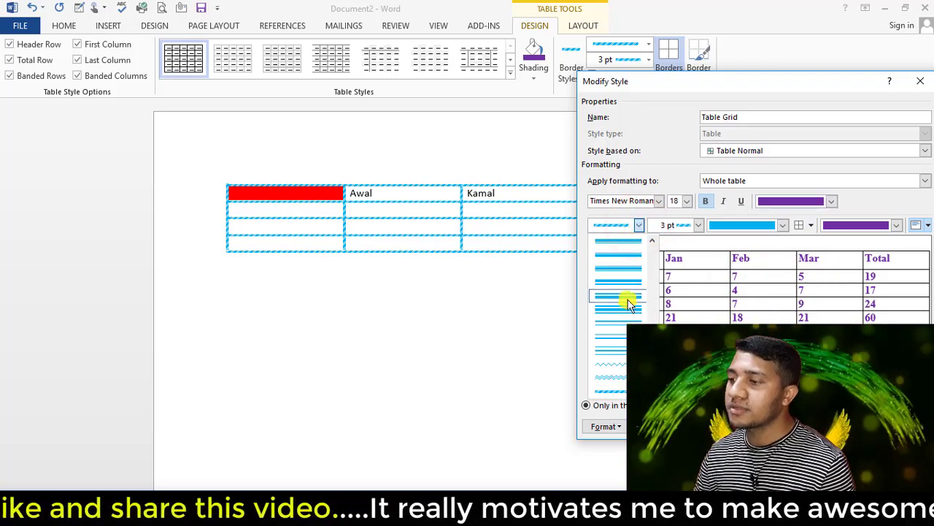
pyautogui.scroll(3, 629, 303)
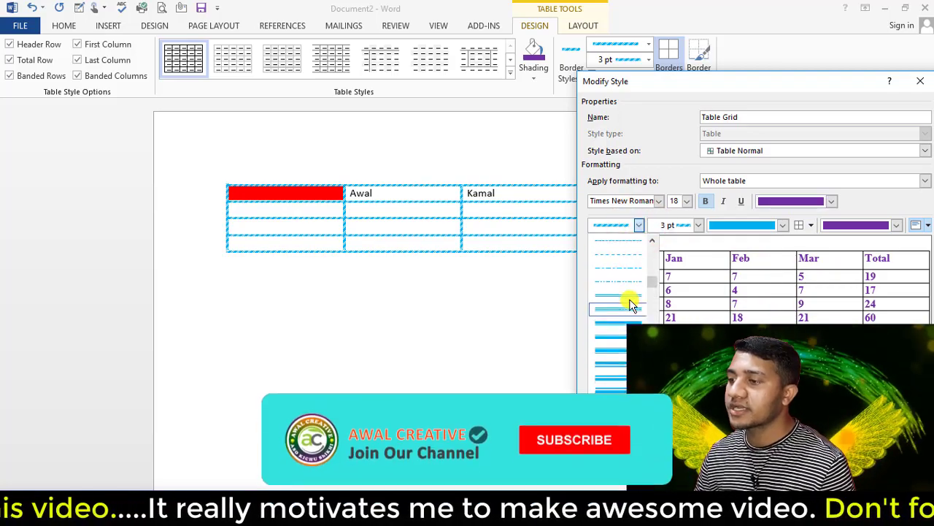
pyautogui.scroll(2, 629, 298)
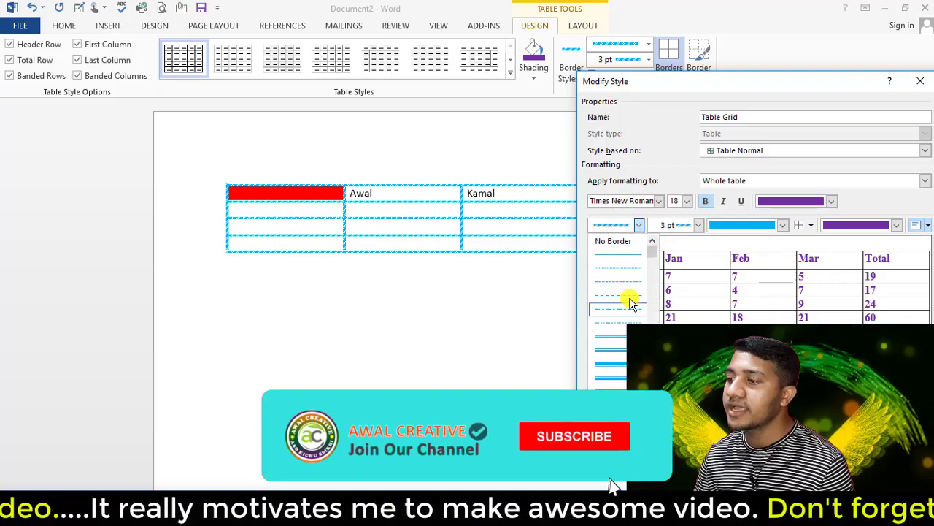
pyautogui.click(630, 255)
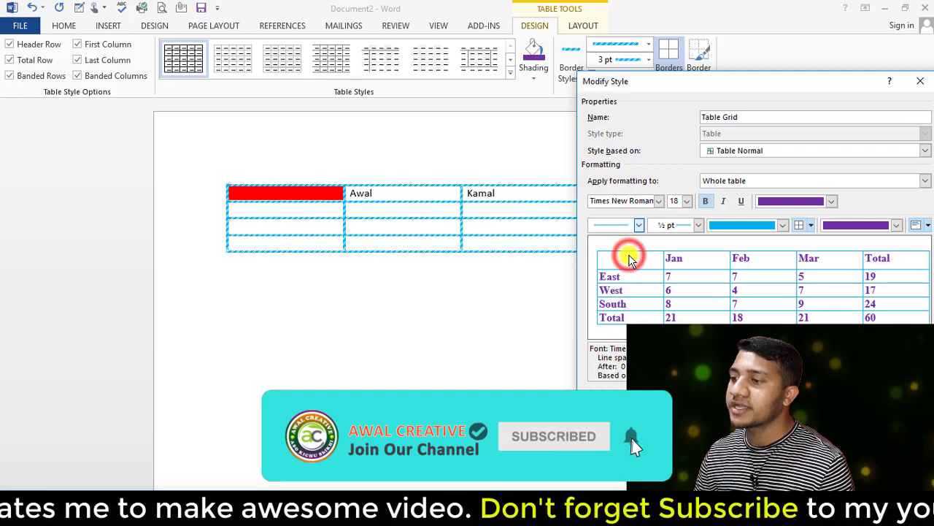
pyautogui.click(698, 225)
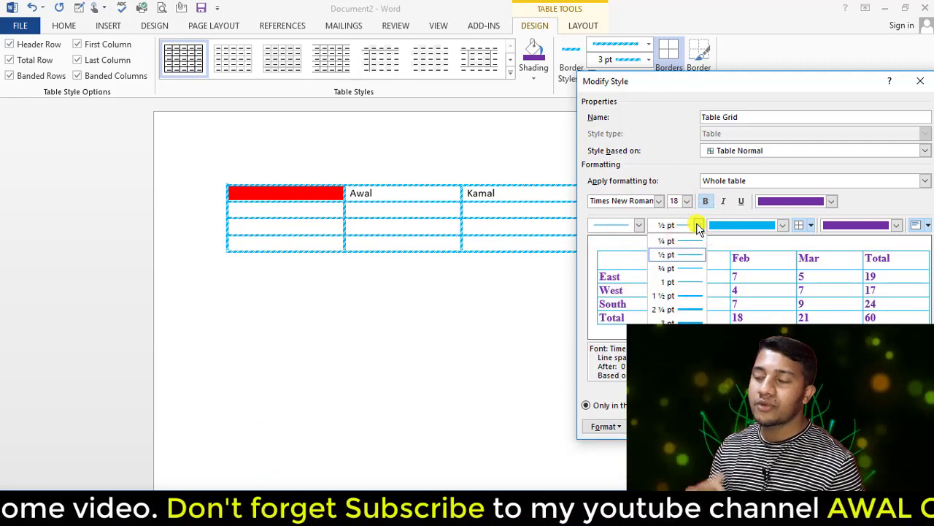
pyautogui.click(692, 321)
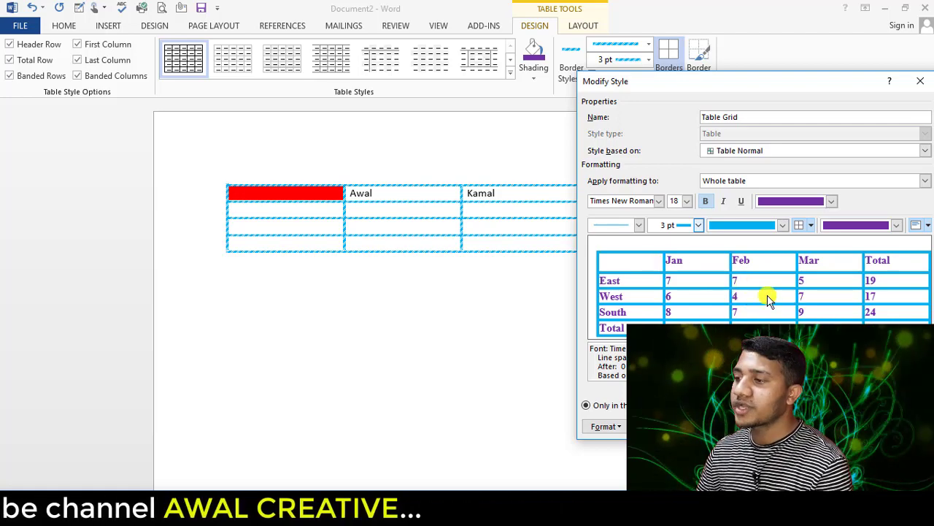
pyautogui.click(786, 225)
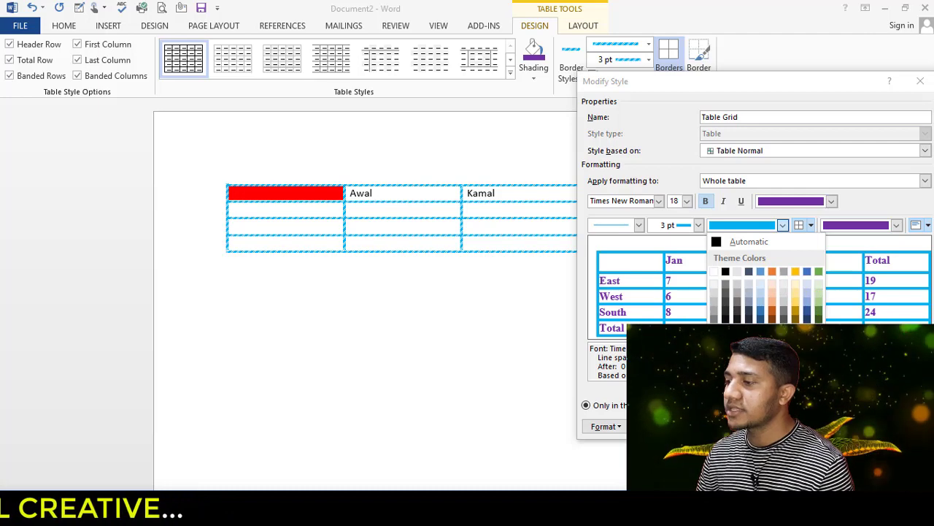
# Switch the style's border colour from purple to green
pyautogui.click(806, 348)
pyautogui.click(785, 224)
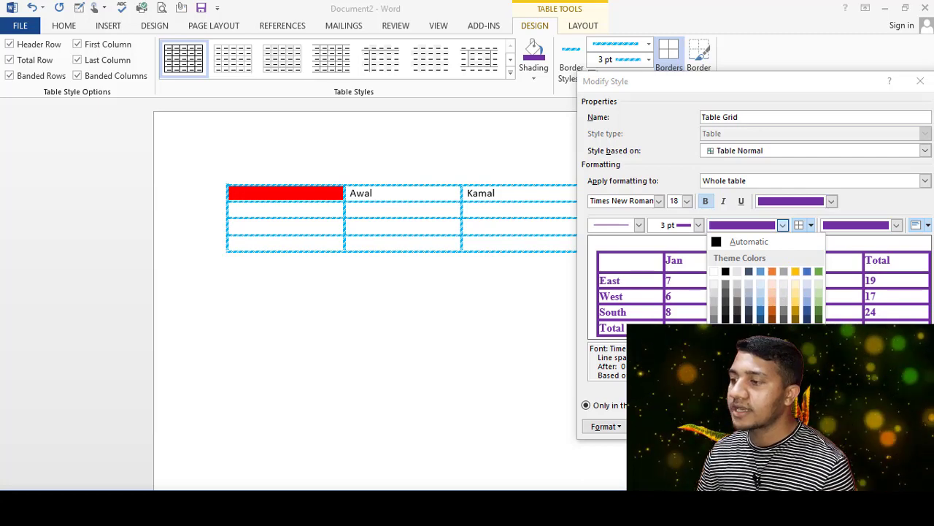
pyautogui.click(784, 341)
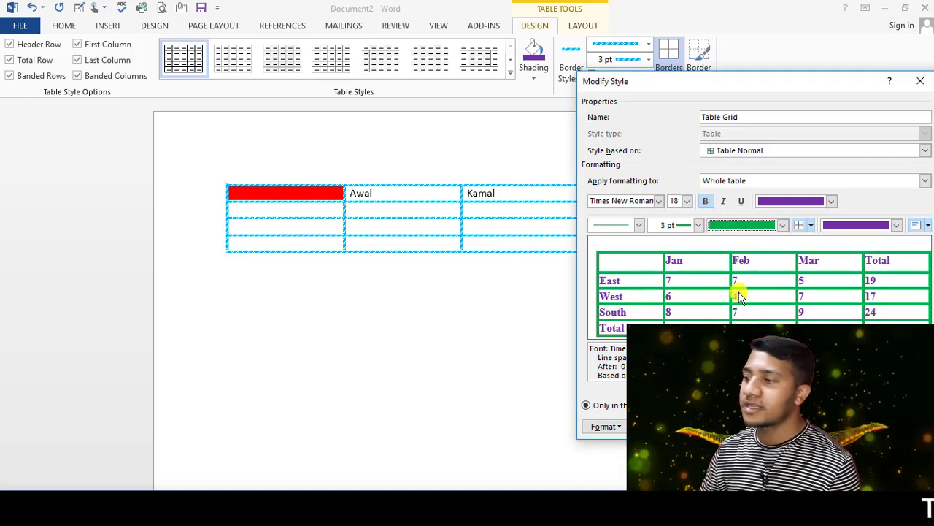
# Reset the style's borders with No Border, then apply All Borders to every cell
pyautogui.click(810, 225)
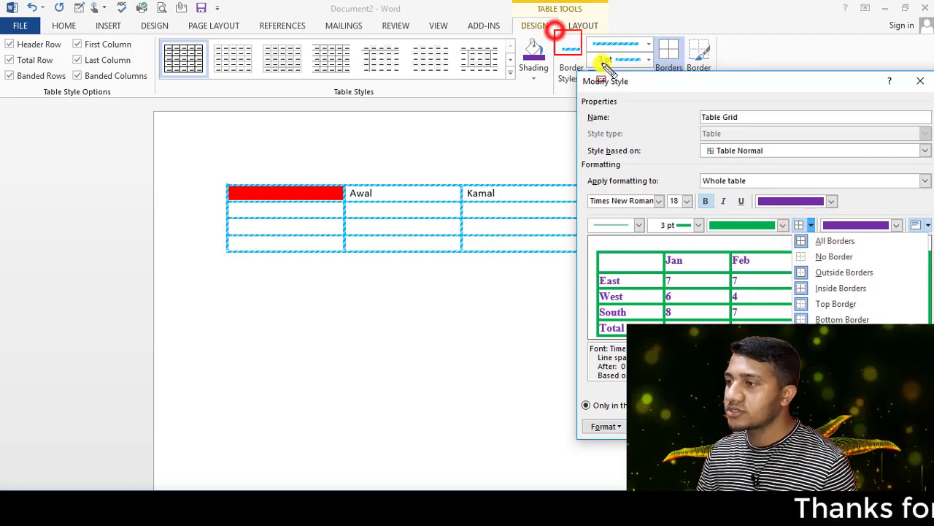
pyautogui.moveTo(555, 31); pyautogui.dragTo(729, 108)
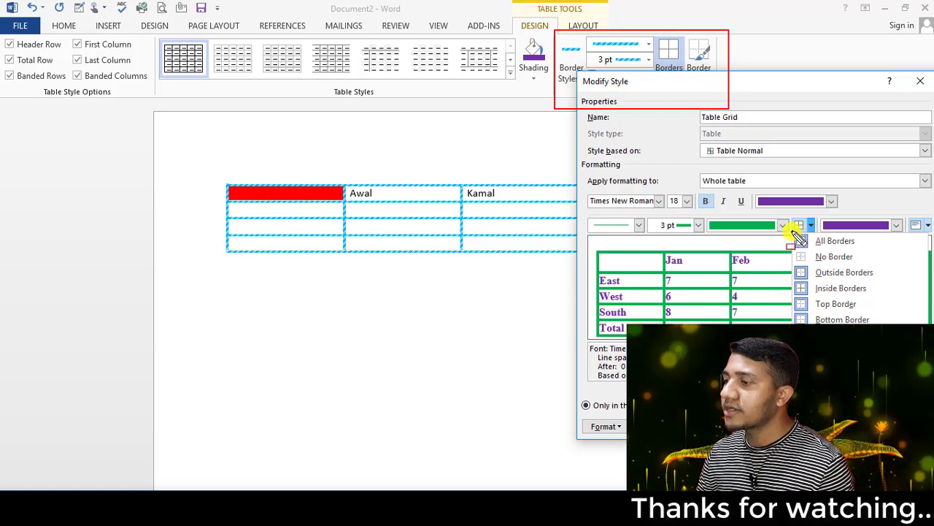
pyautogui.moveTo(794, 232)
pyautogui.mouseDown()
pyautogui.moveTo(879, 321)
pyautogui.moveTo(912, 321)
pyautogui.mouseUp()
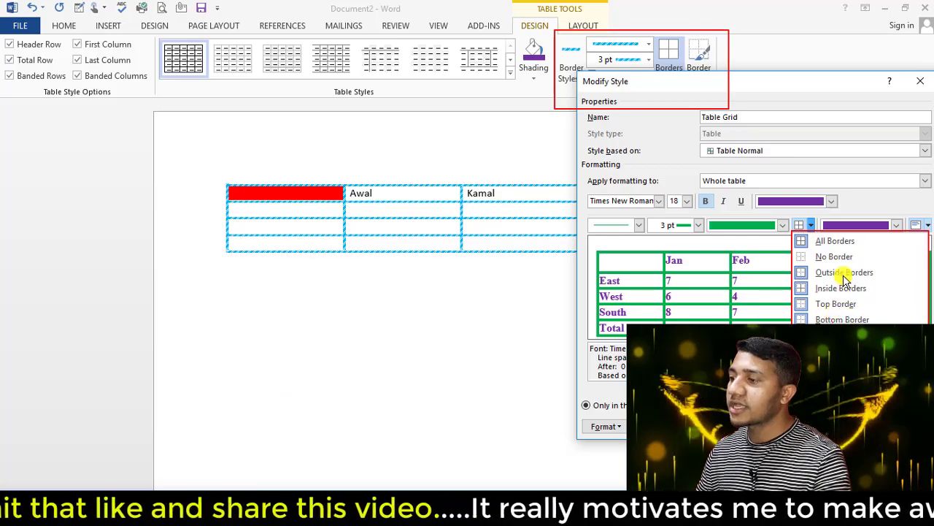
pyautogui.click(812, 224)
pyautogui.click(812, 224)
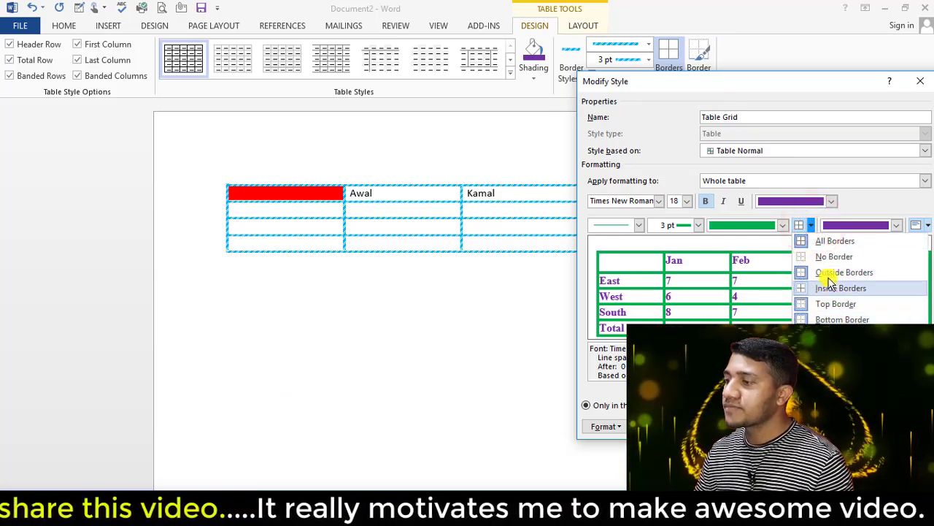
pyautogui.click(833, 257)
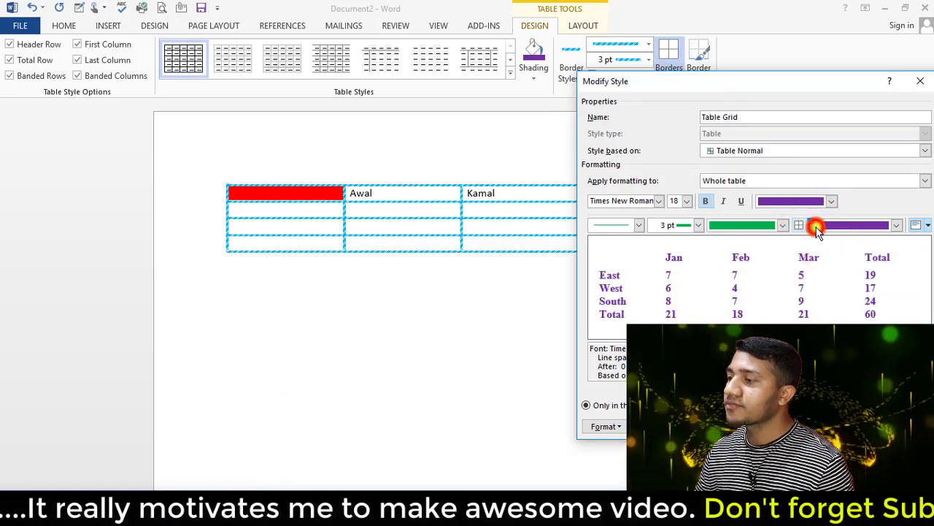
pyautogui.click(816, 229)
pyautogui.click(812, 242)
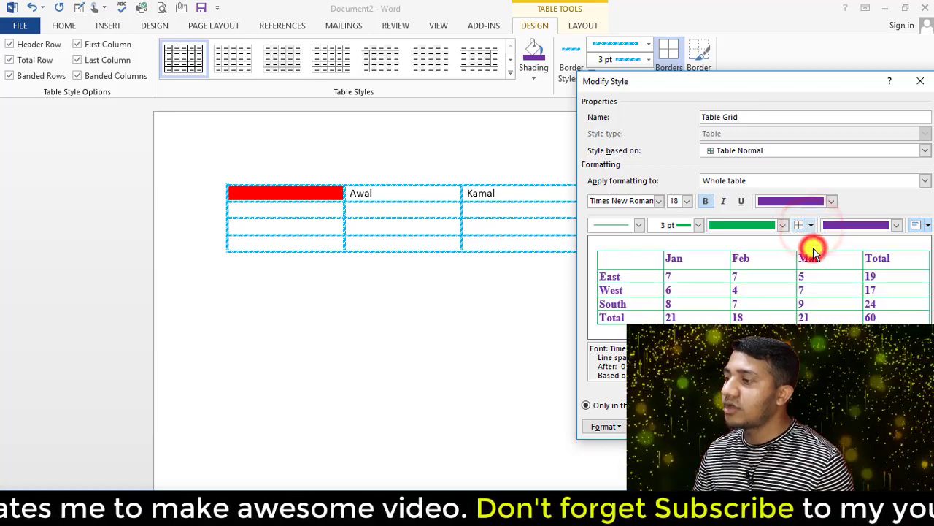
pyautogui.click(893, 224)
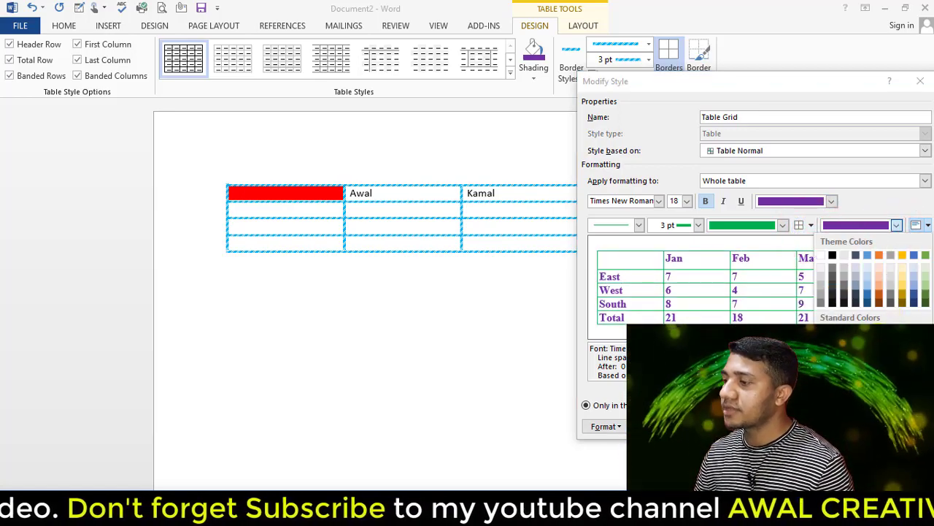
# Give the style a white cell fill and keep green 3 pt borders
pyautogui.click(891, 330)
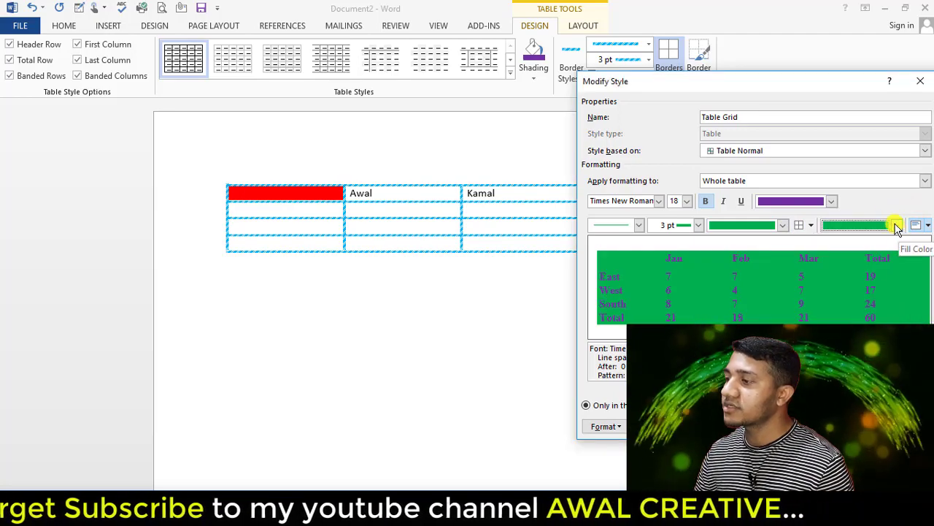
pyautogui.click(896, 225)
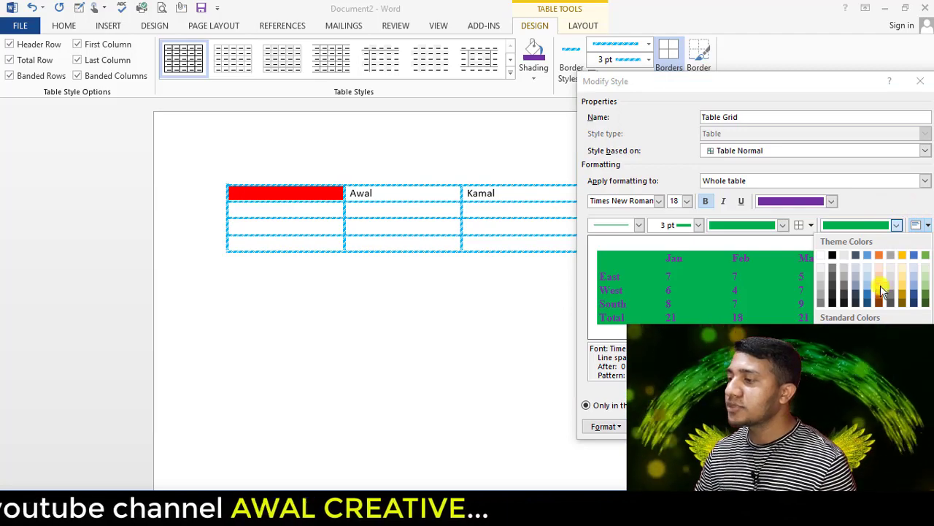
pyautogui.click(822, 254)
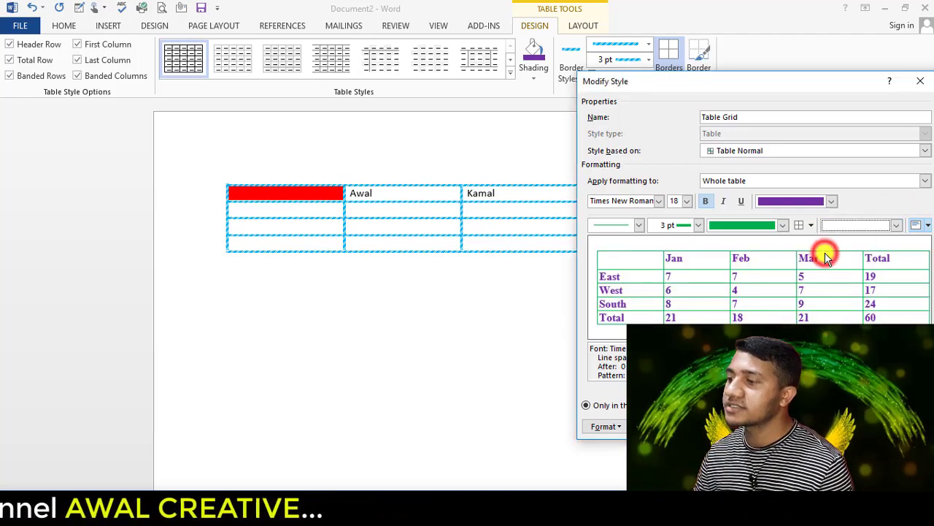
pyautogui.click(782, 226)
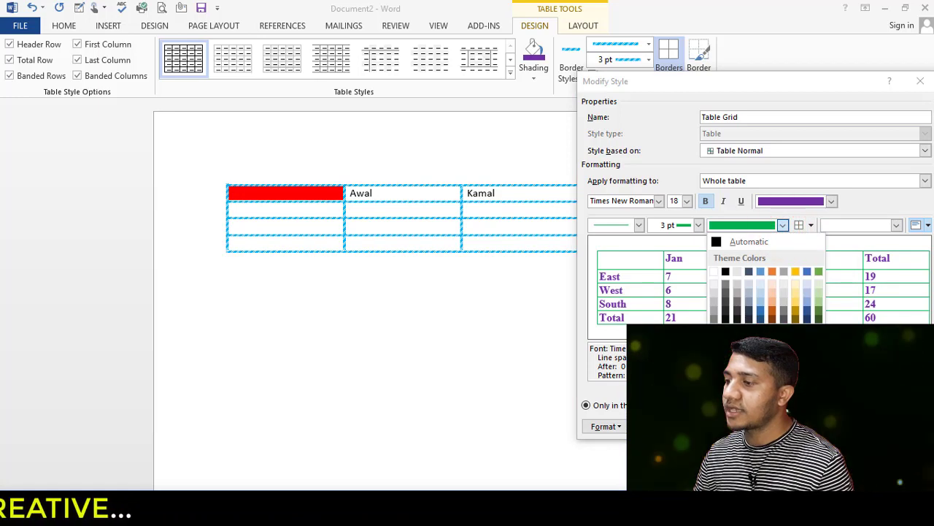
pyautogui.click(772, 346)
pyautogui.click(699, 223)
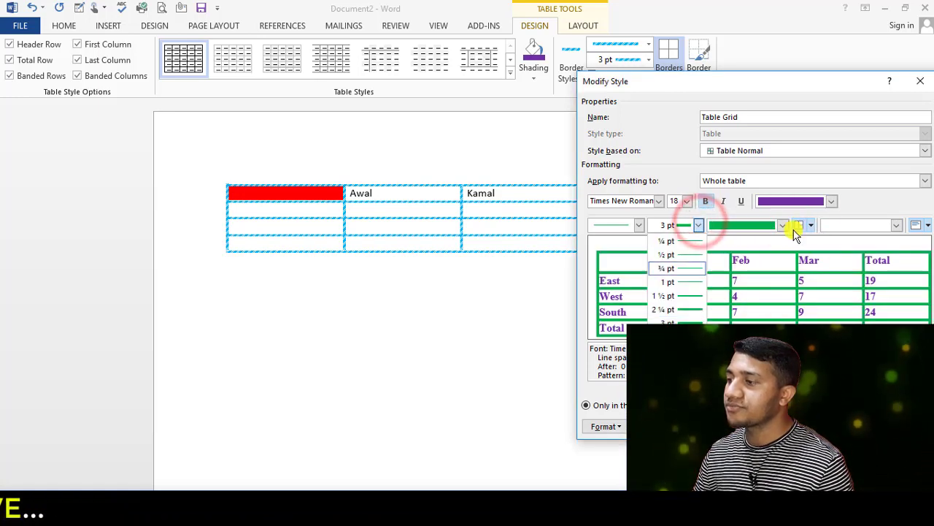
pyautogui.click(868, 202)
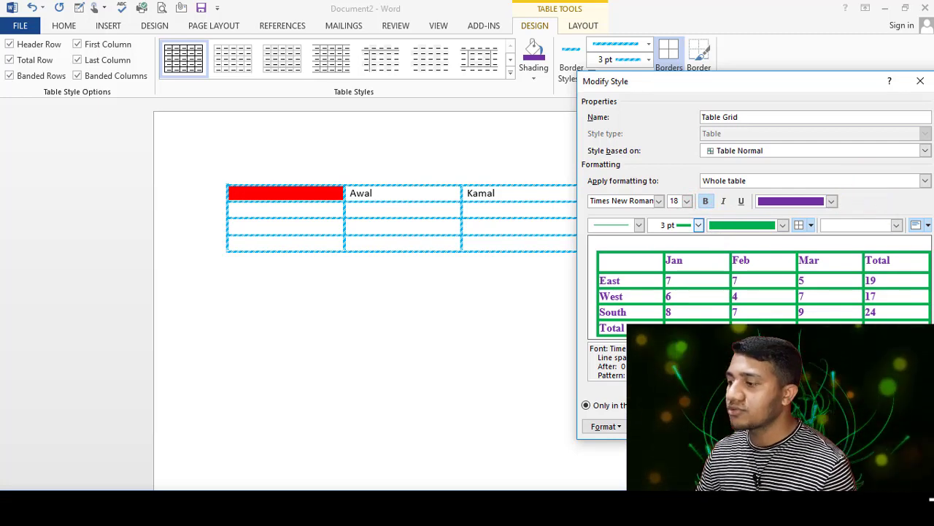
# Save the modified Table Grid style, deselect the table and move below it
pyautogui.click(832, 426)
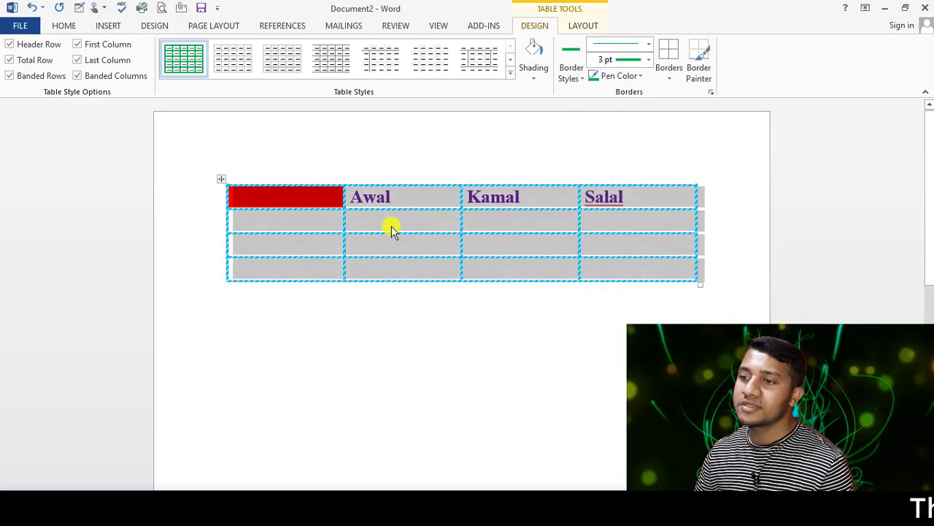
pyautogui.click(421, 269)
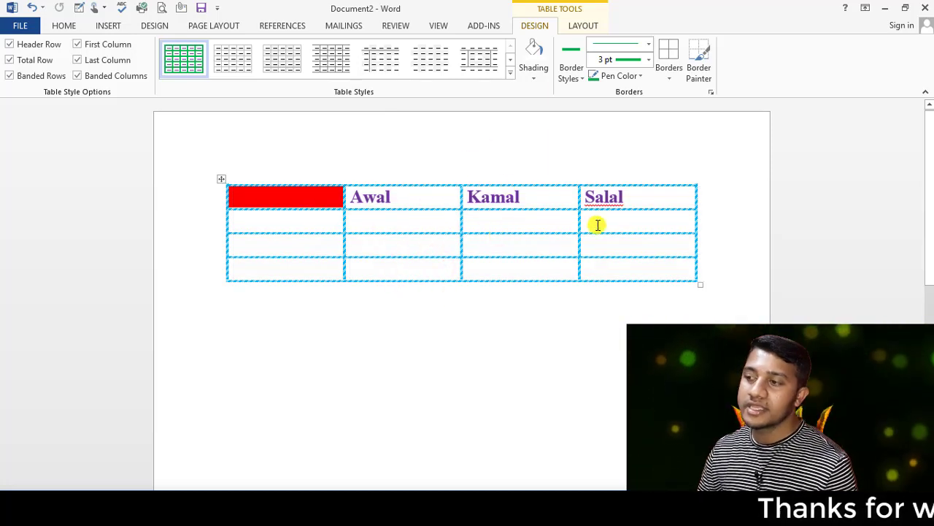
pyautogui.click(714, 285)
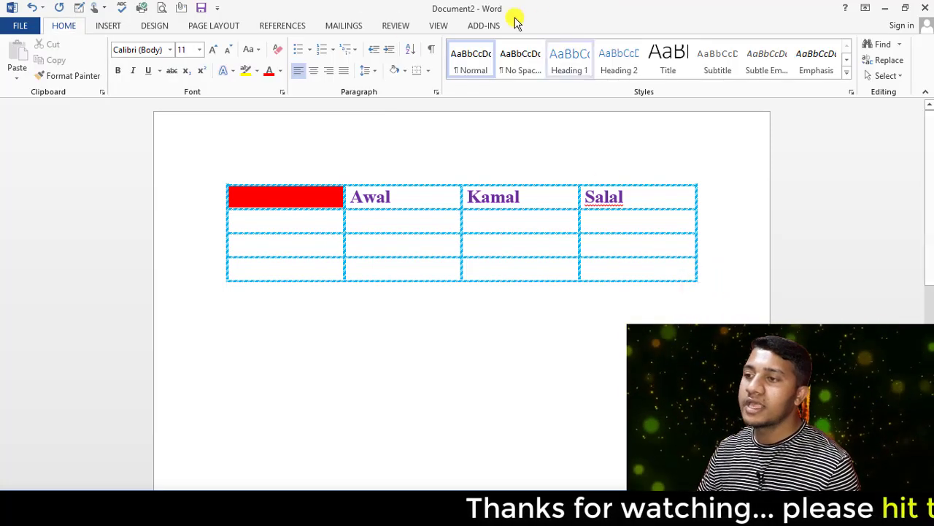
# Insert a 3×6 table below the first one and apply the first Plain Tables style
pyautogui.click(108, 27)
pyautogui.click(89, 58)
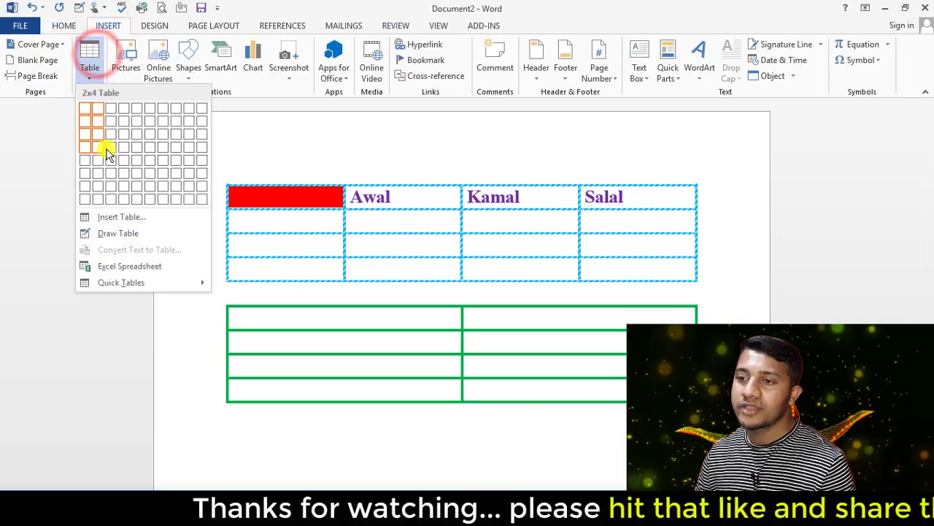
pyautogui.click(116, 173)
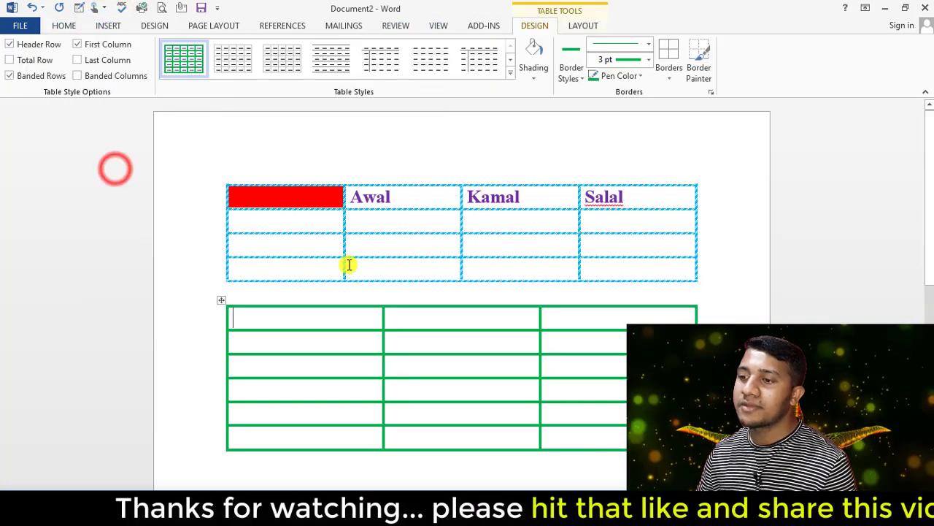
pyautogui.click(510, 78)
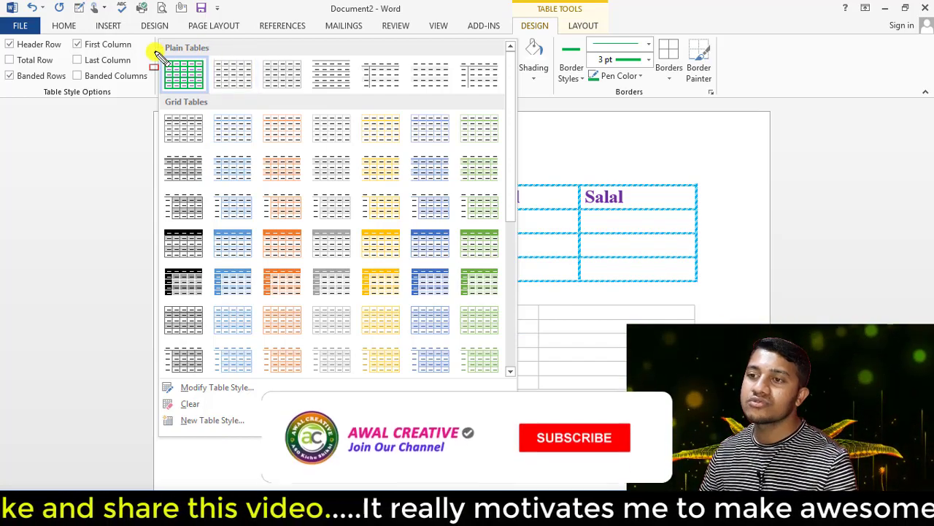
pyautogui.click(186, 80)
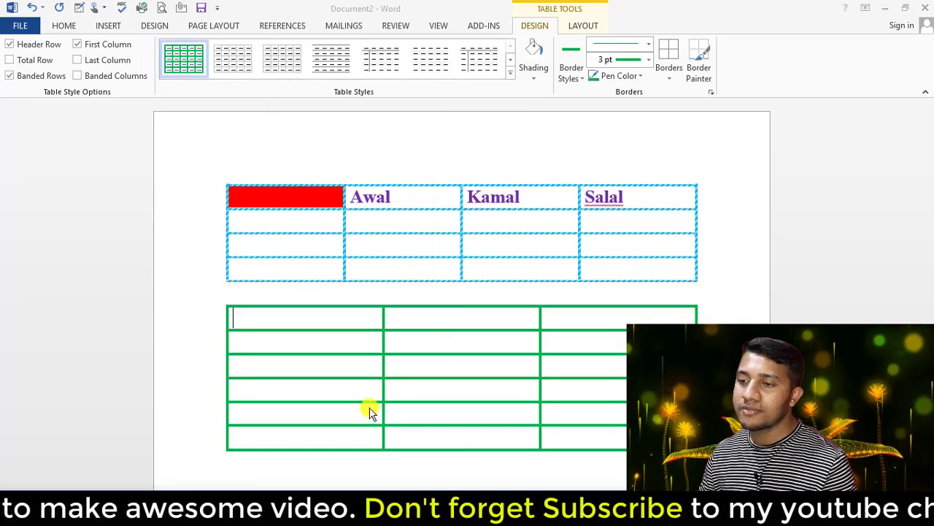
# Start a new table style with 4½ pt dark grey borders and red text
pyautogui.click(511, 78)
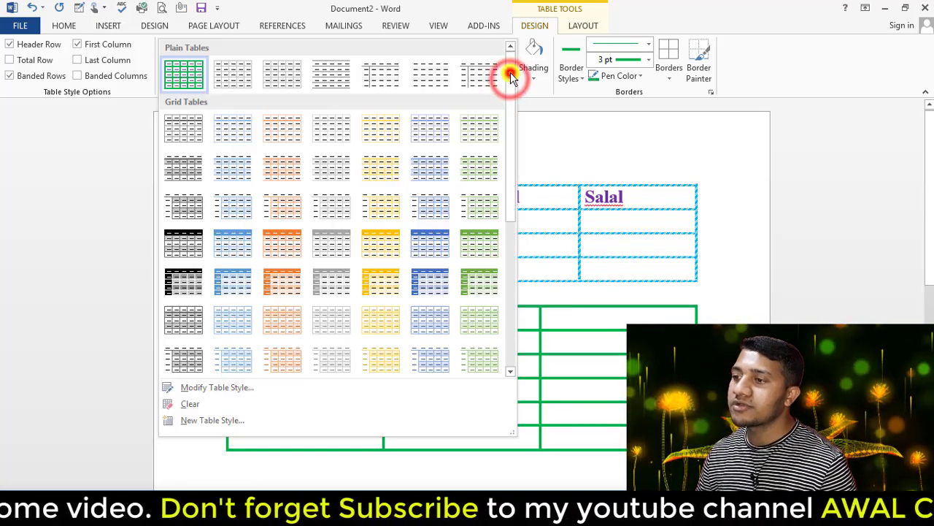
pyautogui.click(212, 421)
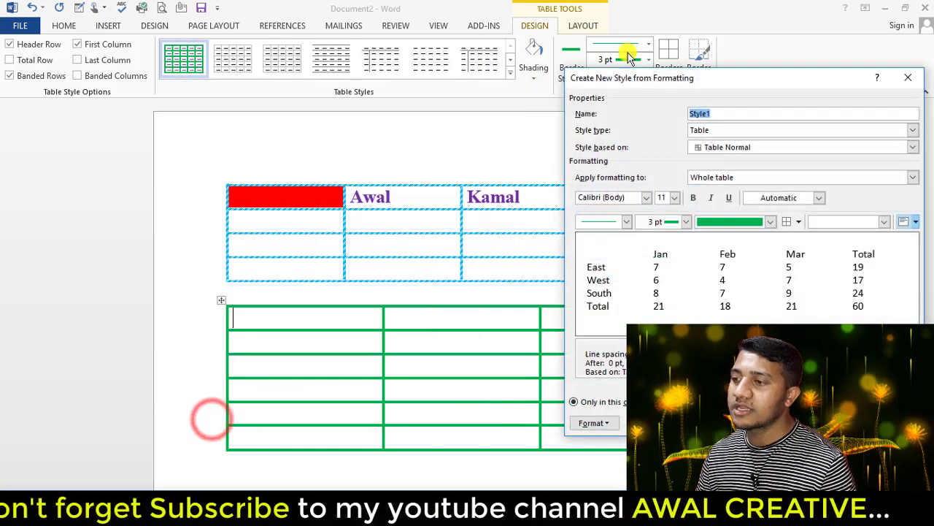
pyautogui.moveTo(767, 73); pyautogui.dragTo(677, 61)
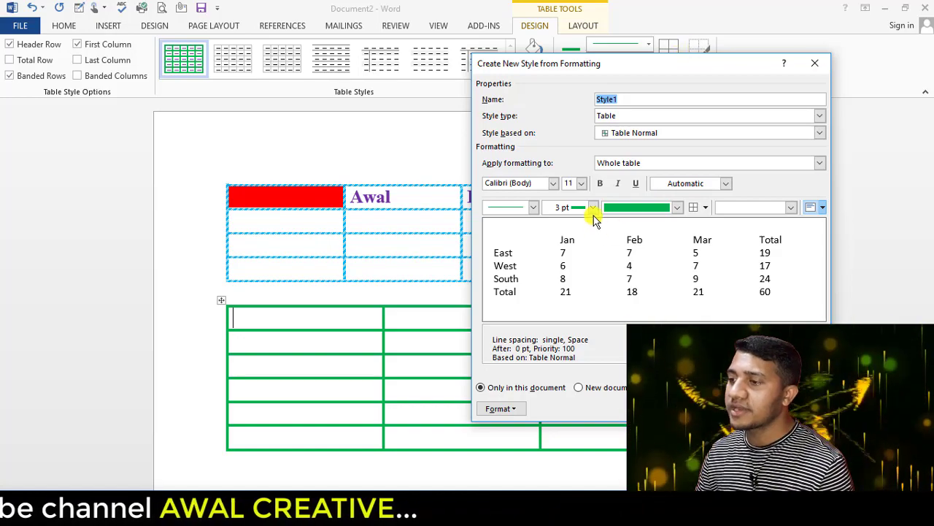
pyautogui.click(593, 208)
pyautogui.click(576, 319)
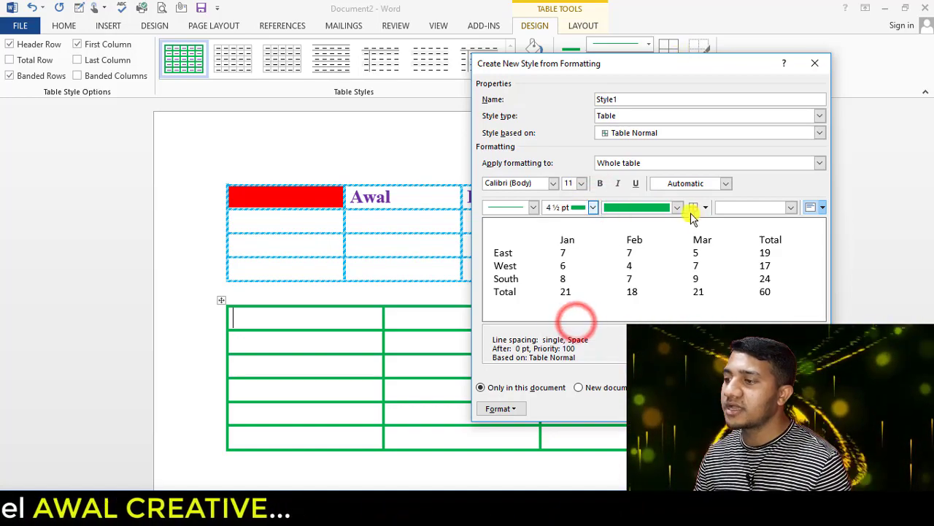
pyautogui.click(678, 208)
pyautogui.click(678, 298)
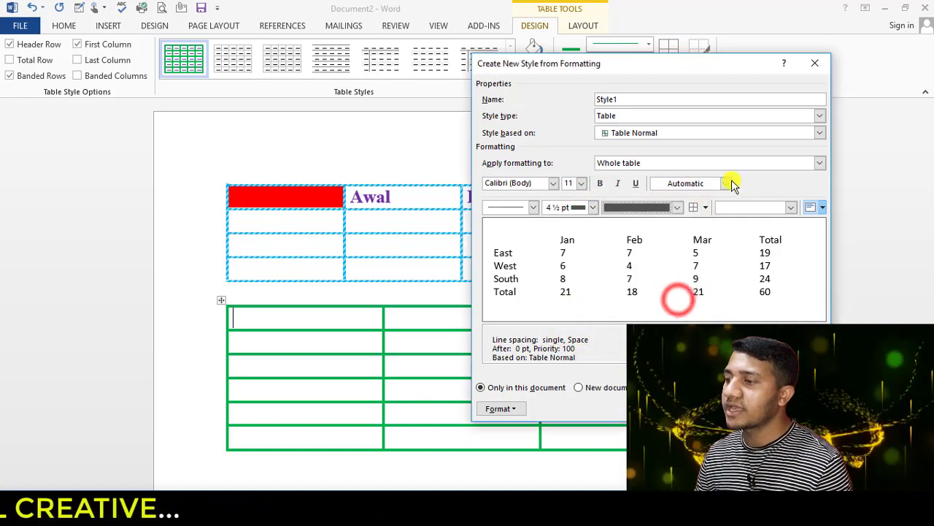
pyautogui.click(727, 183)
pyautogui.click(666, 307)
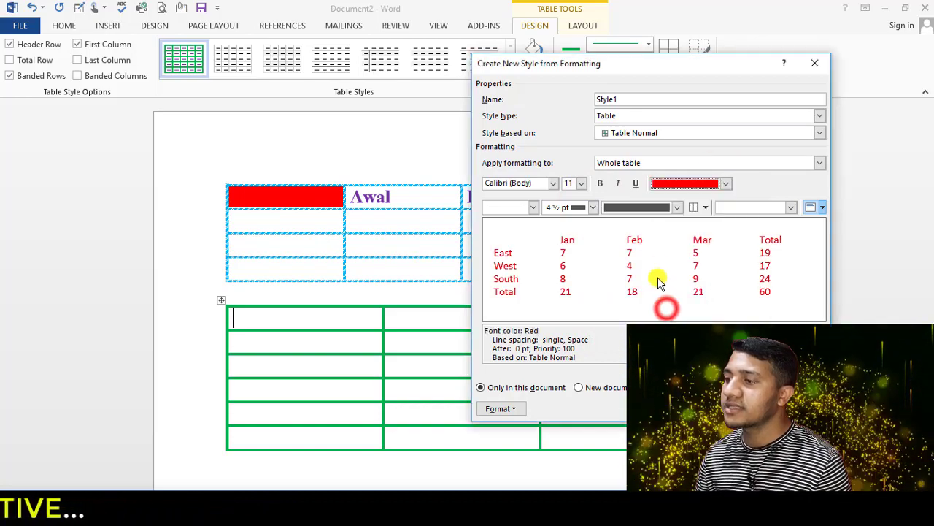
# Add yellow shading, a 3 pt border line and Chopsic font, and save the style as Awal
pyautogui.click(791, 207)
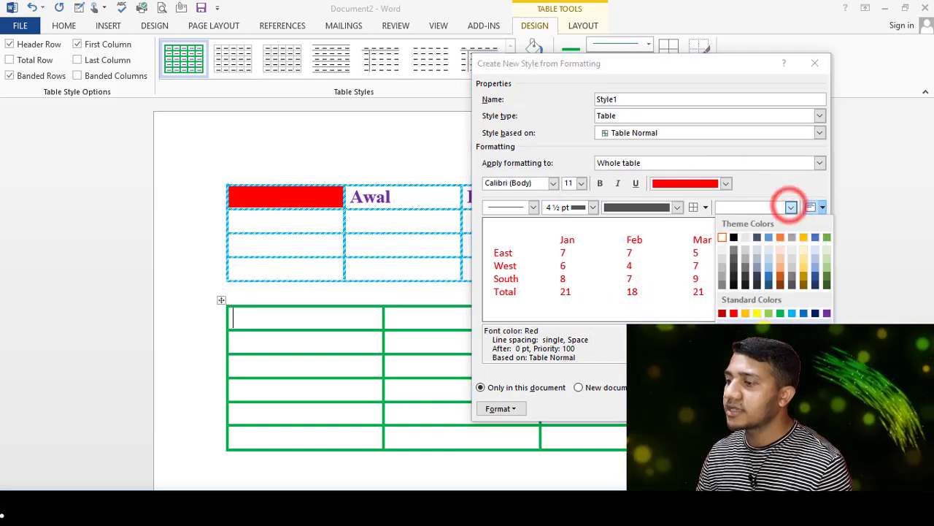
pyautogui.click(757, 313)
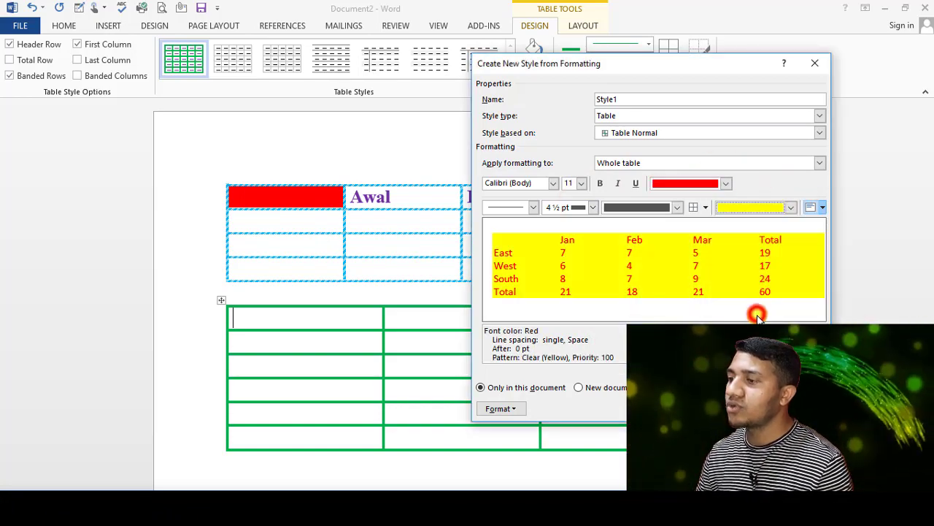
pyautogui.click(536, 208)
pyautogui.click(529, 338)
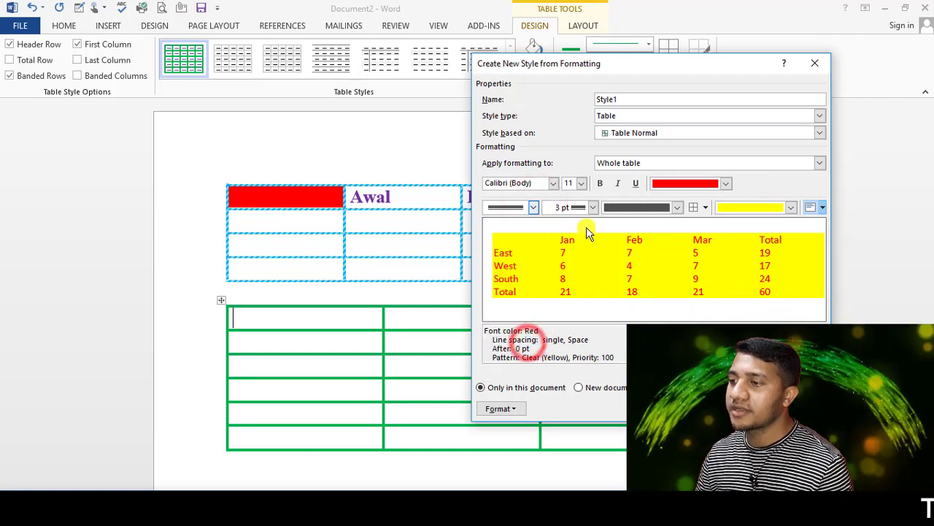
pyautogui.click(554, 183)
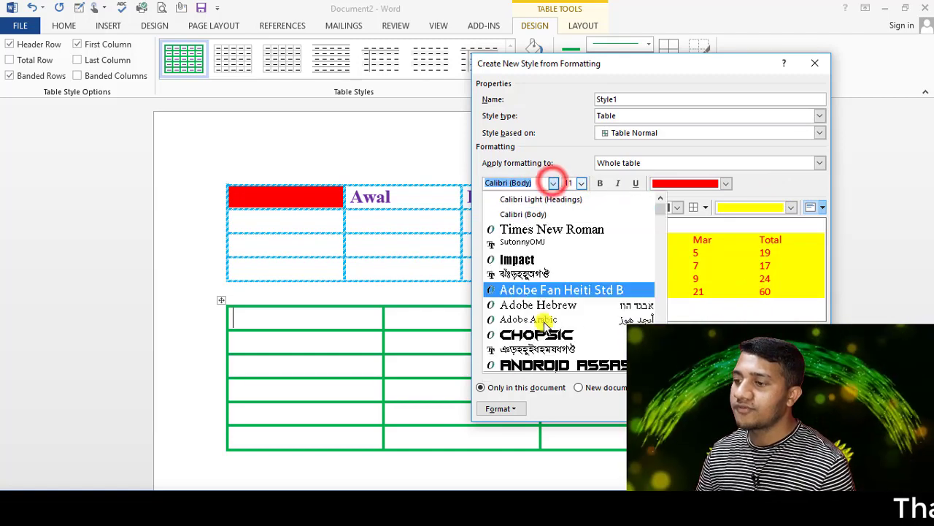
pyautogui.click(551, 333)
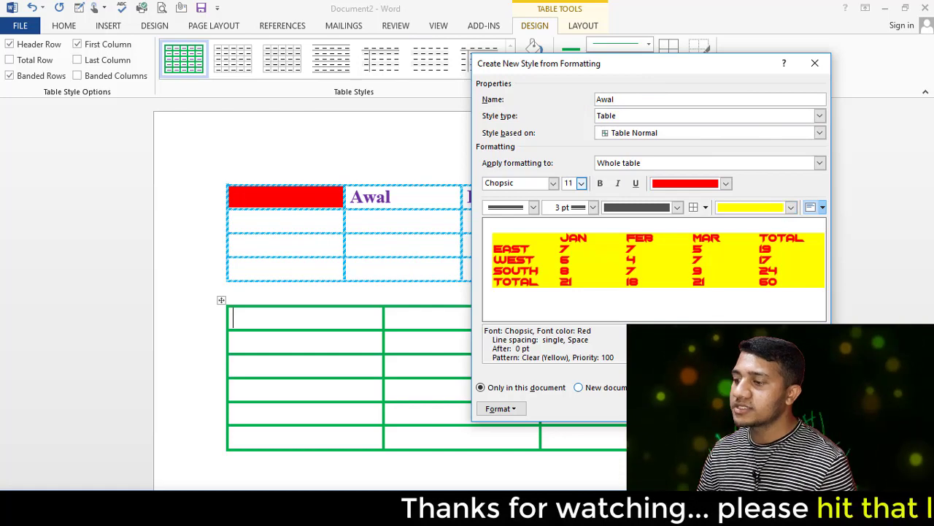
pyautogui.press('Return')
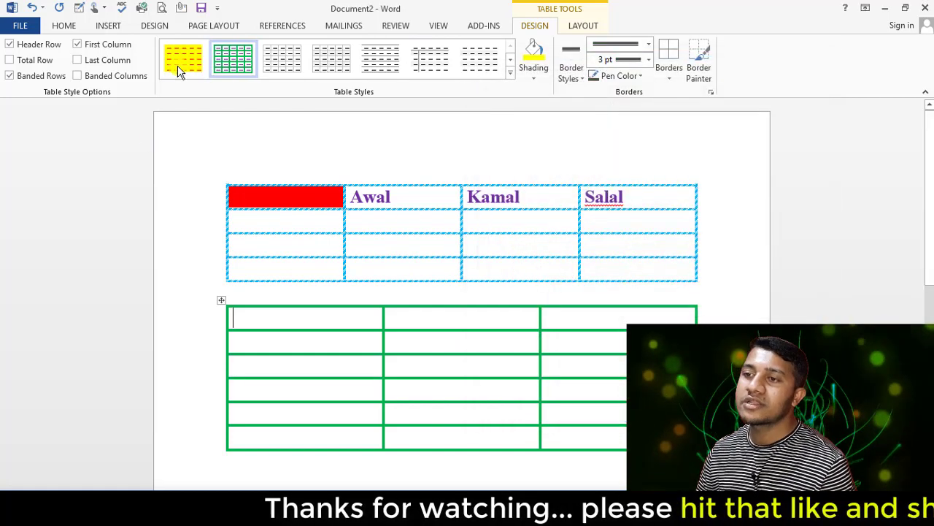
pyautogui.click(510, 76)
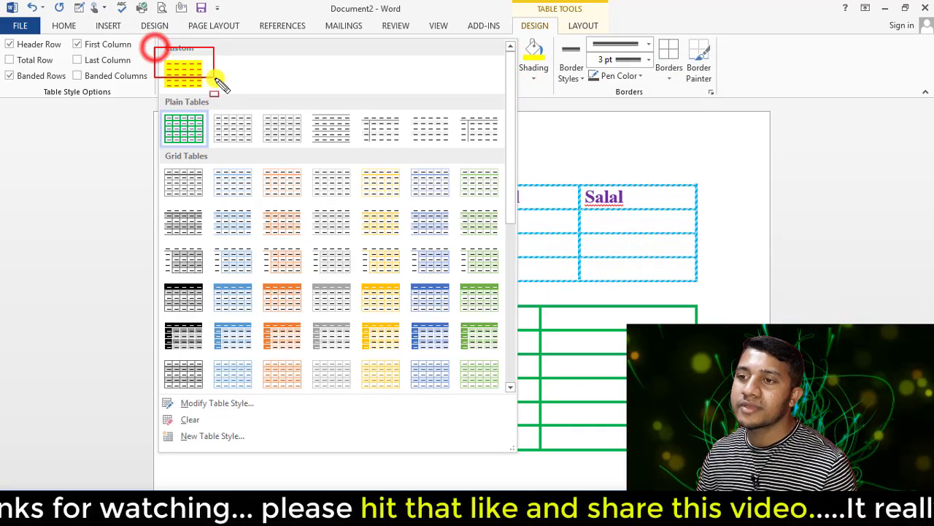
pyautogui.press('Escape')
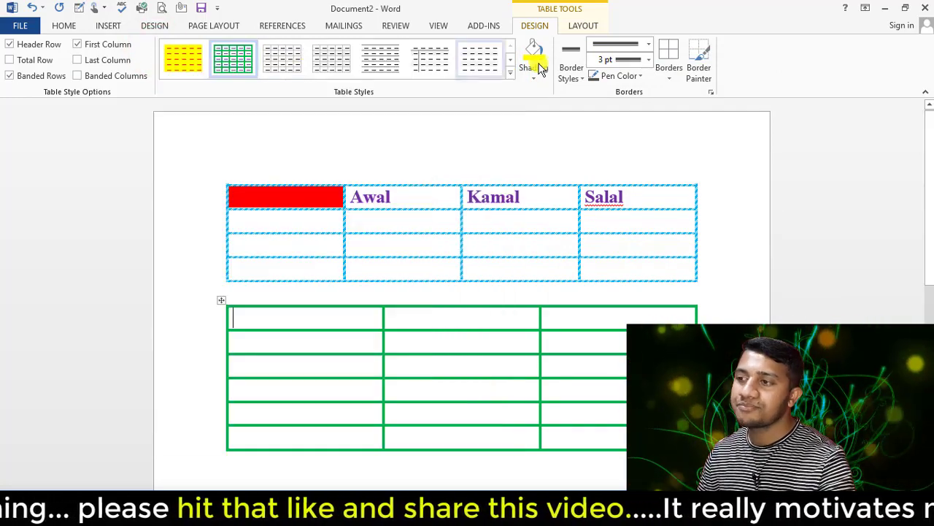
pyautogui.click(510, 77)
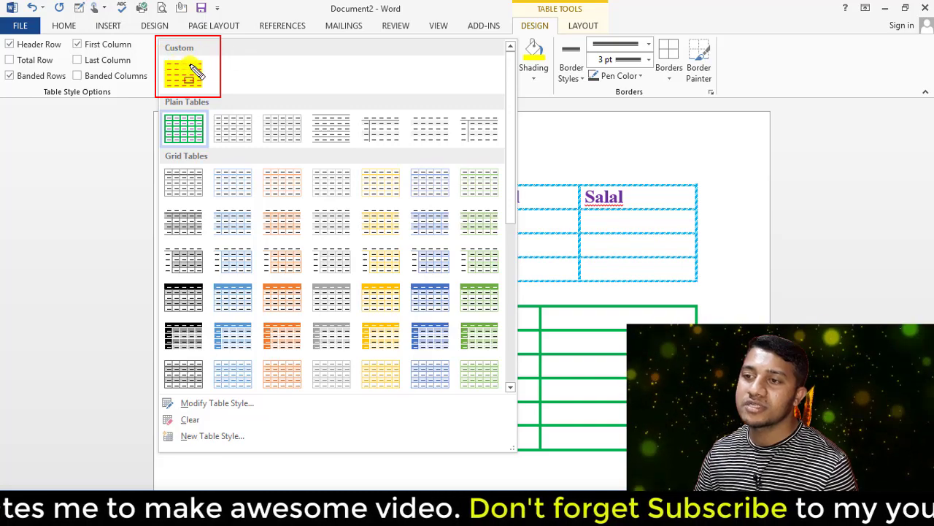
pyautogui.press('Escape')
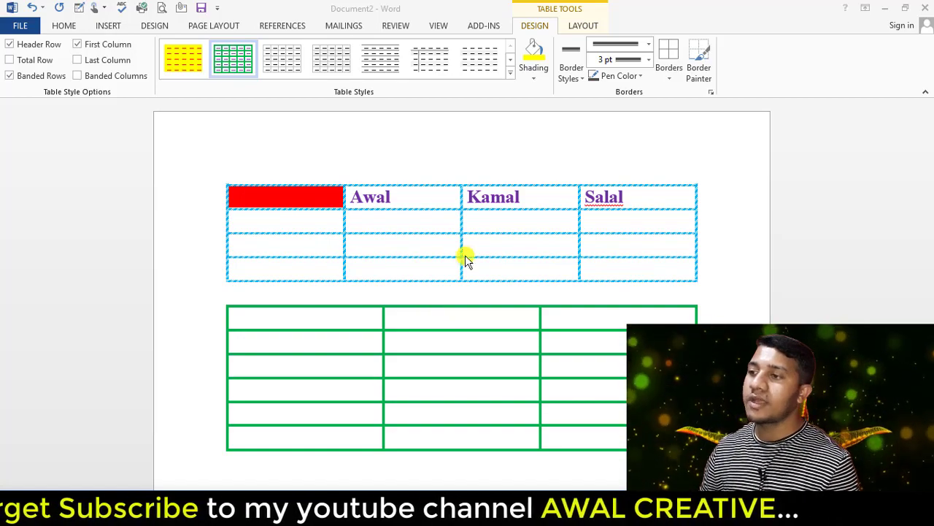
pyautogui.click(515, 75)
pyautogui.click(512, 72)
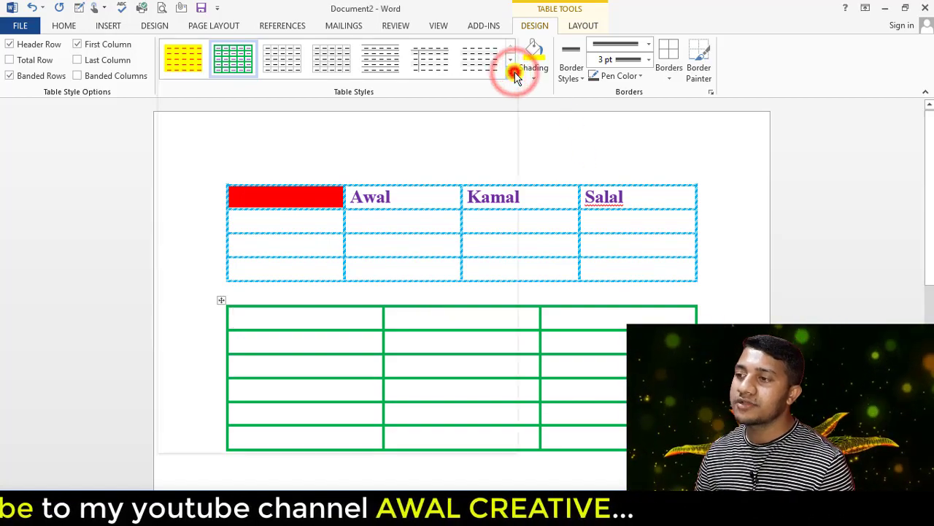
pyautogui.click(654, 144)
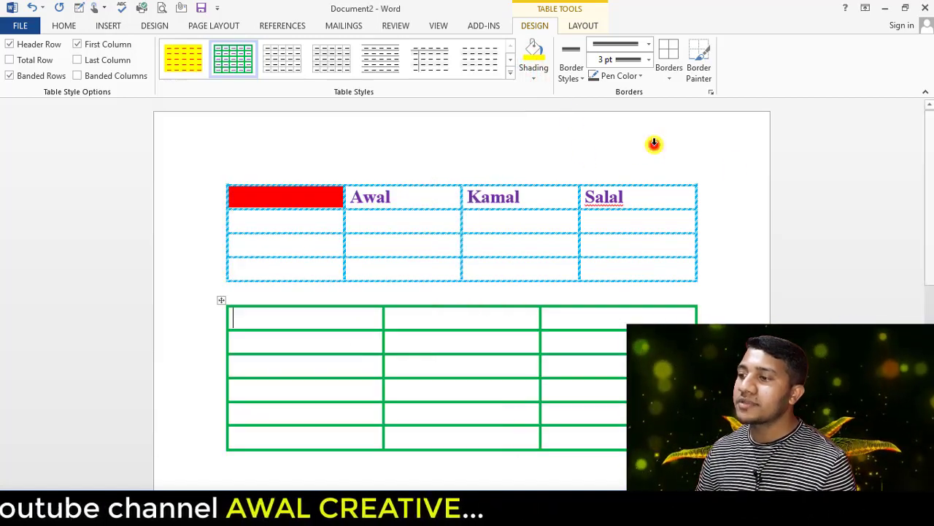
pyautogui.click(247, 181)
# Clear the table style from the green table so only plain gridlines remain
pyautogui.click(222, 180)
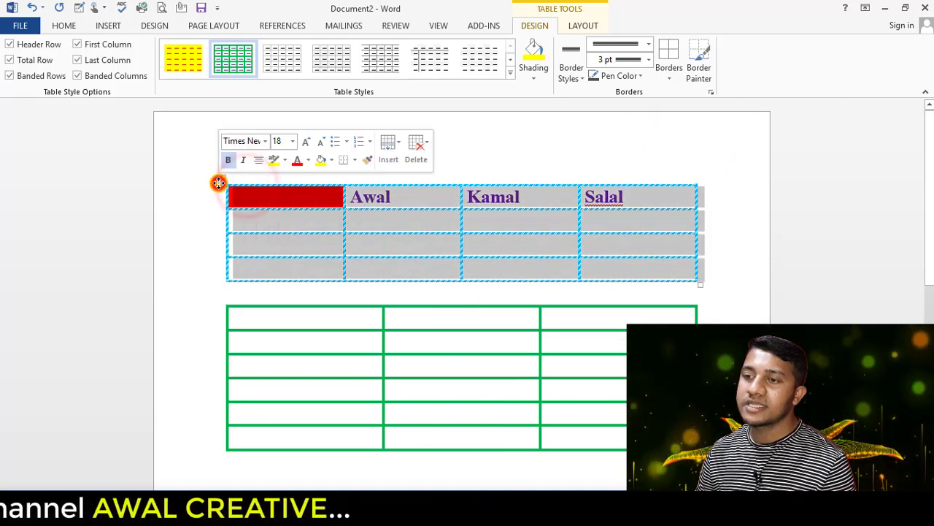
pyautogui.click(223, 316)
pyautogui.click(222, 302)
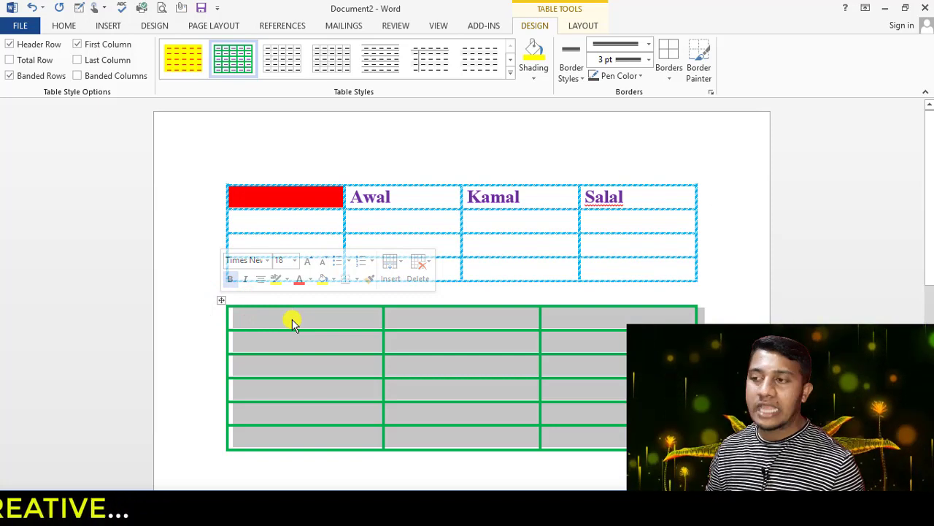
pyautogui.click(511, 76)
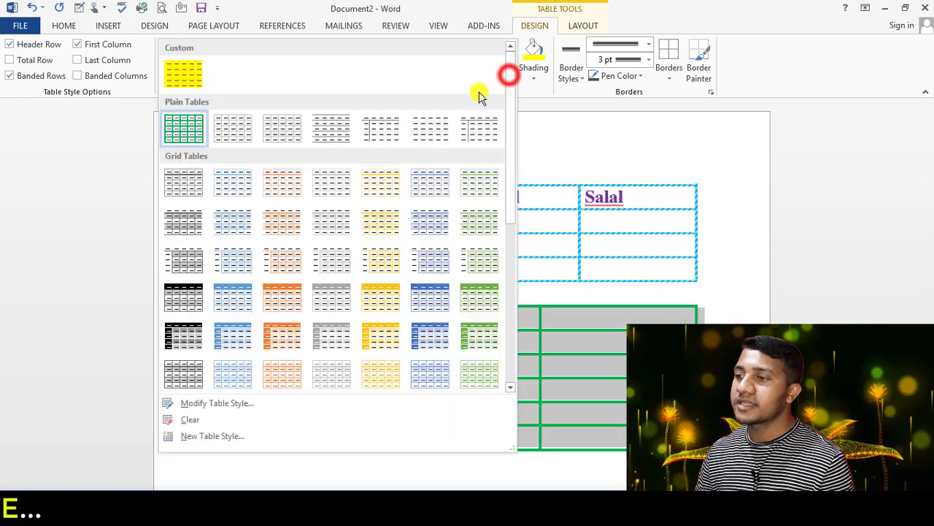
pyautogui.click(184, 422)
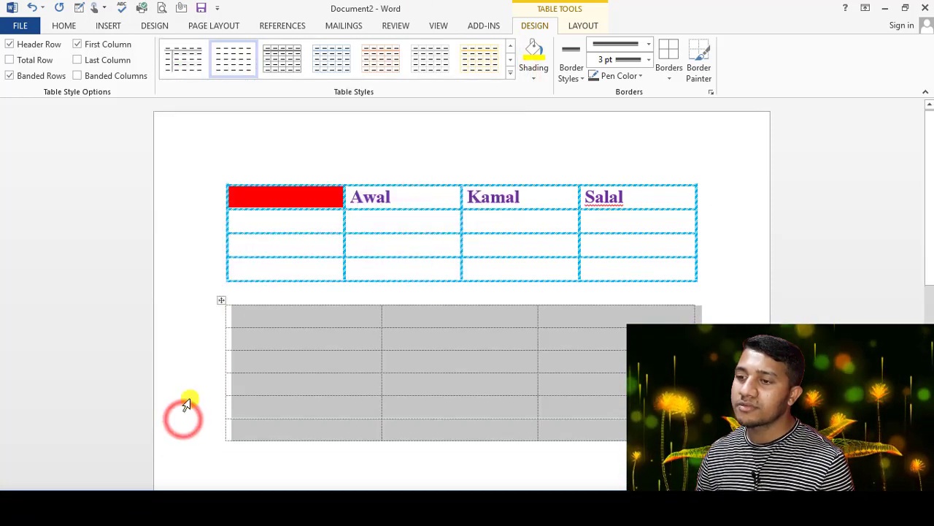
pyautogui.scroll(-3, 365, 321)
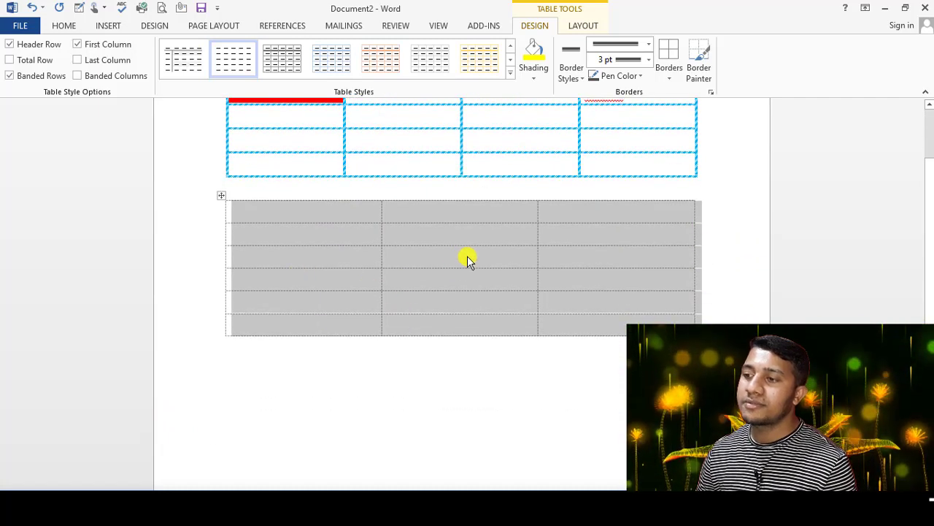
pyautogui.click(467, 256)
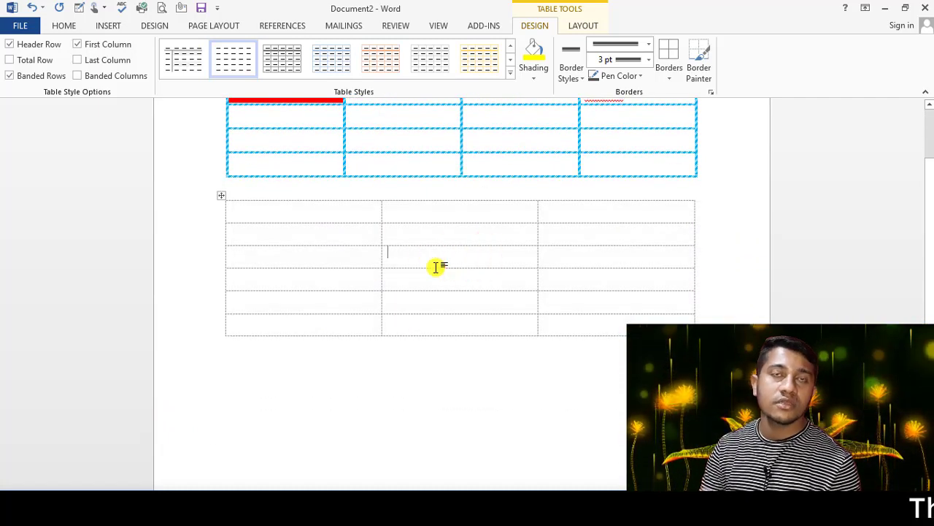
pyautogui.scroll(3, 436, 267)
# Clear the table style from the top table as well
pyautogui.click(264, 186)
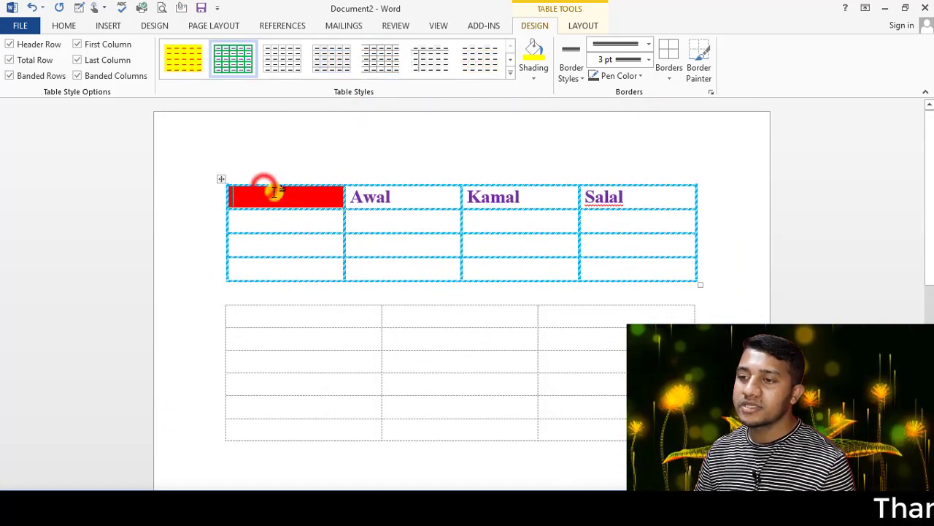
pyautogui.click(221, 182)
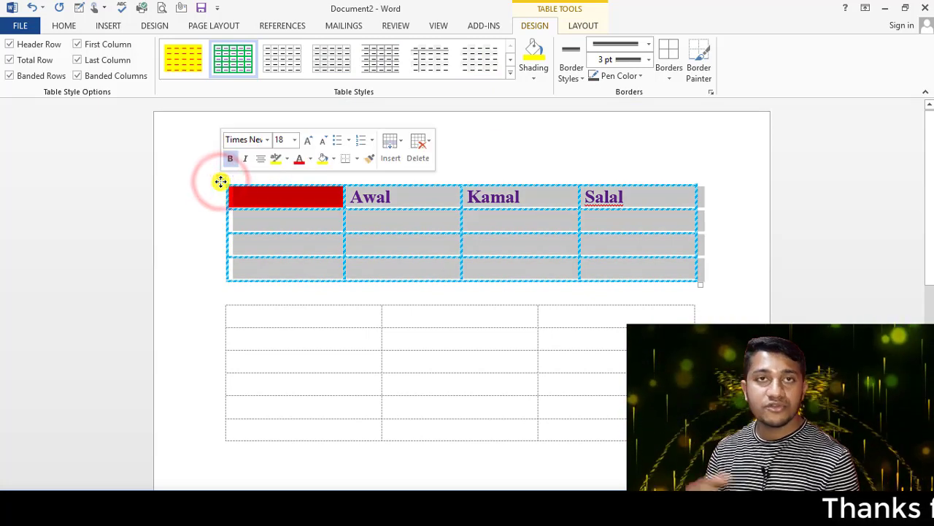
pyautogui.click(511, 76)
pyautogui.click(196, 421)
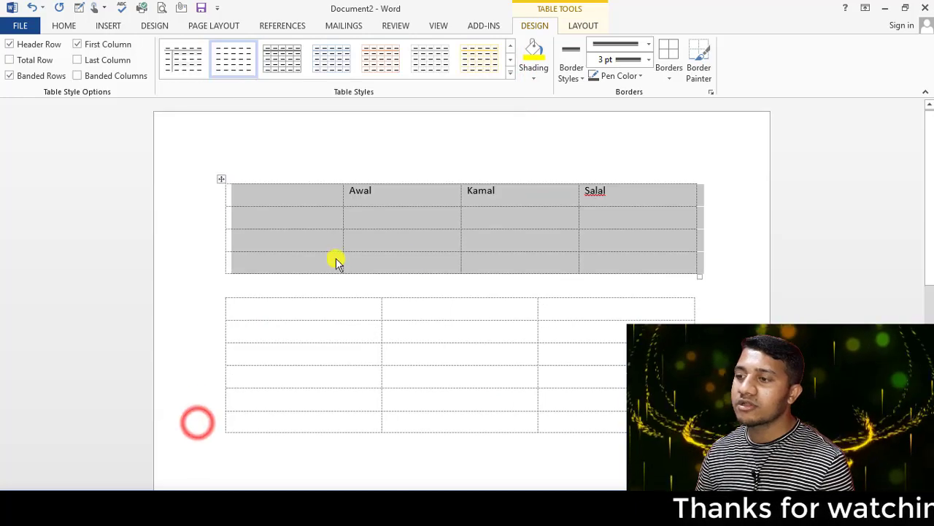
pyautogui.click(642, 273)
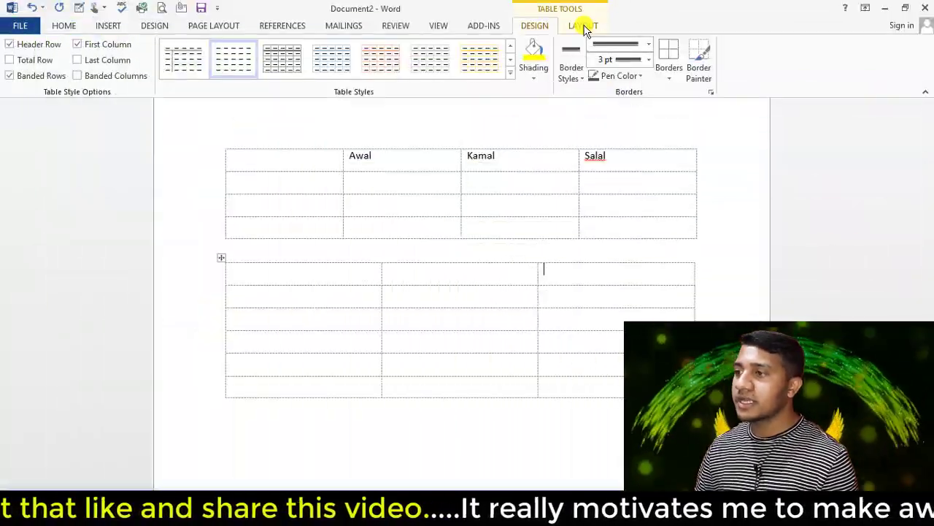
# Switch to the Table Tools Layout tab for the two plain dashed-gridline tables
pyautogui.click(584, 27)
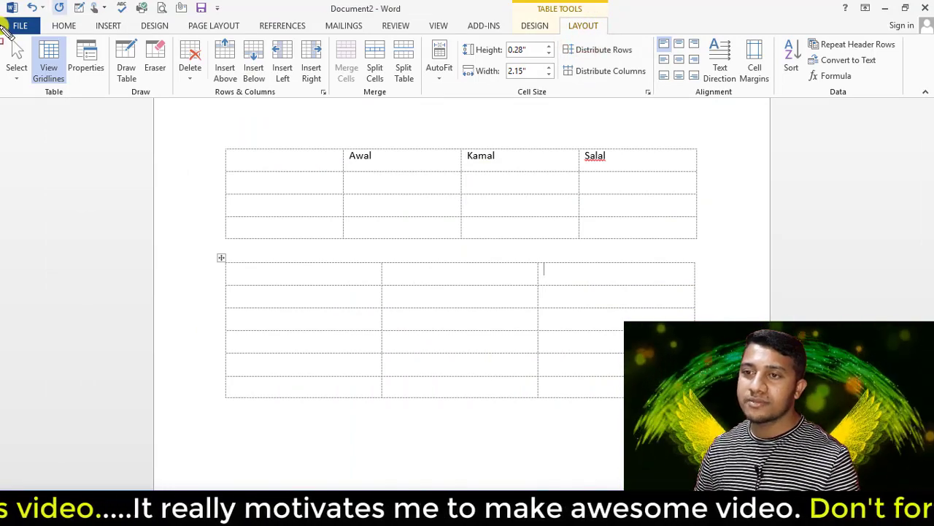
pyautogui.moveTo(729, 71); pyautogui.dragTo(913, 111)
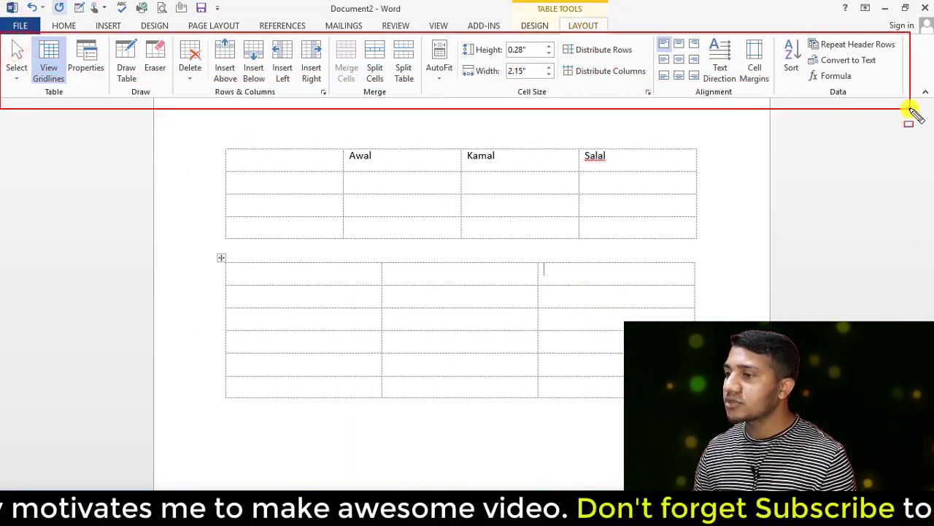